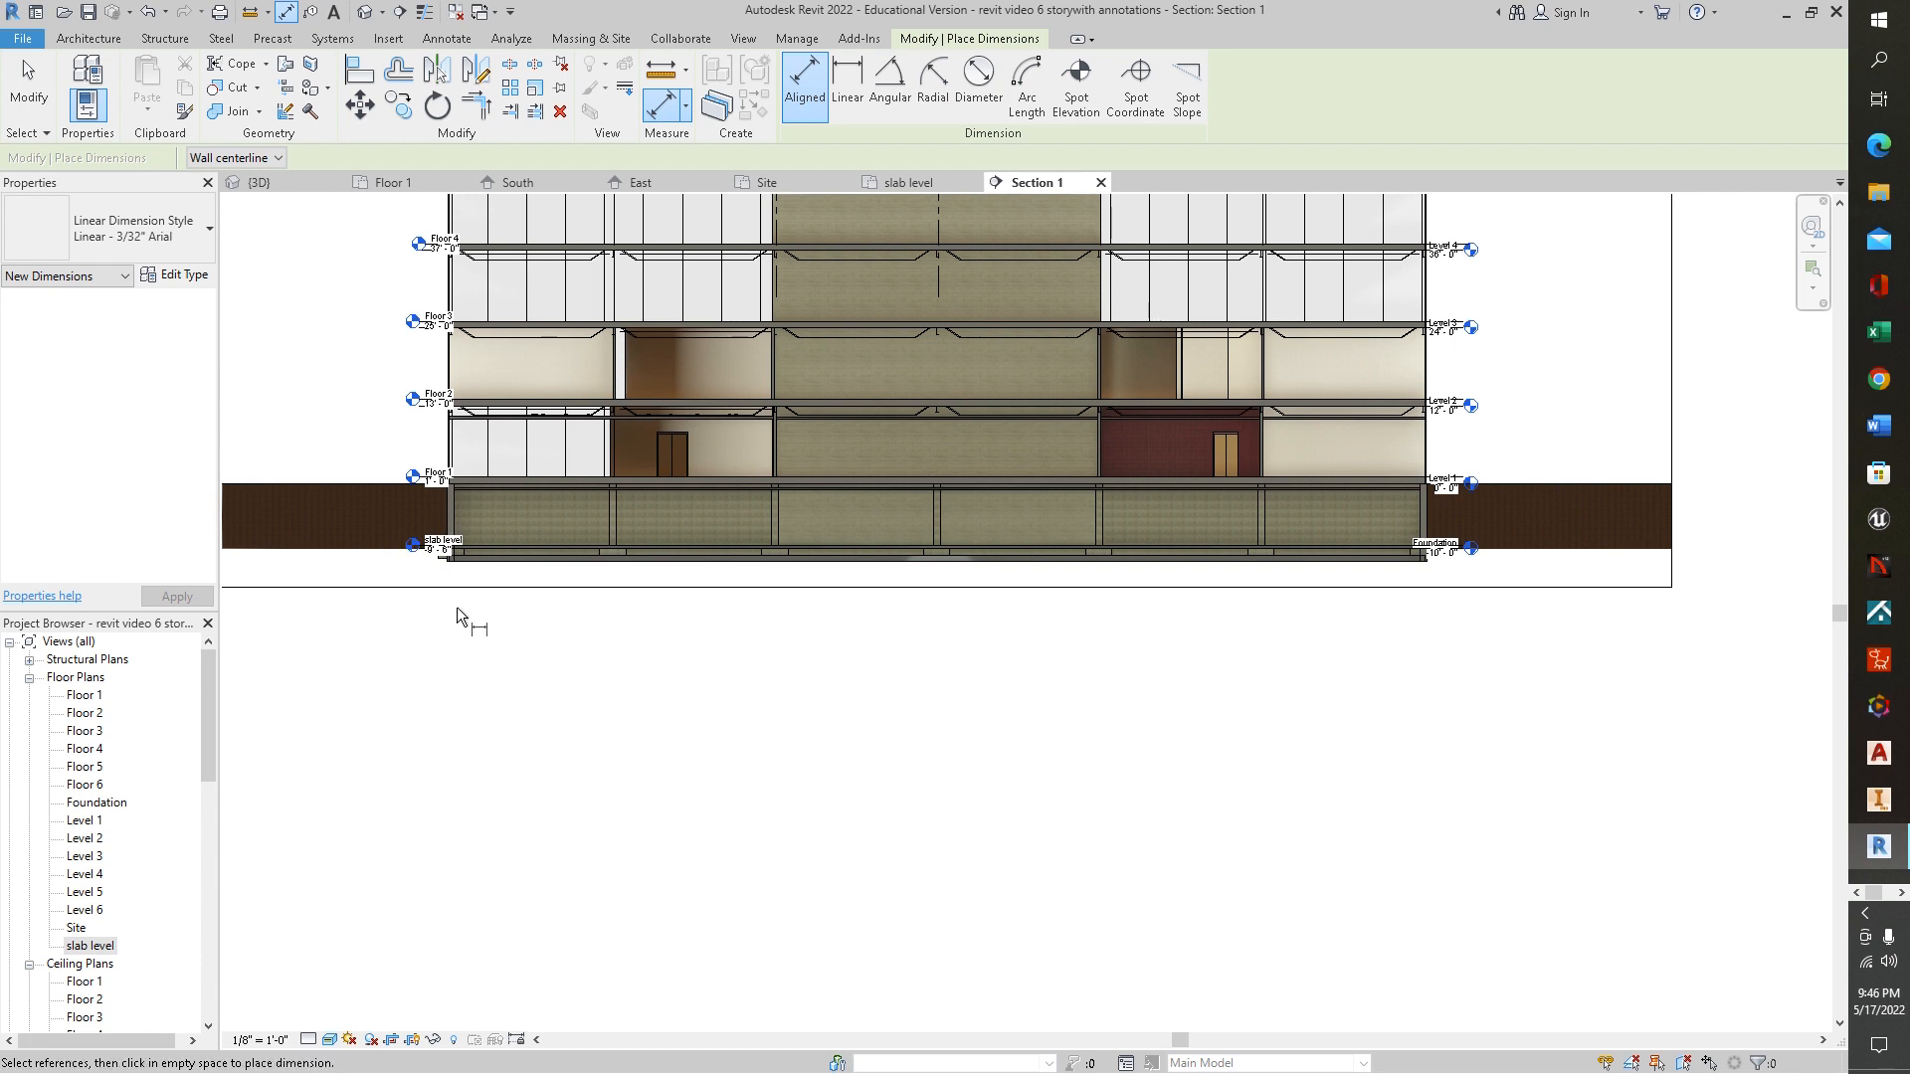
Step: Try to run an aligned dimension string from the ground slab up through the second and third floor levels in the East elevation
scroll(899, 622, up, 2)
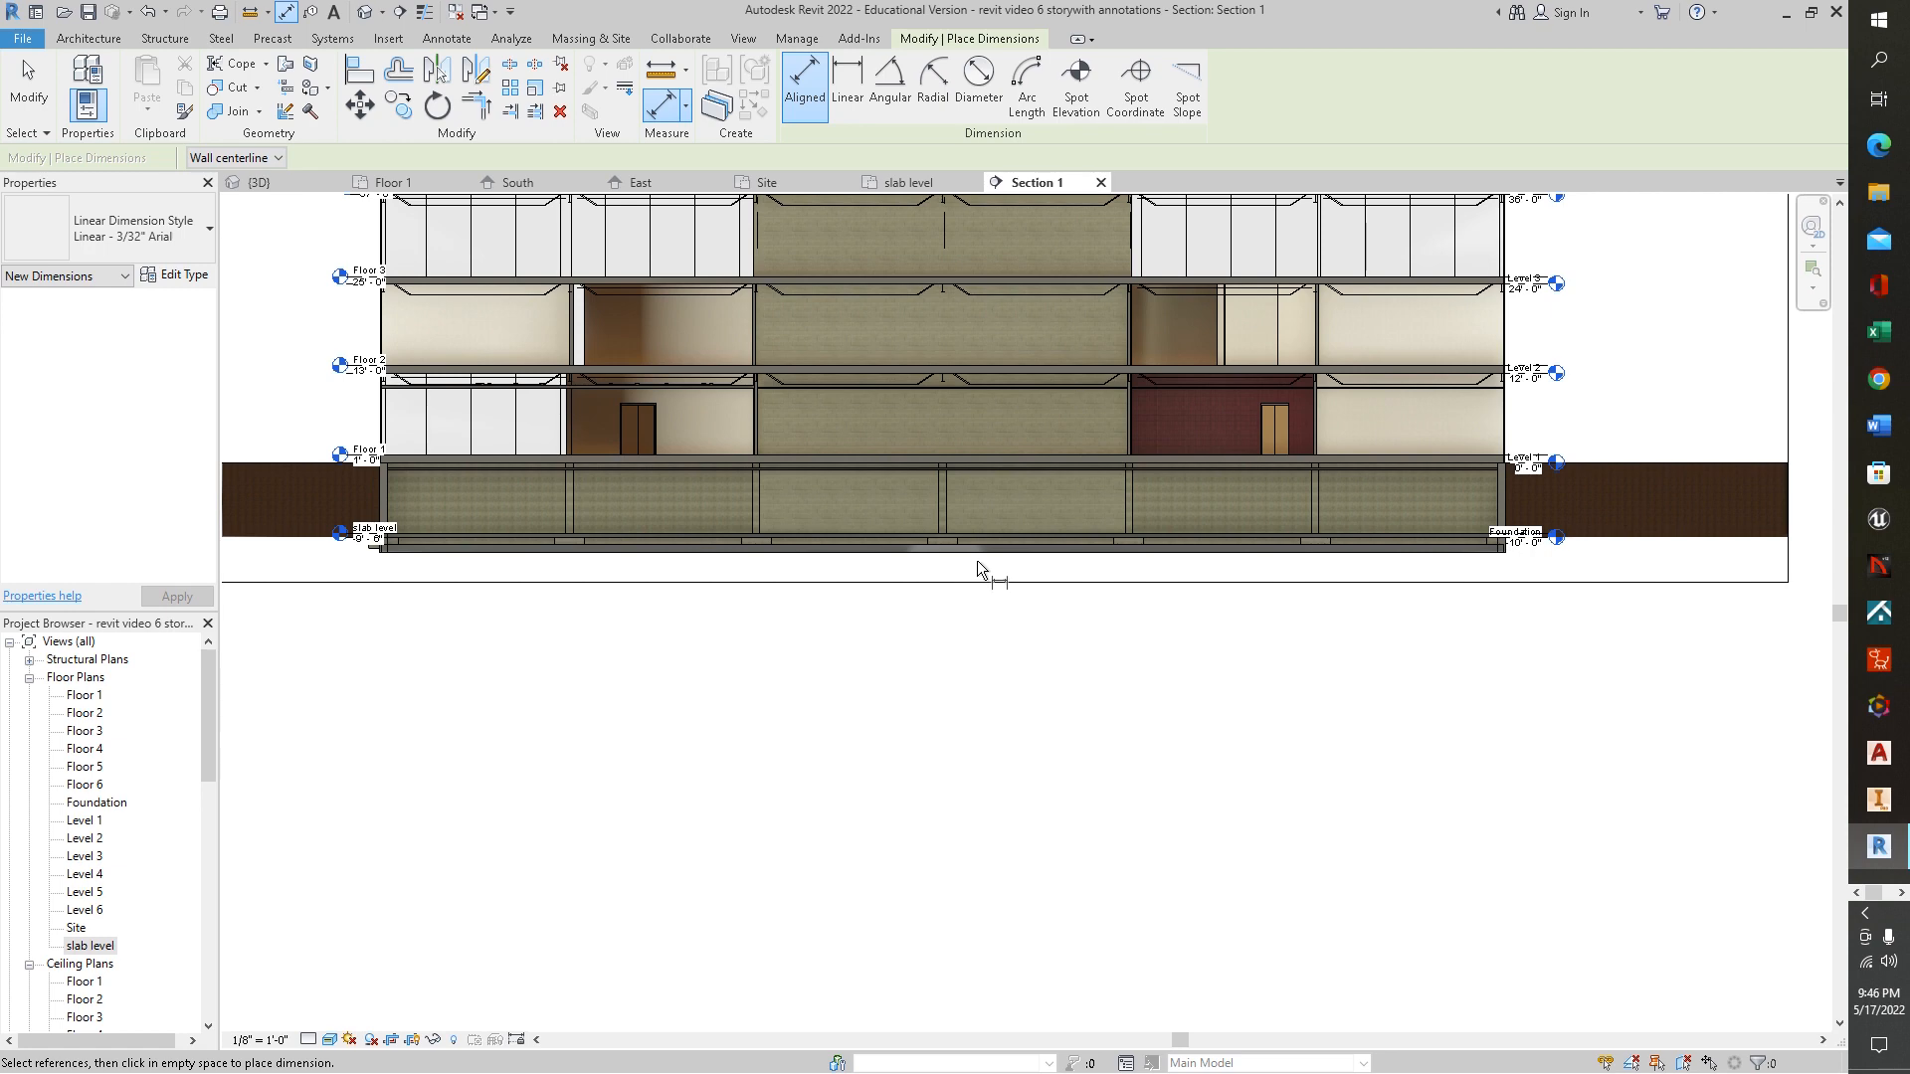
scroll(1163, 599, down, 3)
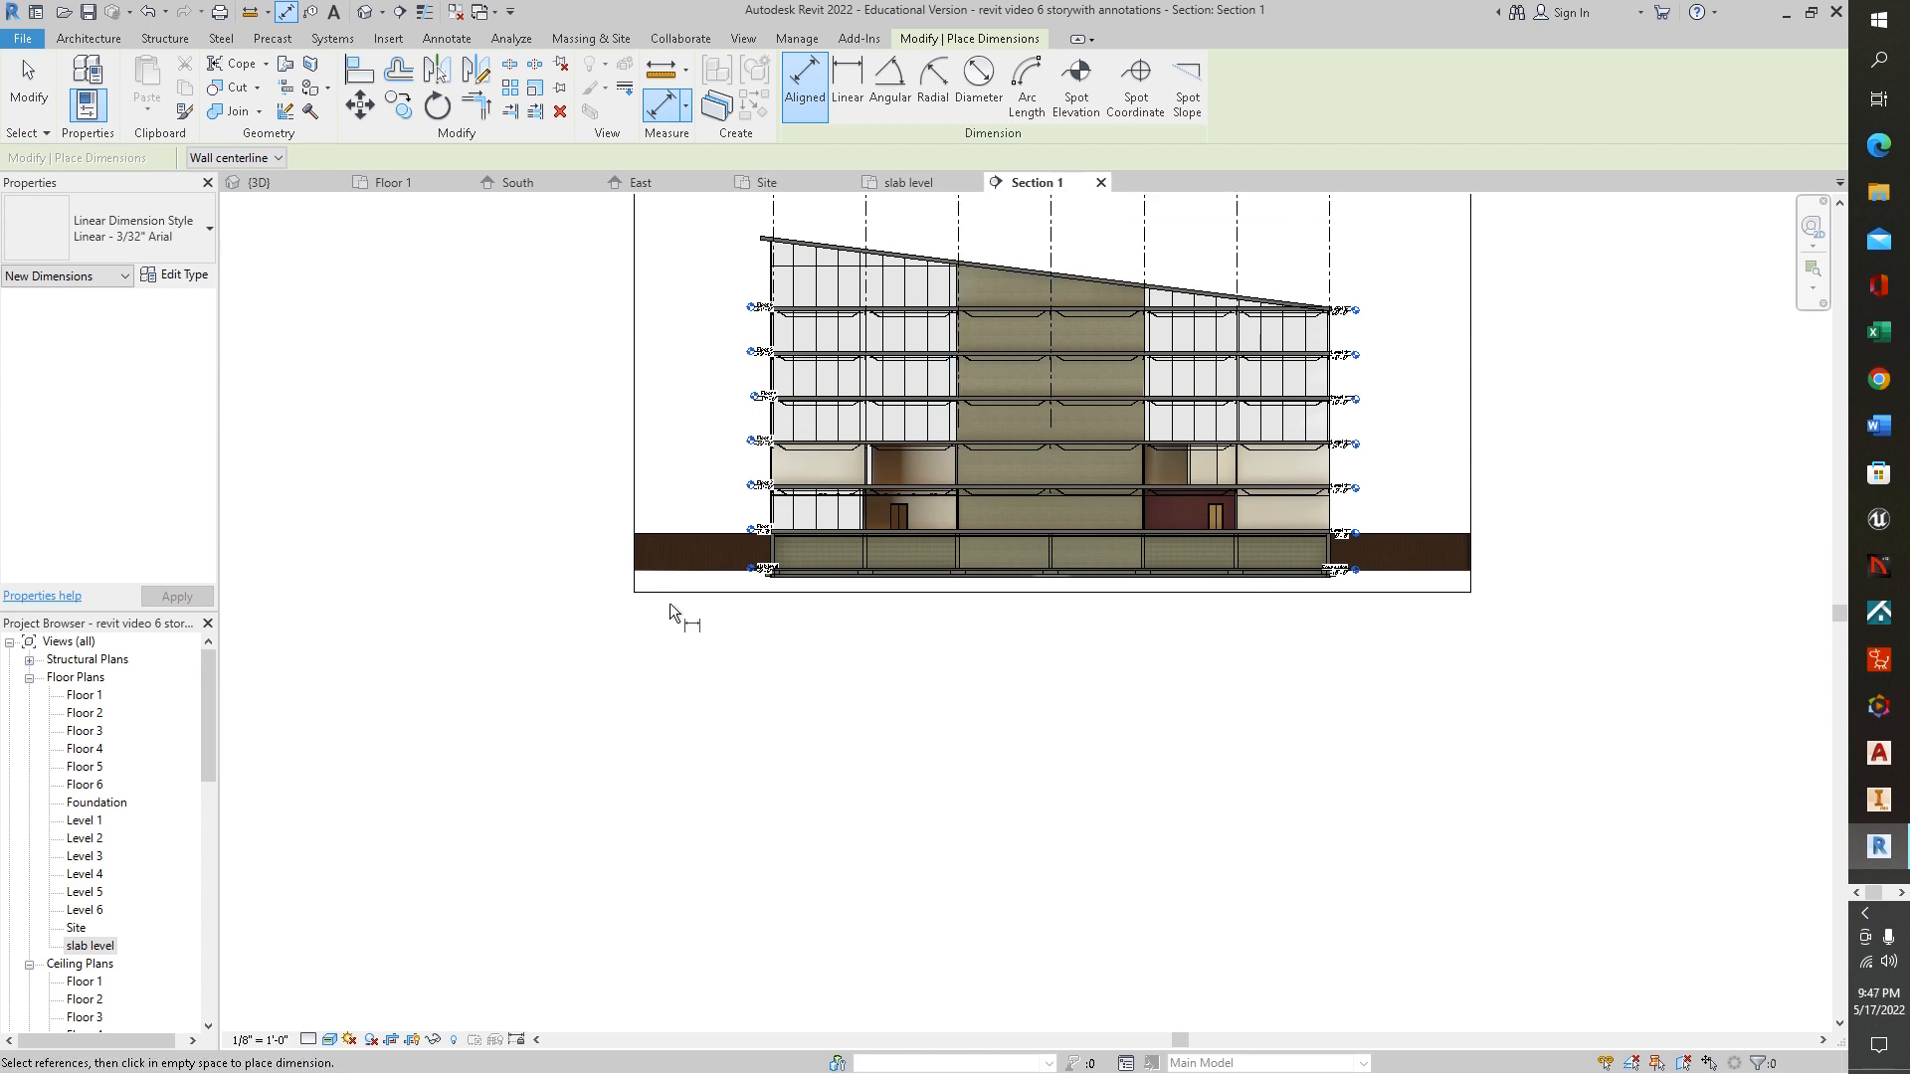
click(657, 182)
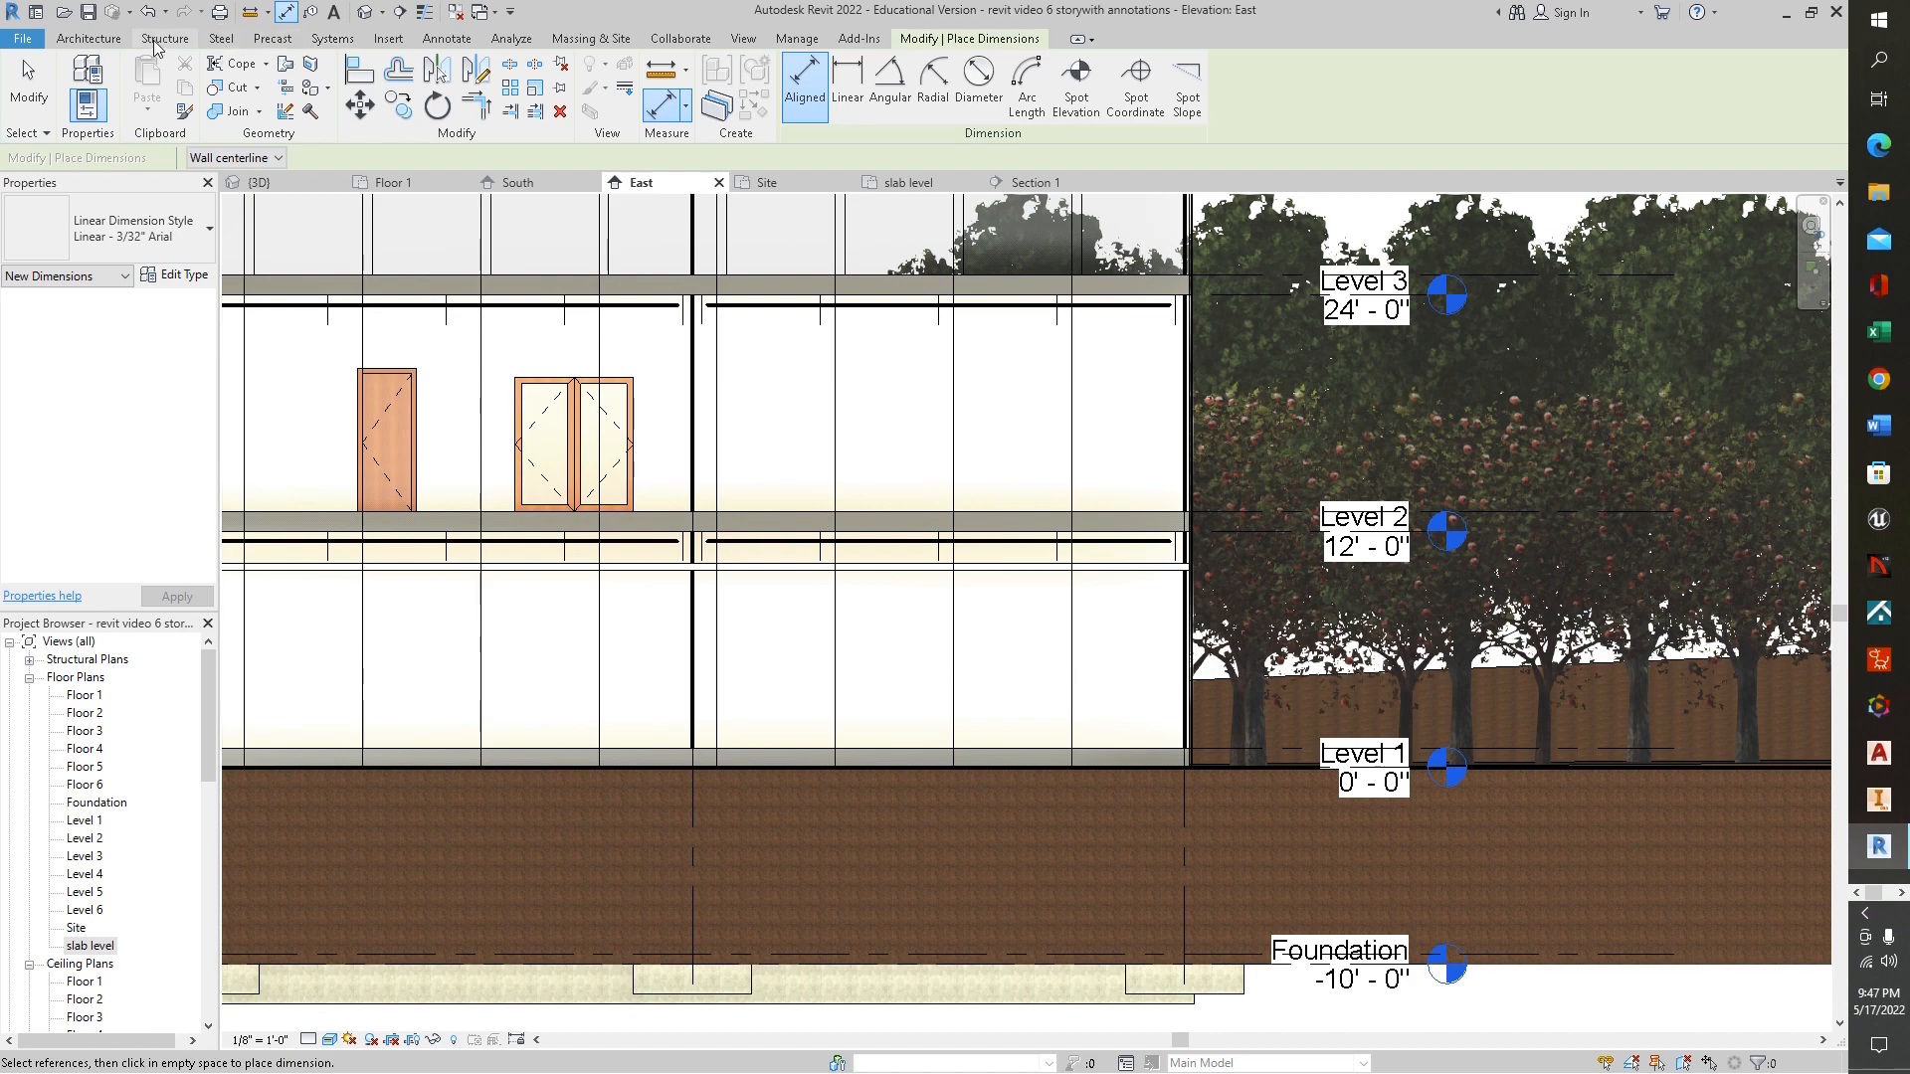
click(447, 38)
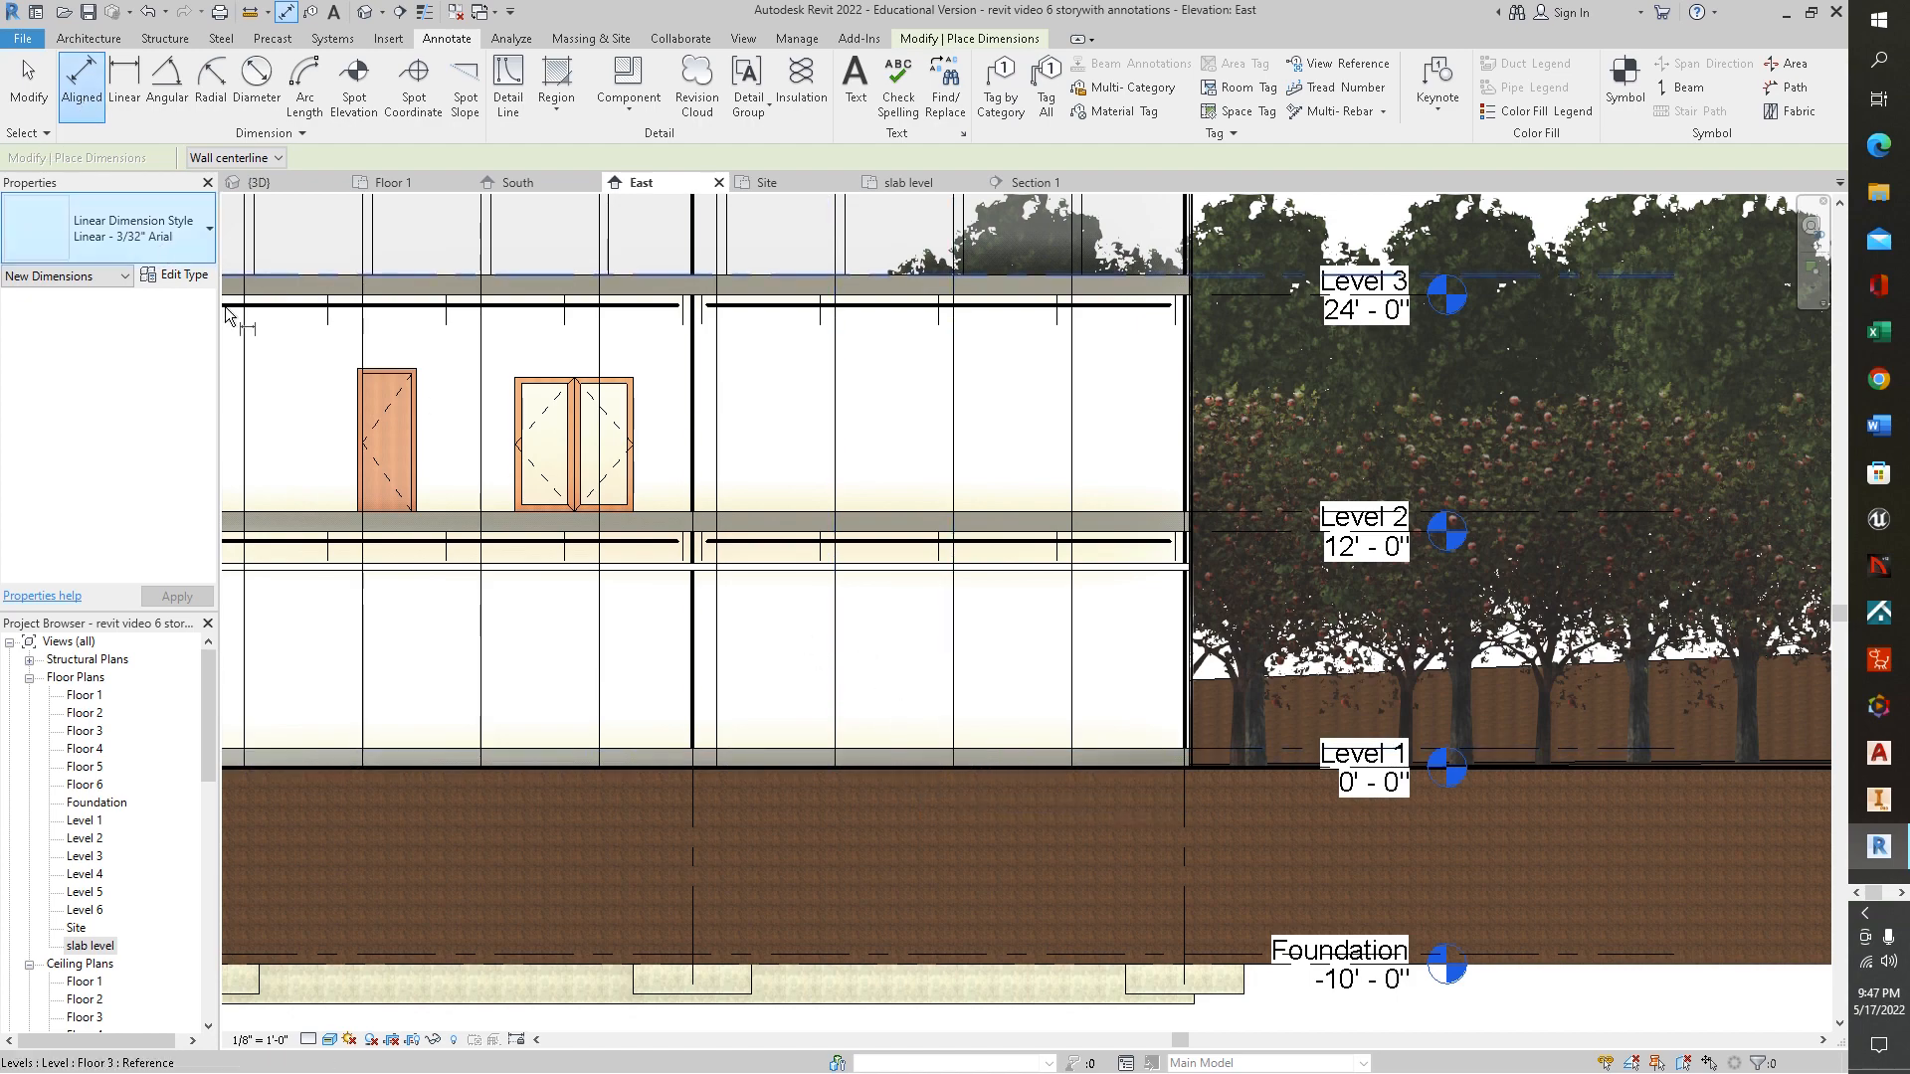
click(764, 767)
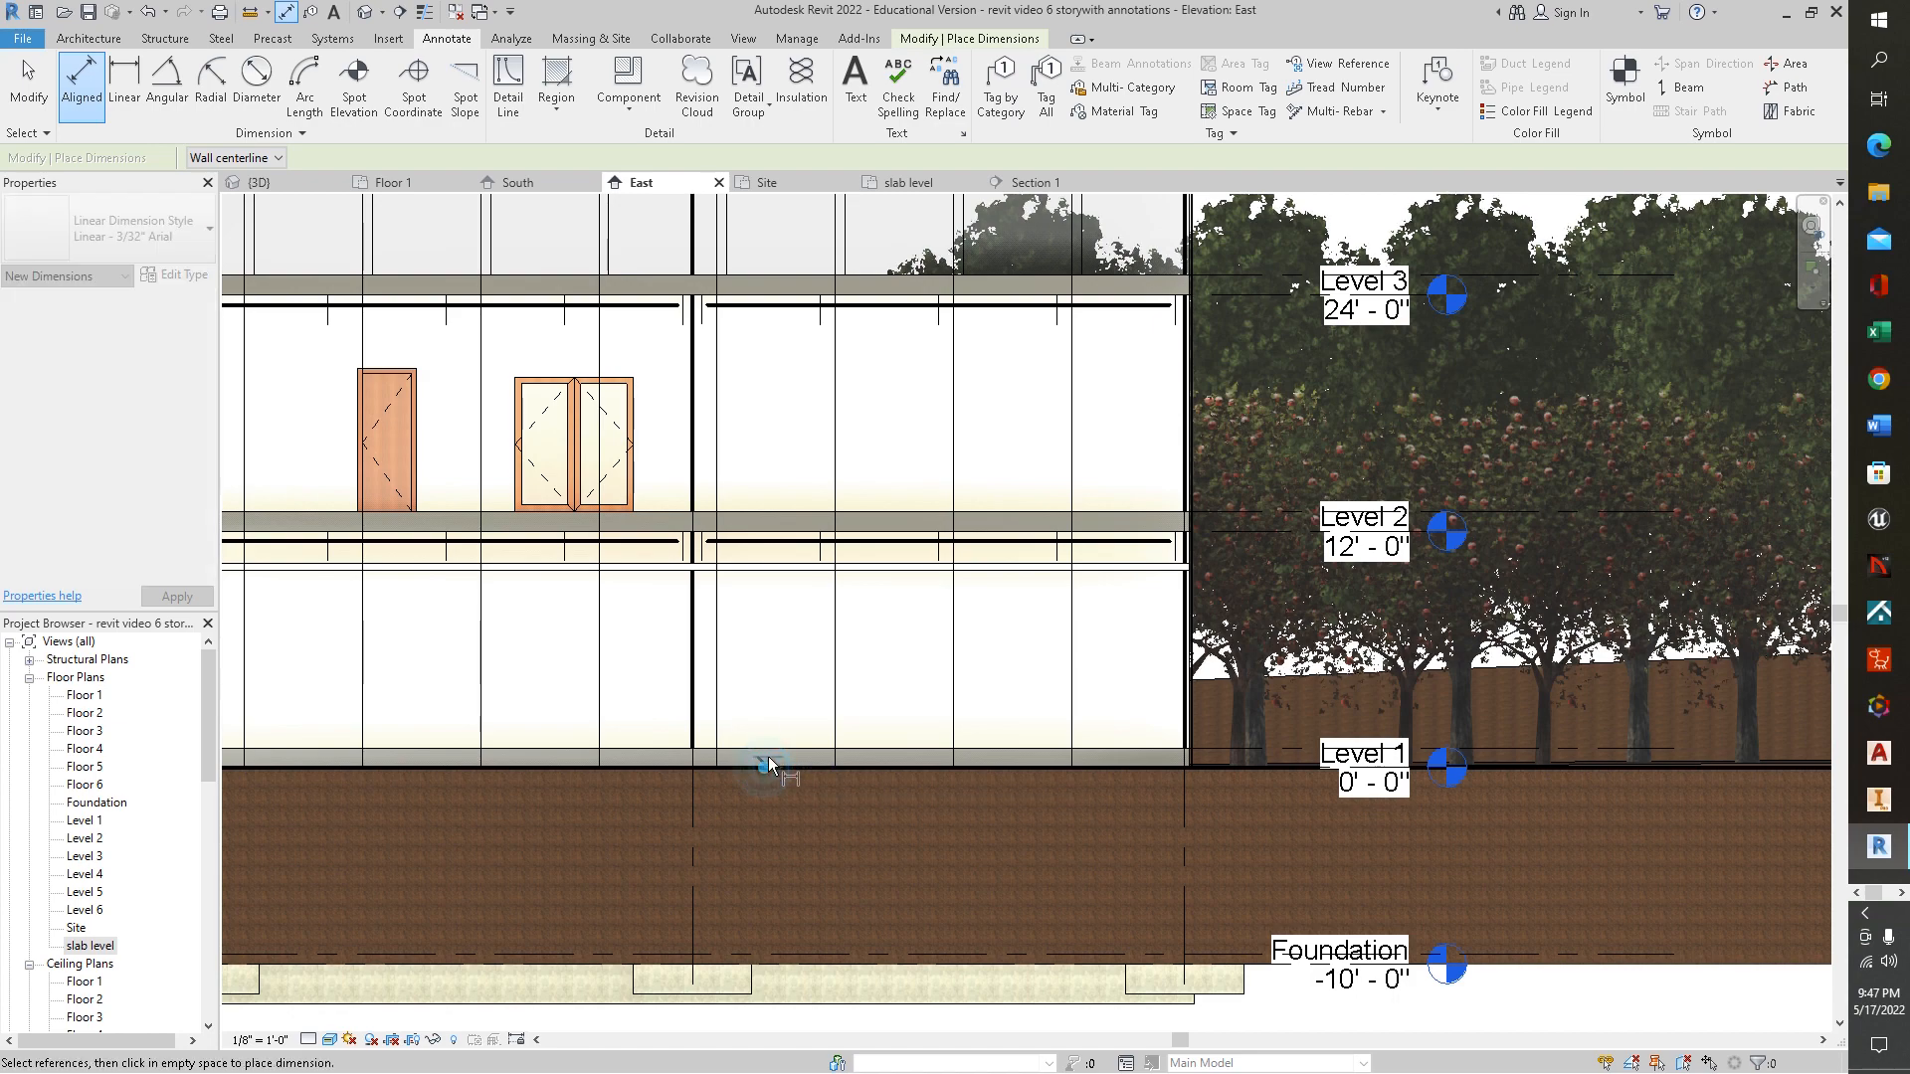
click(772, 746)
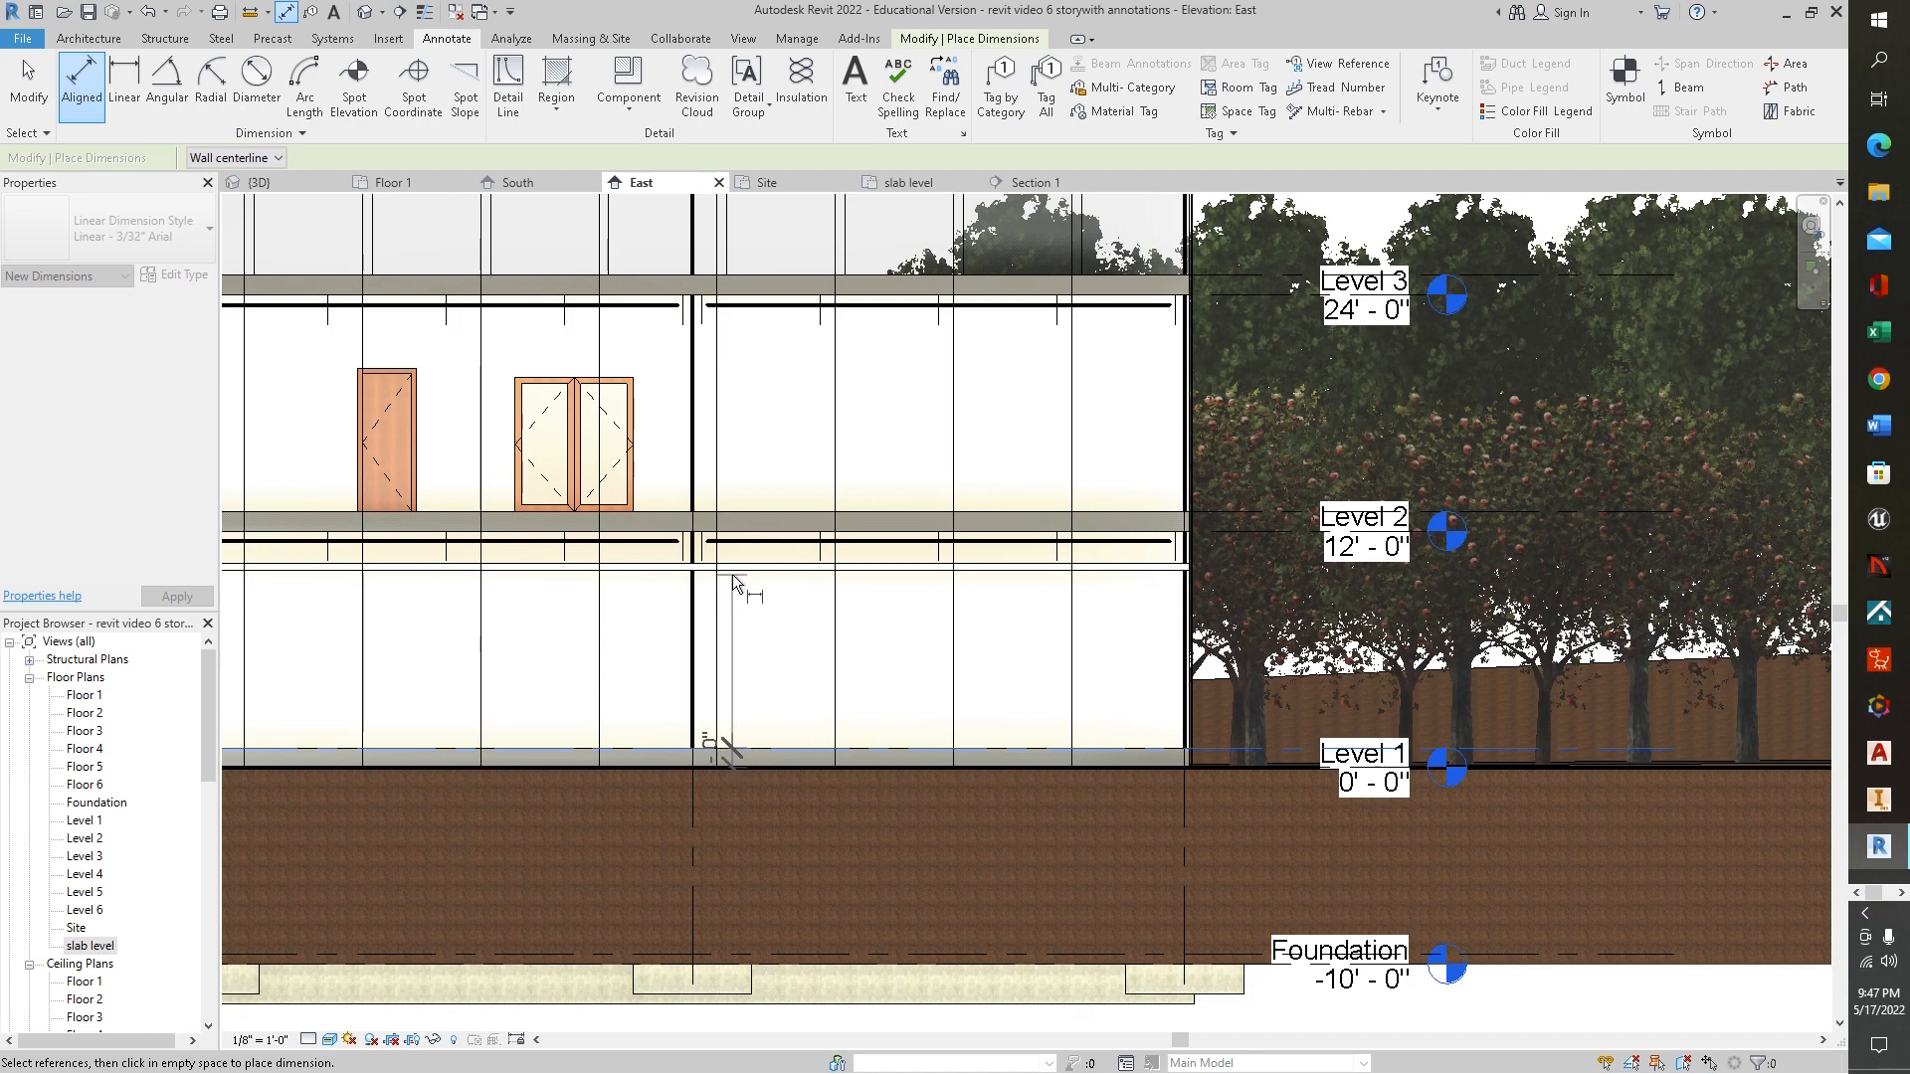
click(778, 510)
click(755, 295)
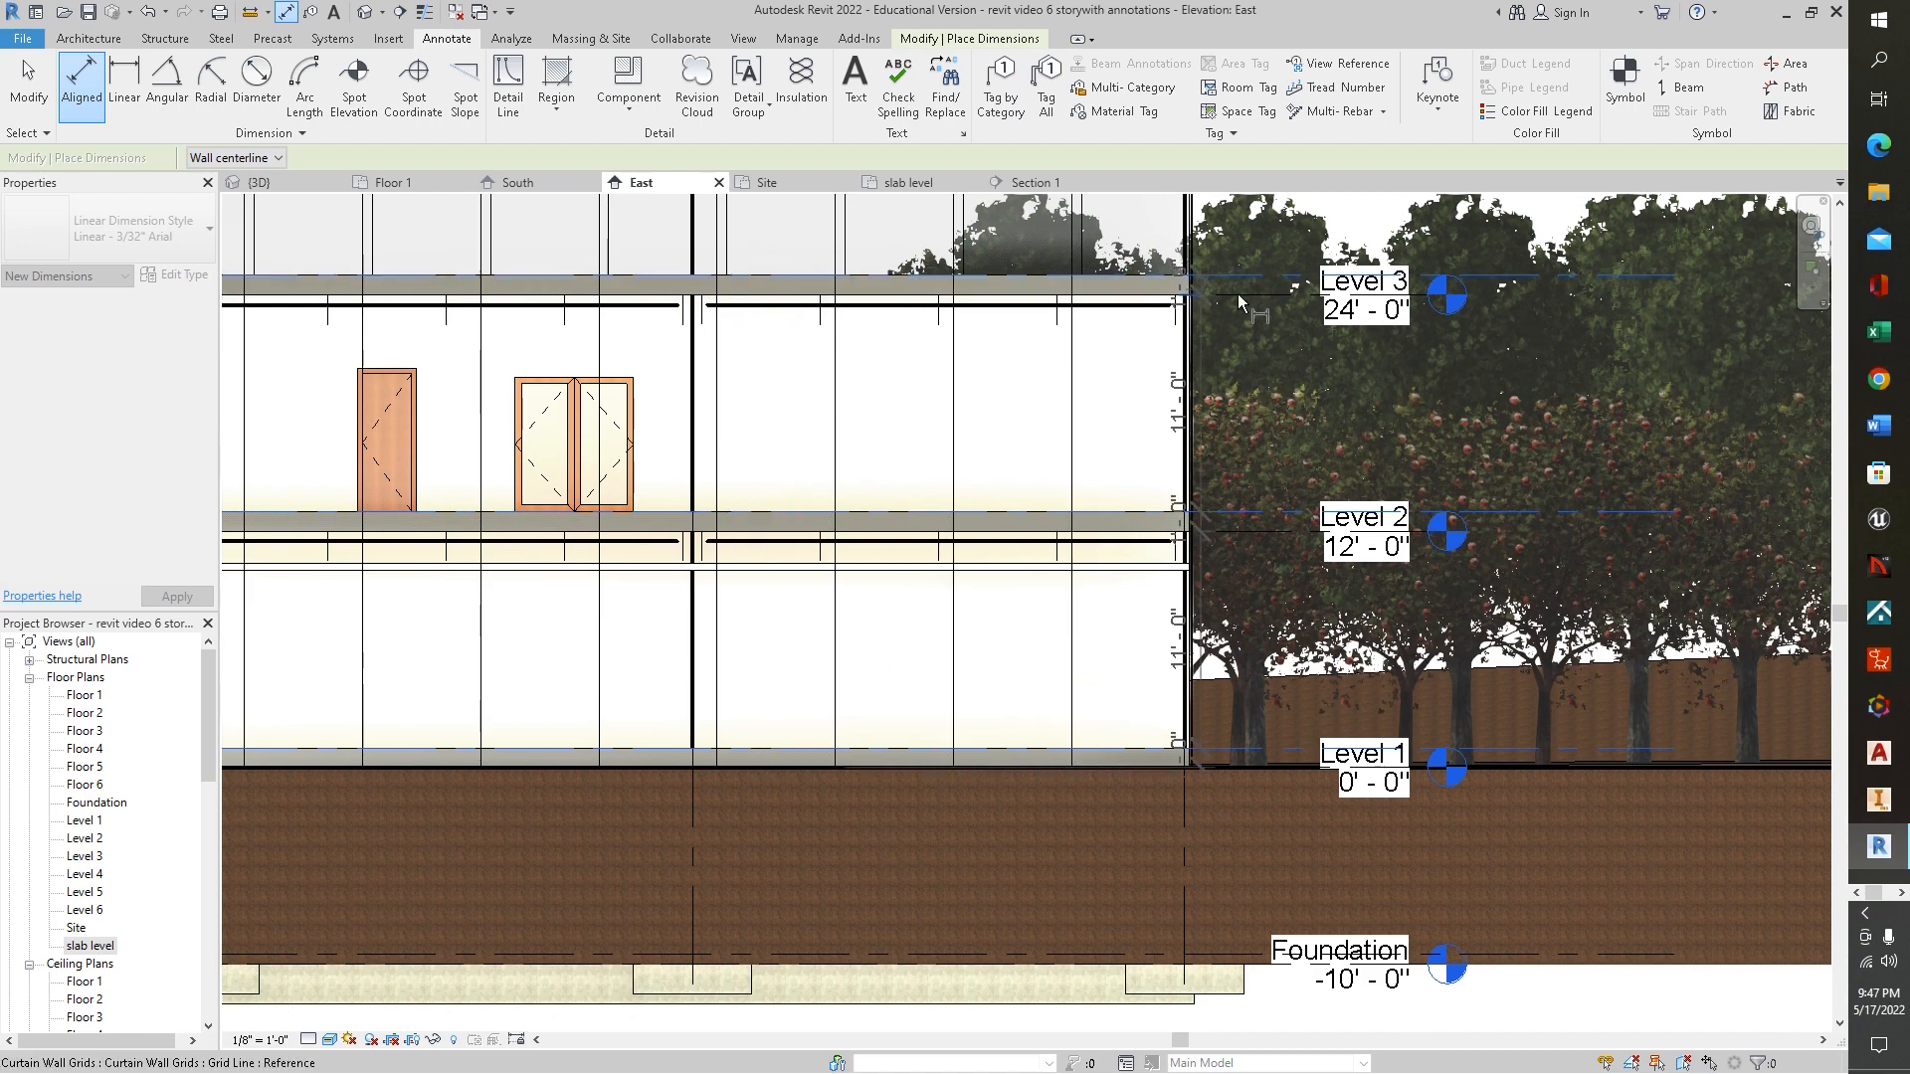
click(828, 343)
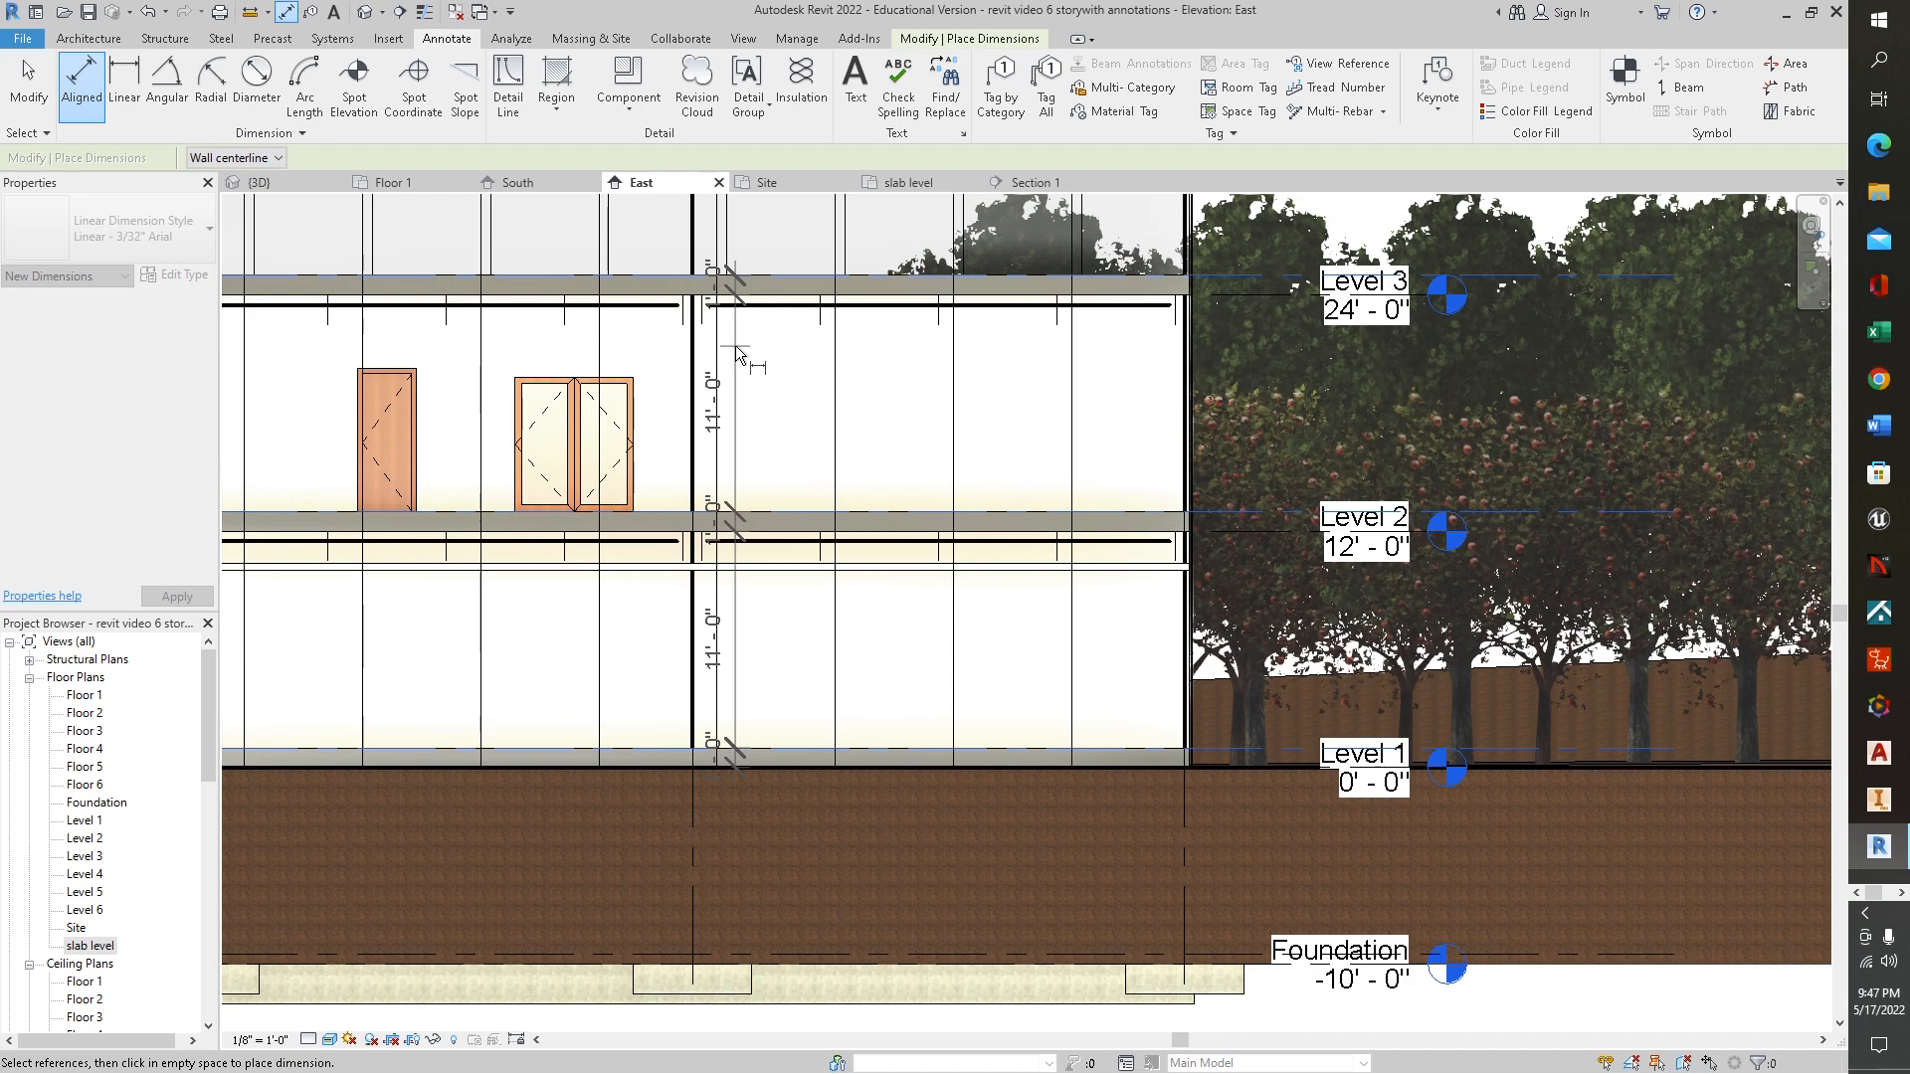
key(Escape)
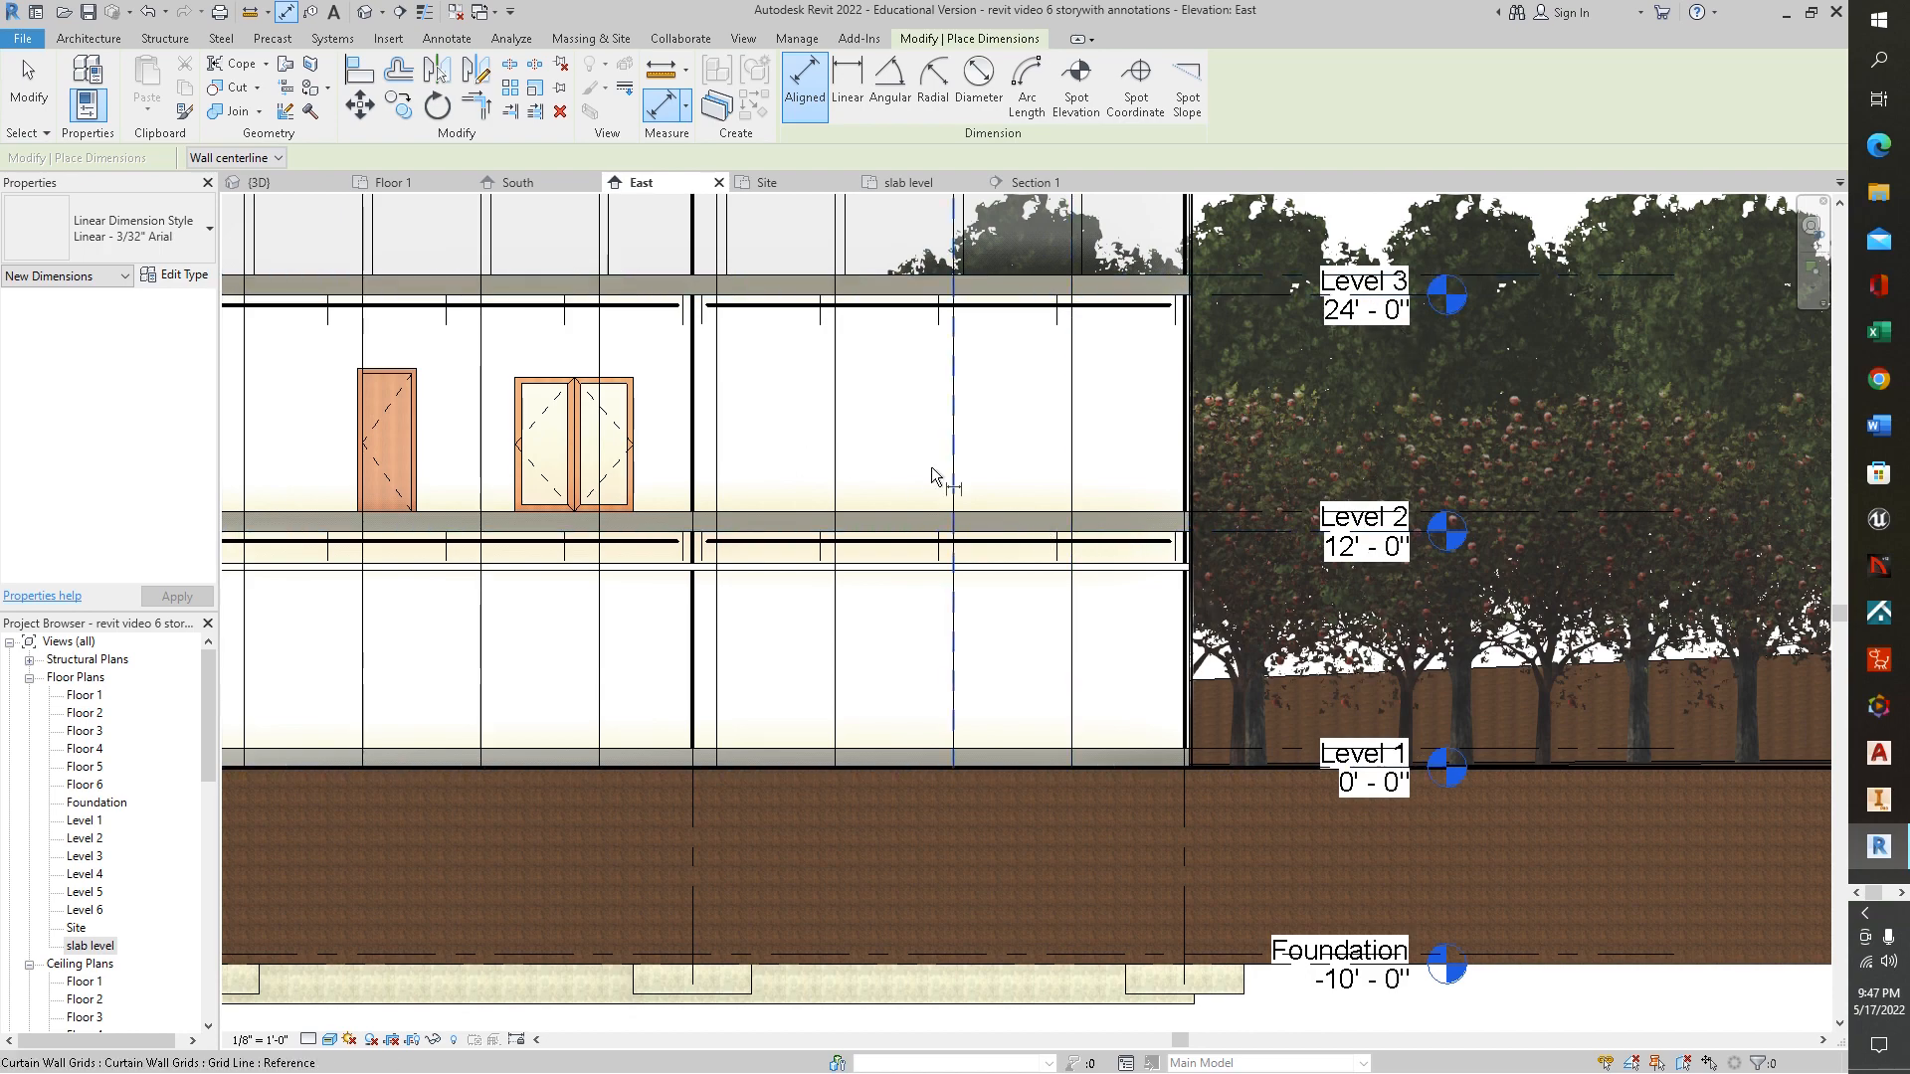
middle_drag(806, 426, 1376, 485)
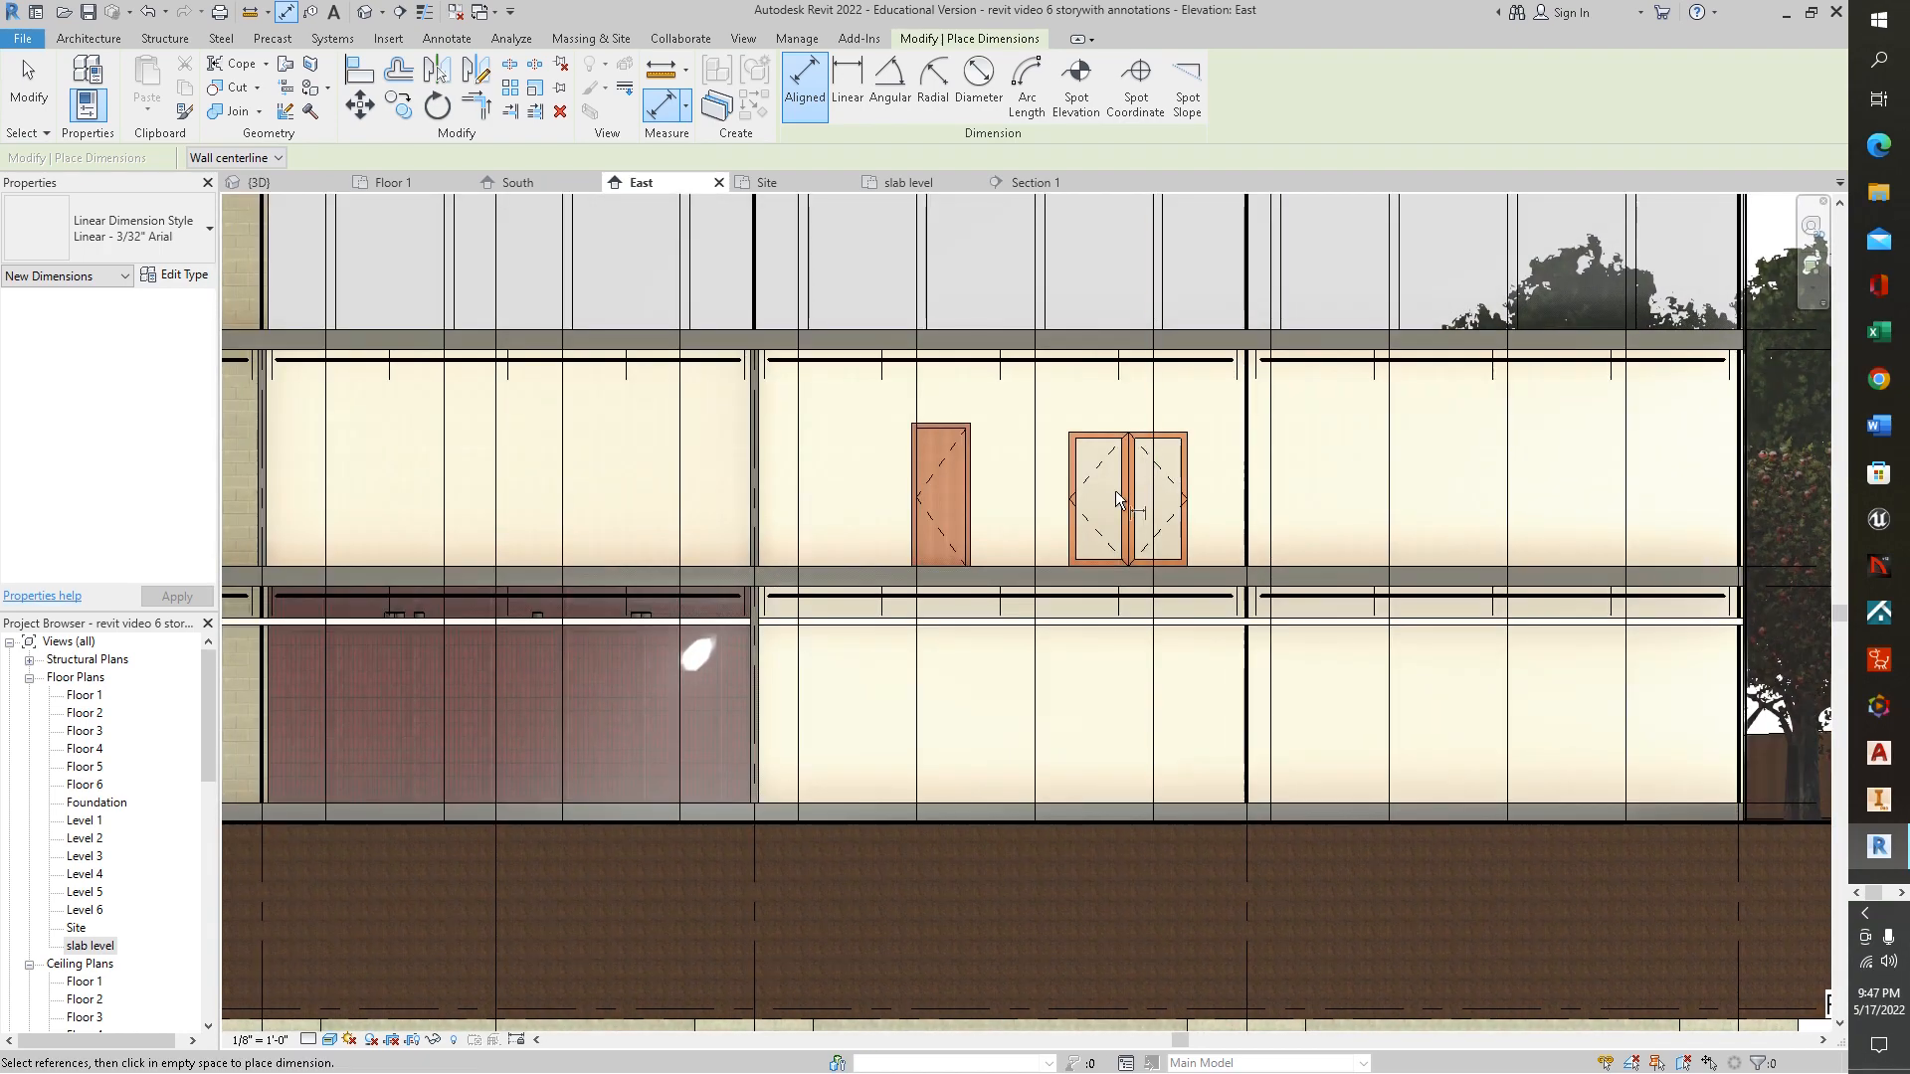
click(1089, 564)
middle_drag(512, 475, 1052, 431)
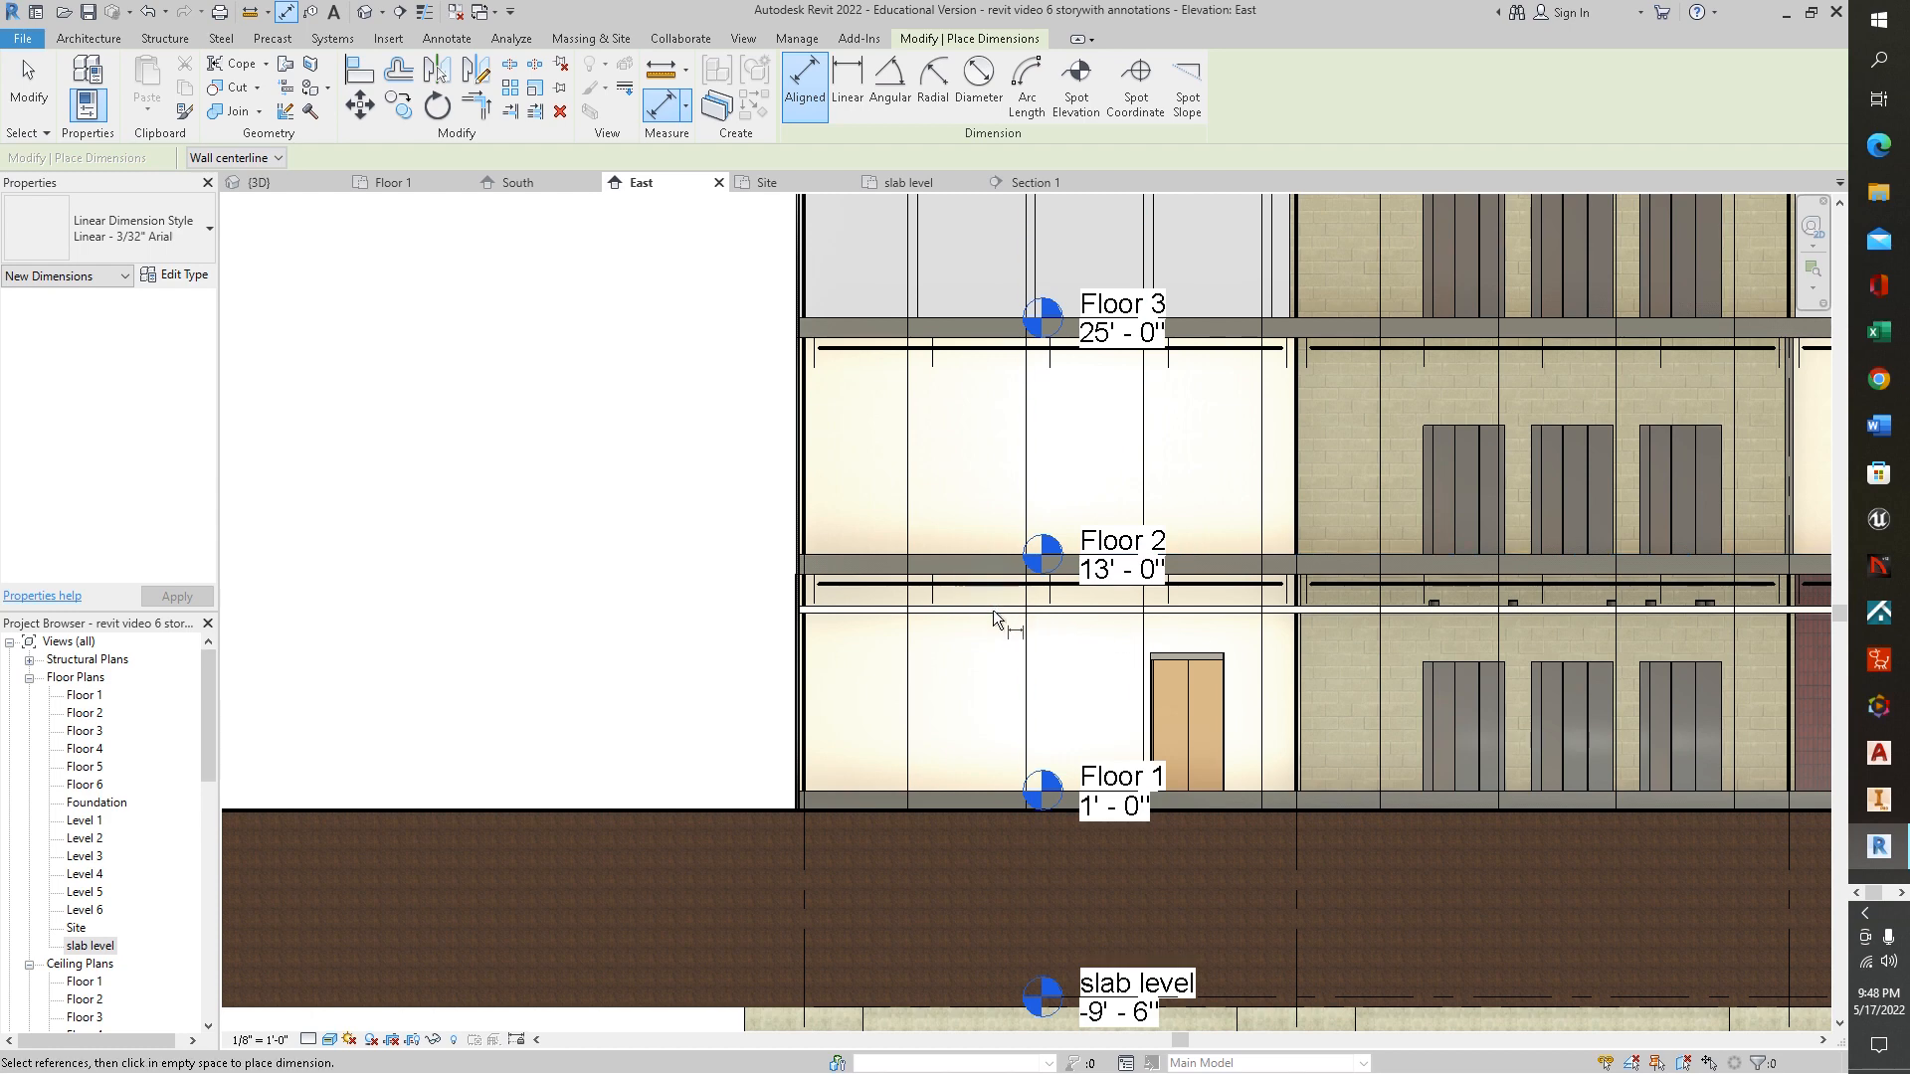
click(869, 788)
key(Escape)
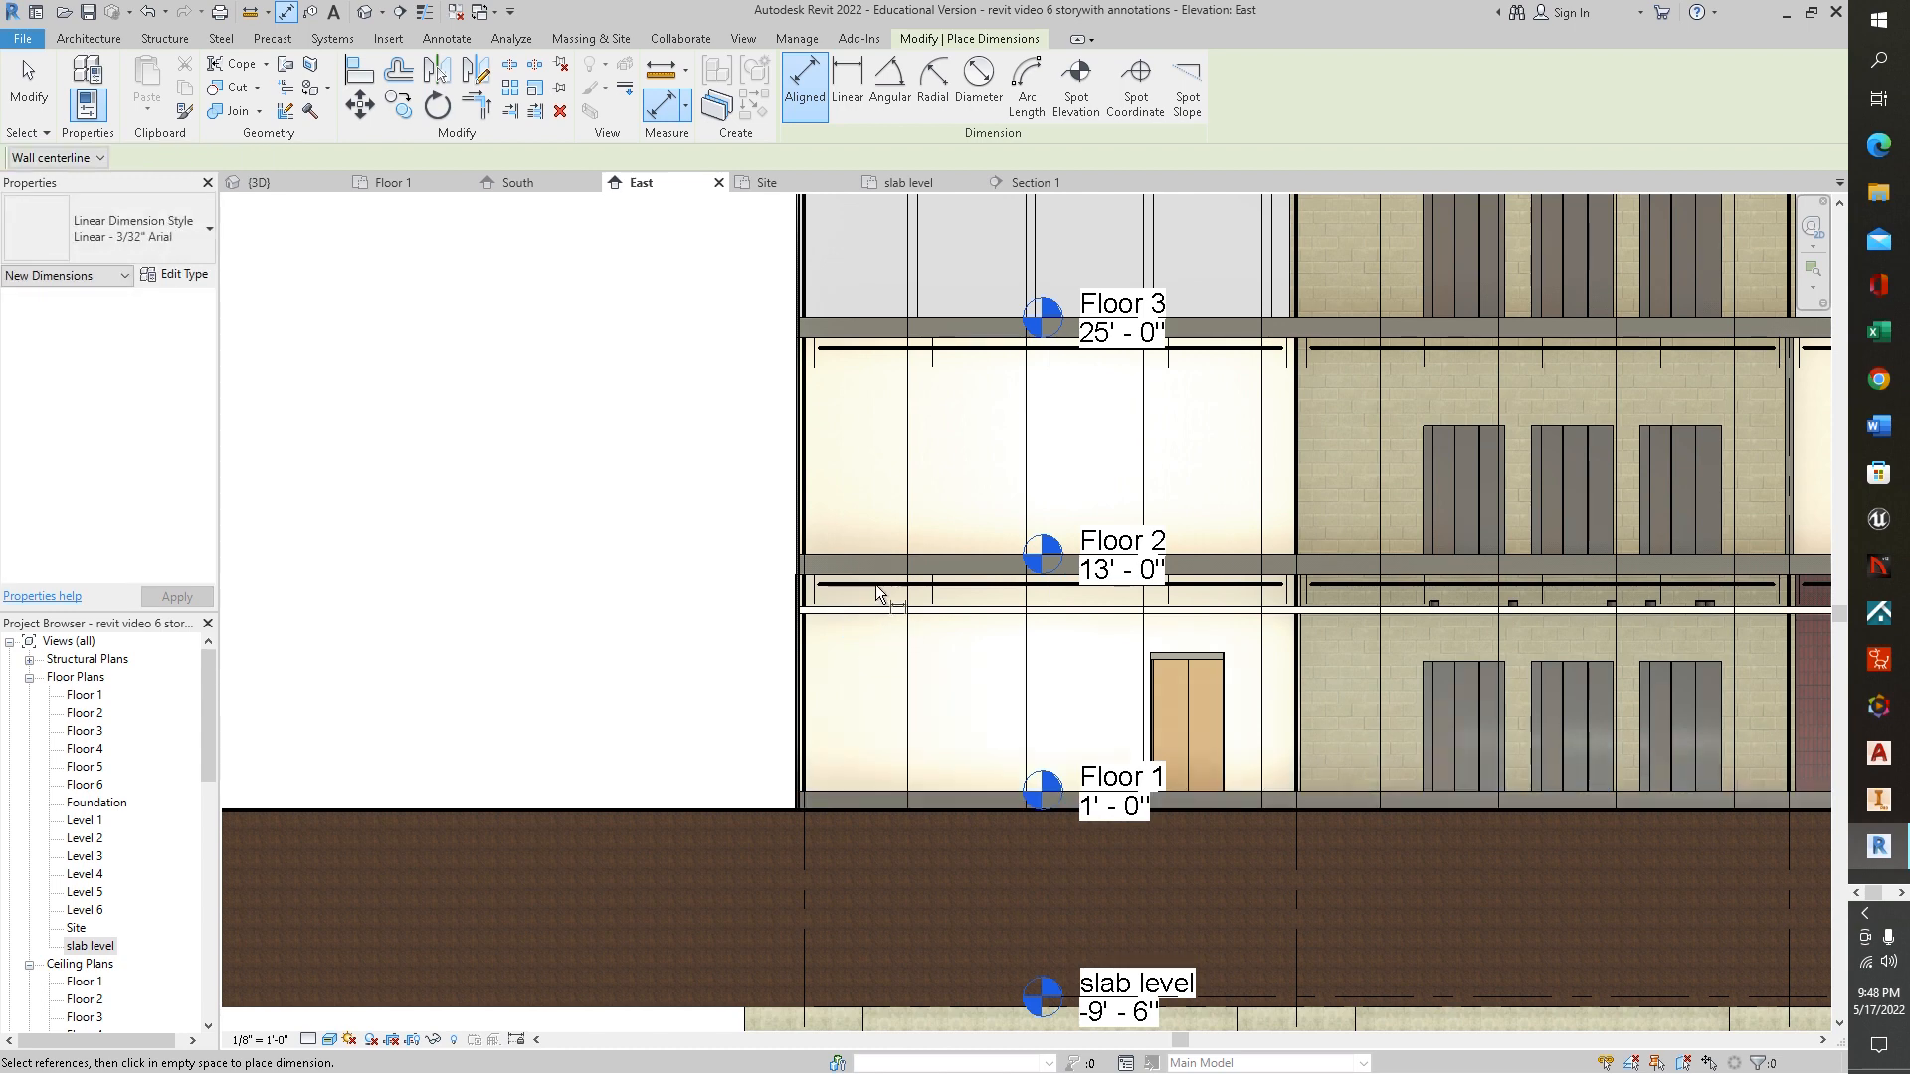
click(869, 788)
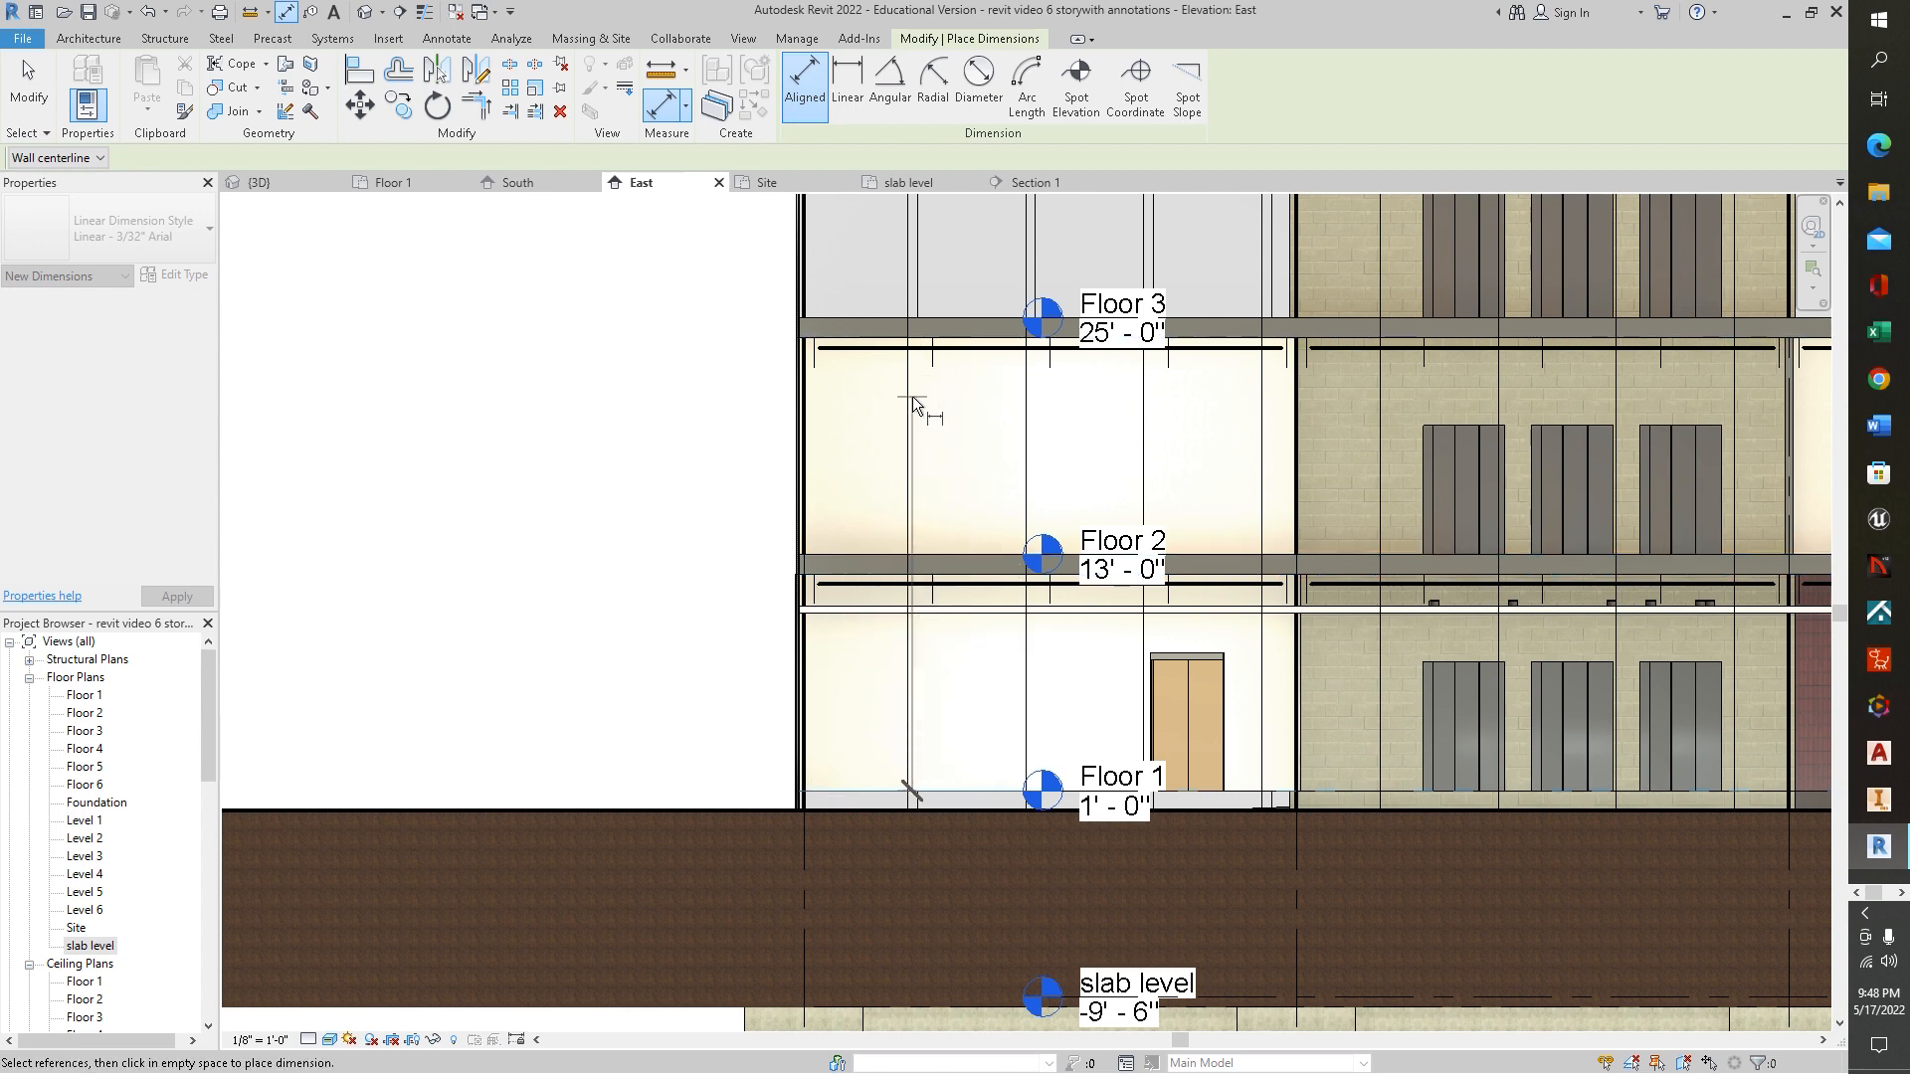
key(Escape)
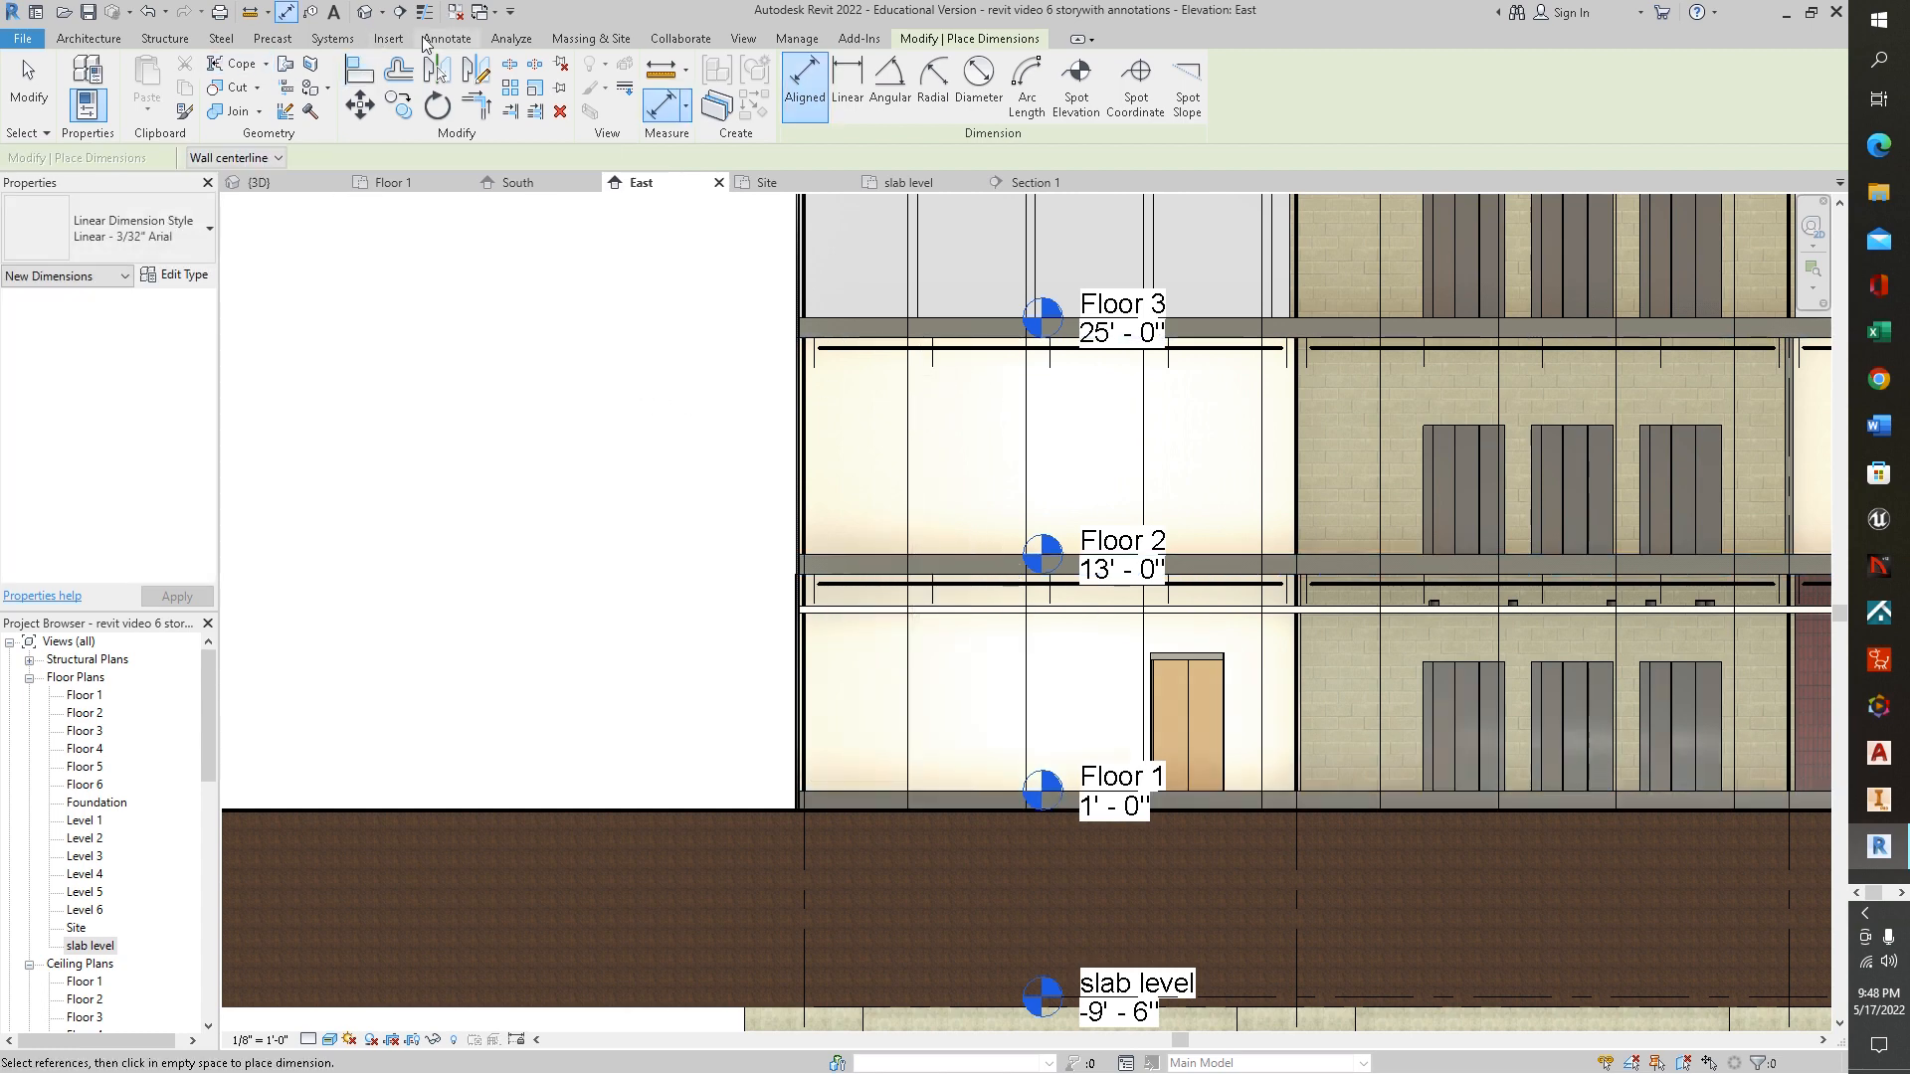
Step: Try to place a linear dimension in the East elevation, starting from the building's outer edge and from the first curtain wall grid line
click(446, 37)
click(123, 88)
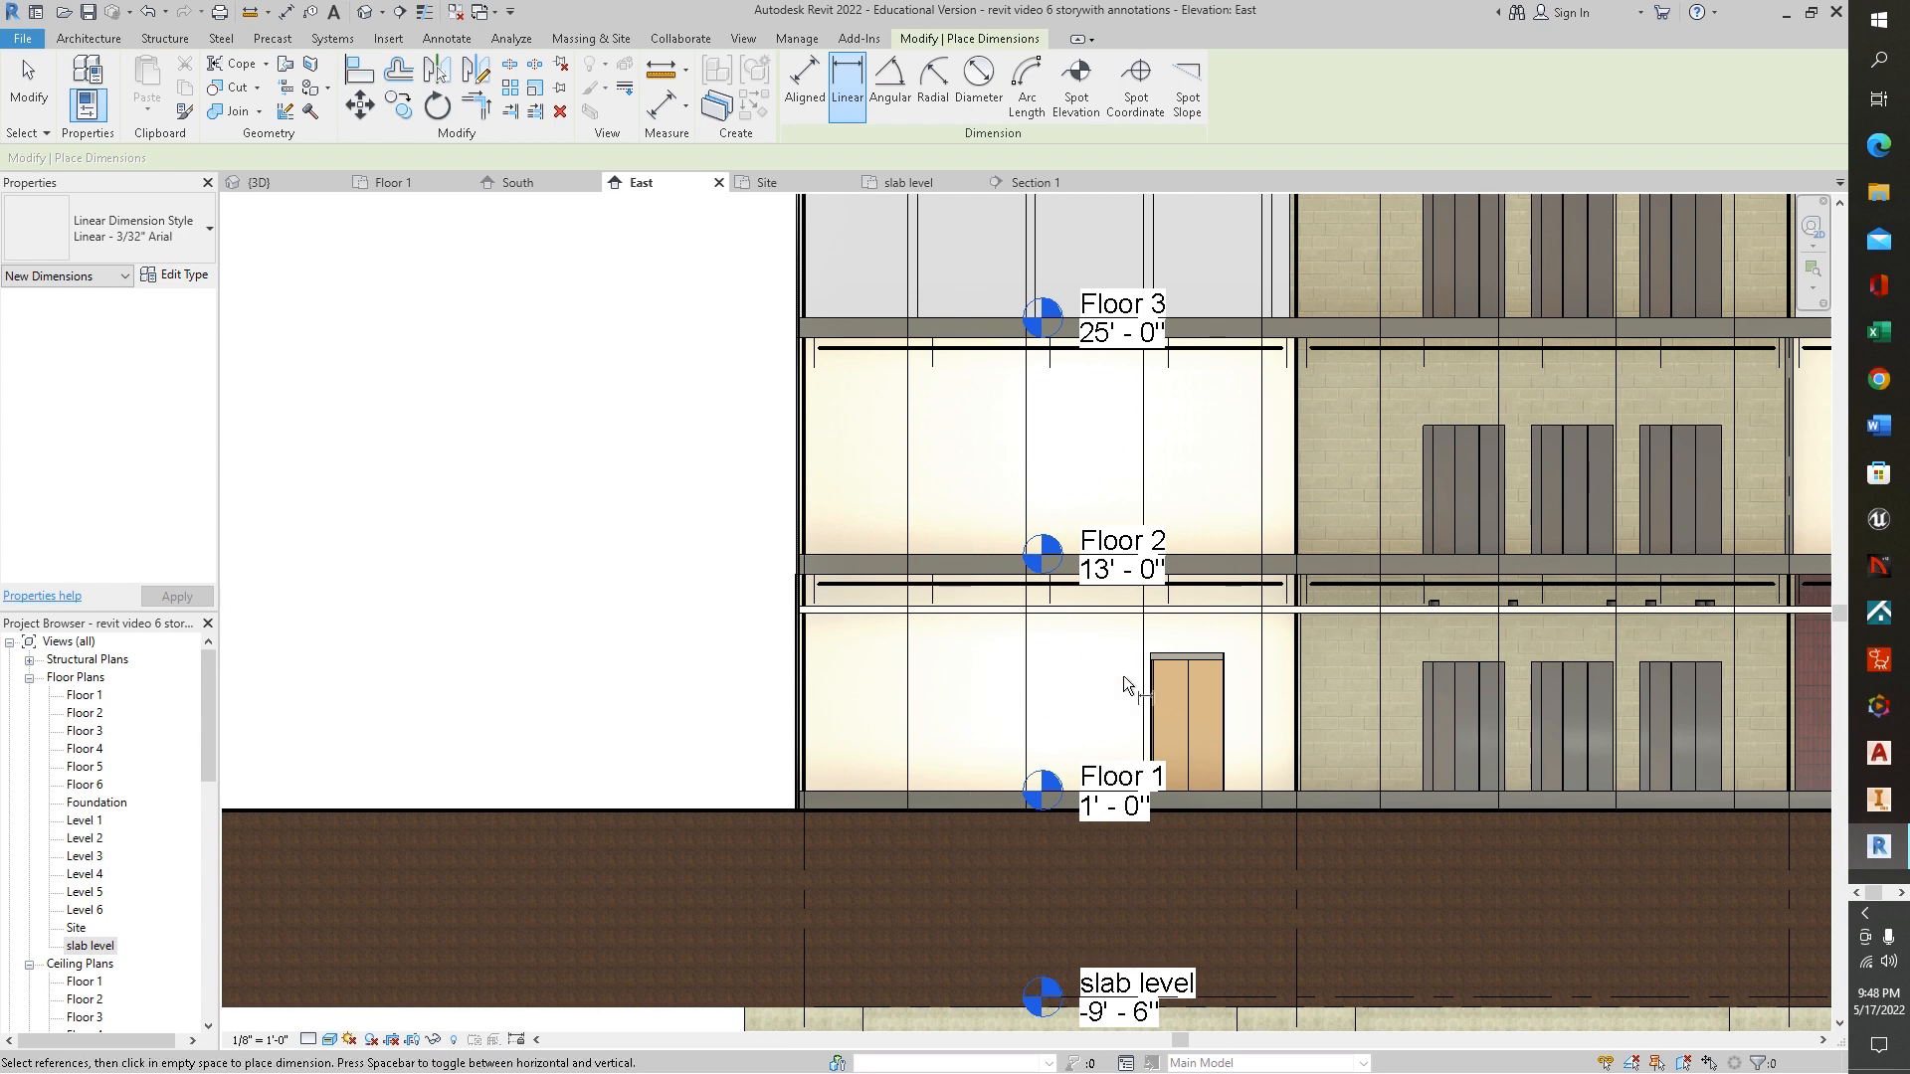
click(800, 719)
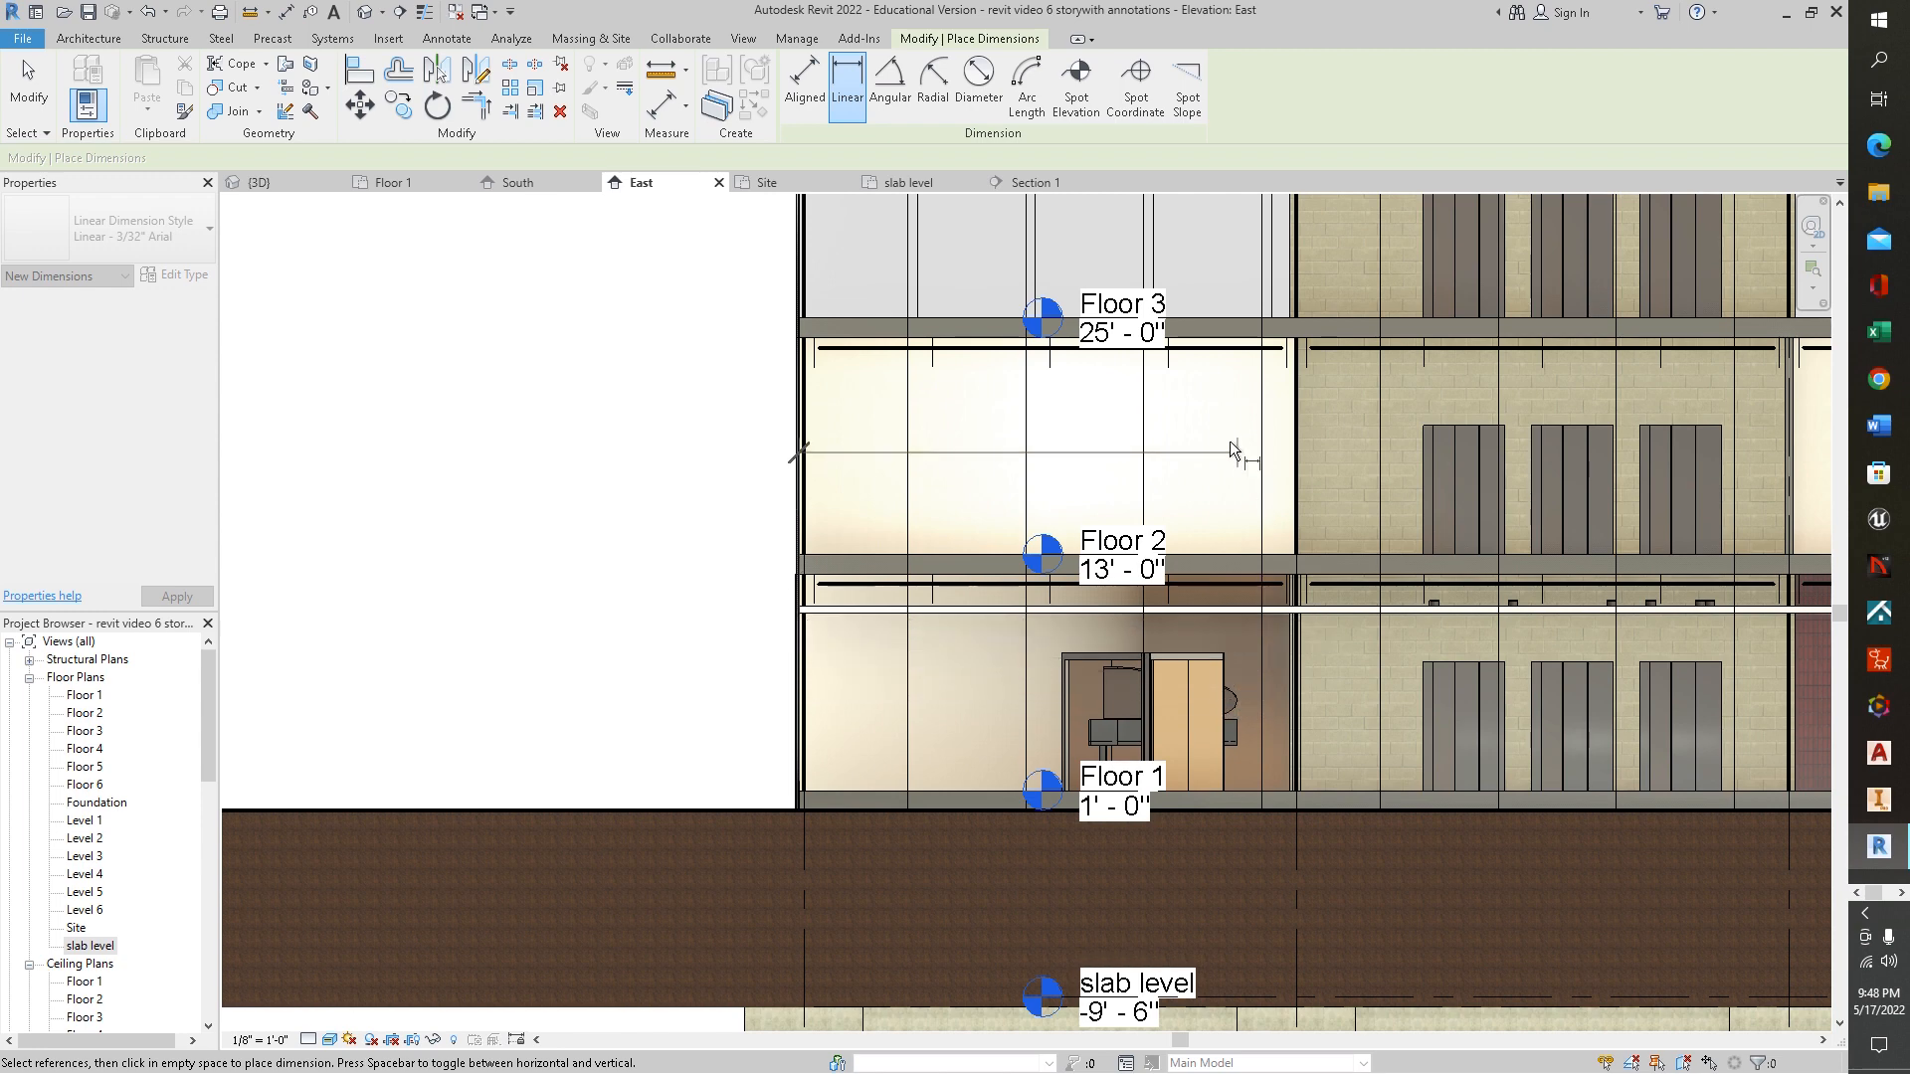
scroll(1247, 434, up, 1)
scroll(1247, 434, down, 1)
scroll(1246, 433, down, 1)
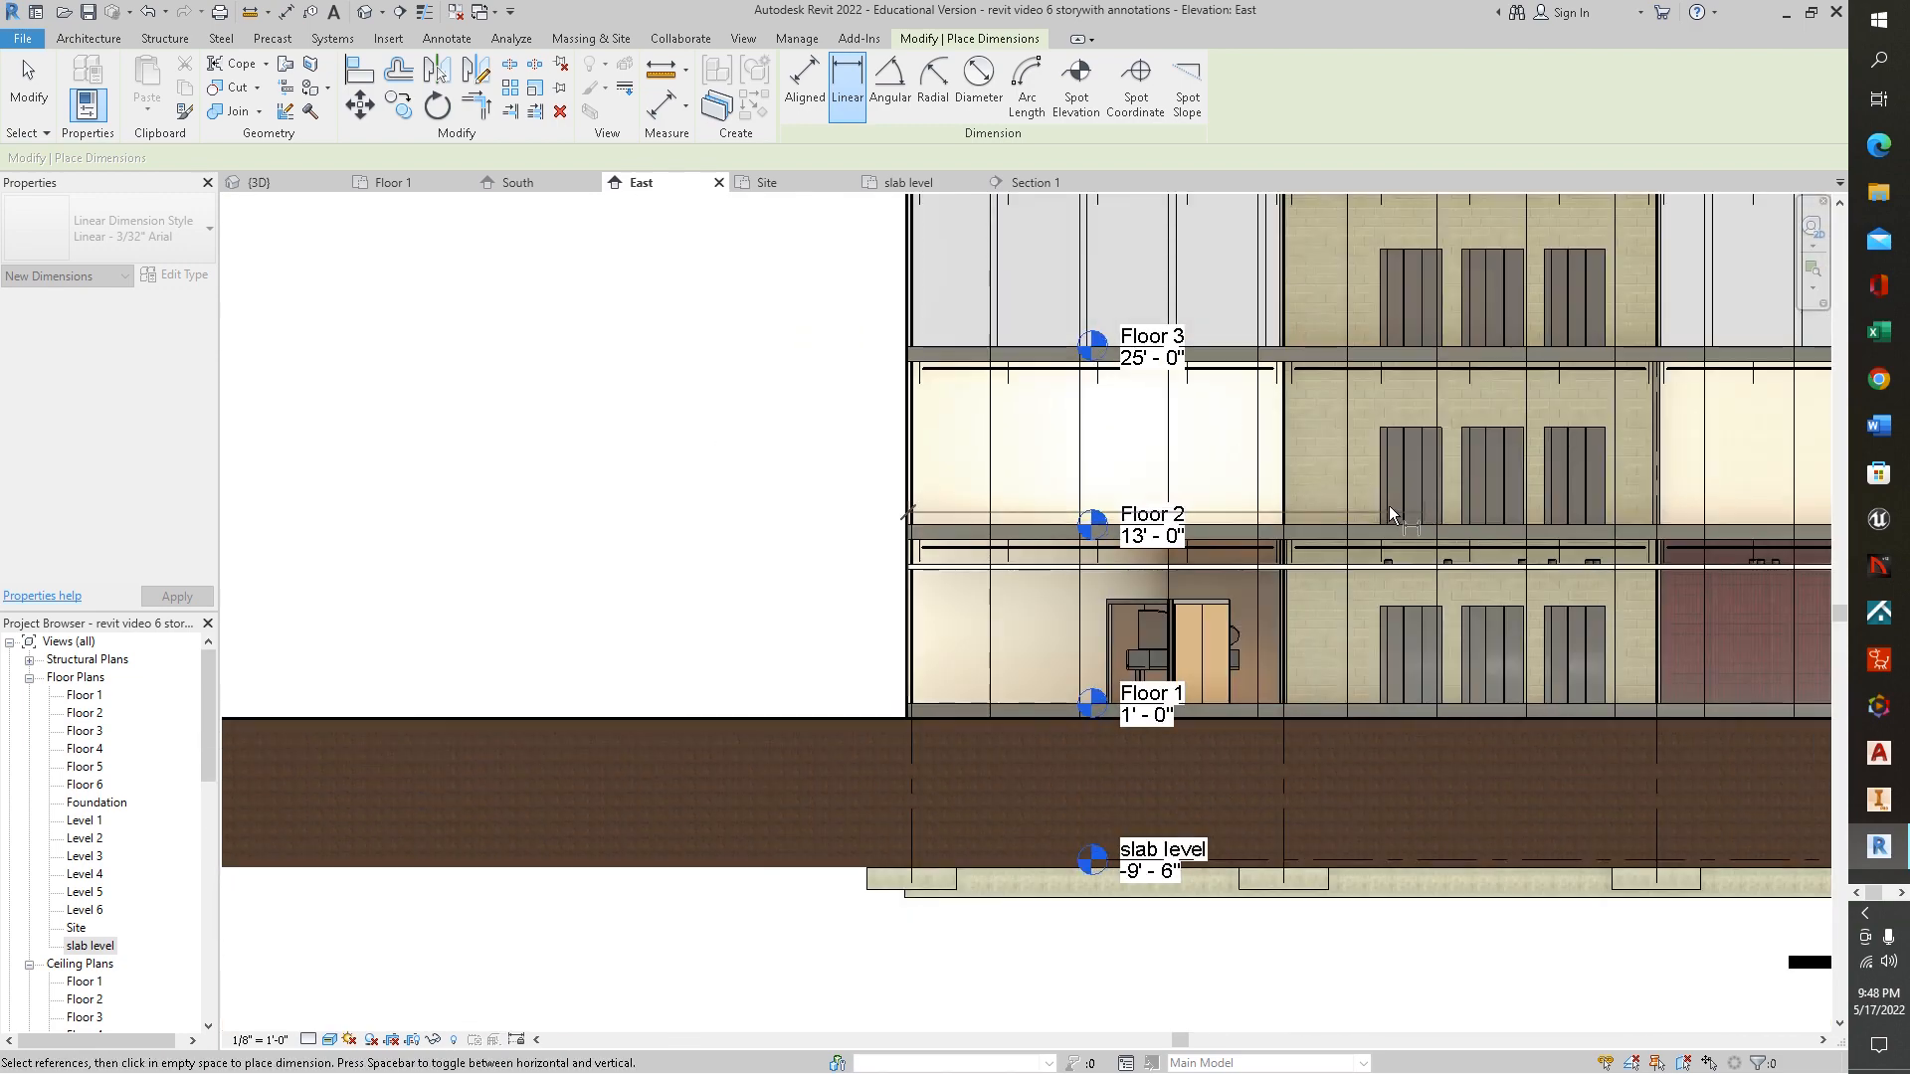
middle_drag(1244, 316, 1240, 809)
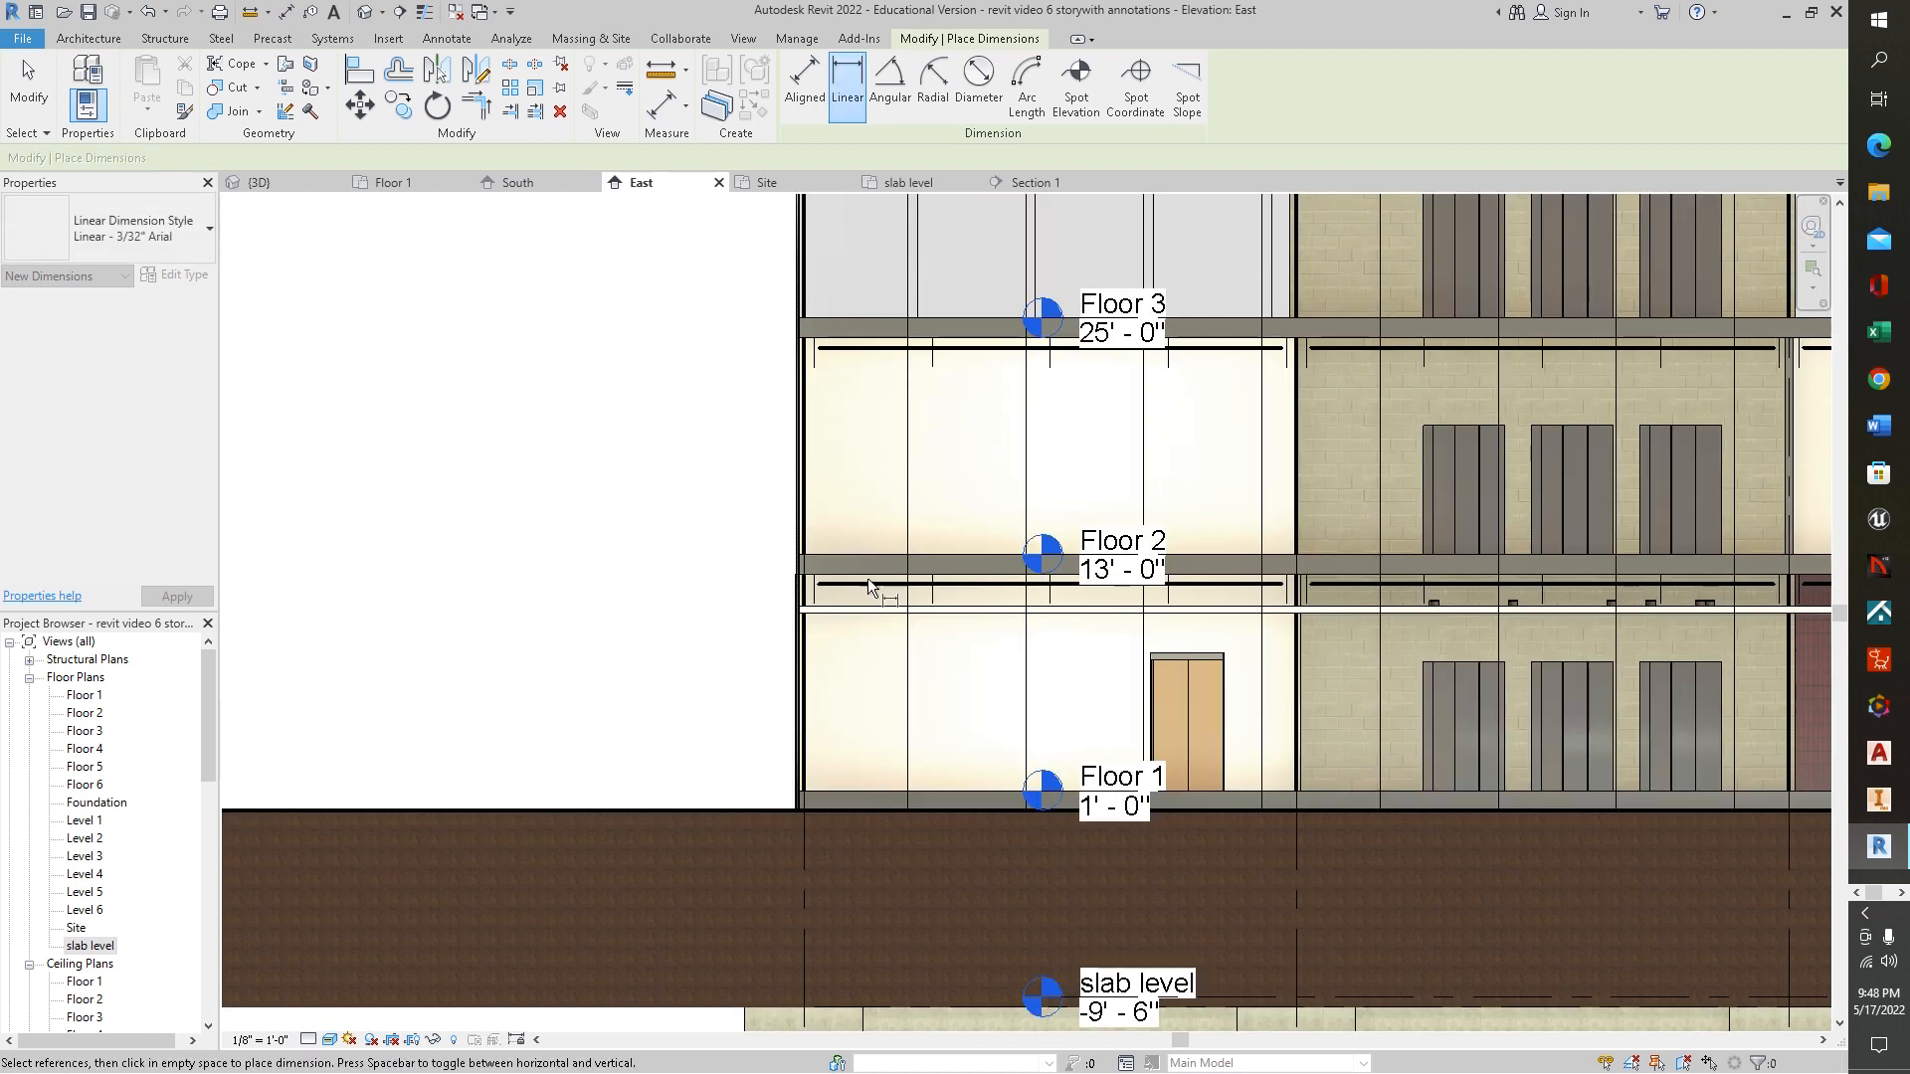
click(917, 808)
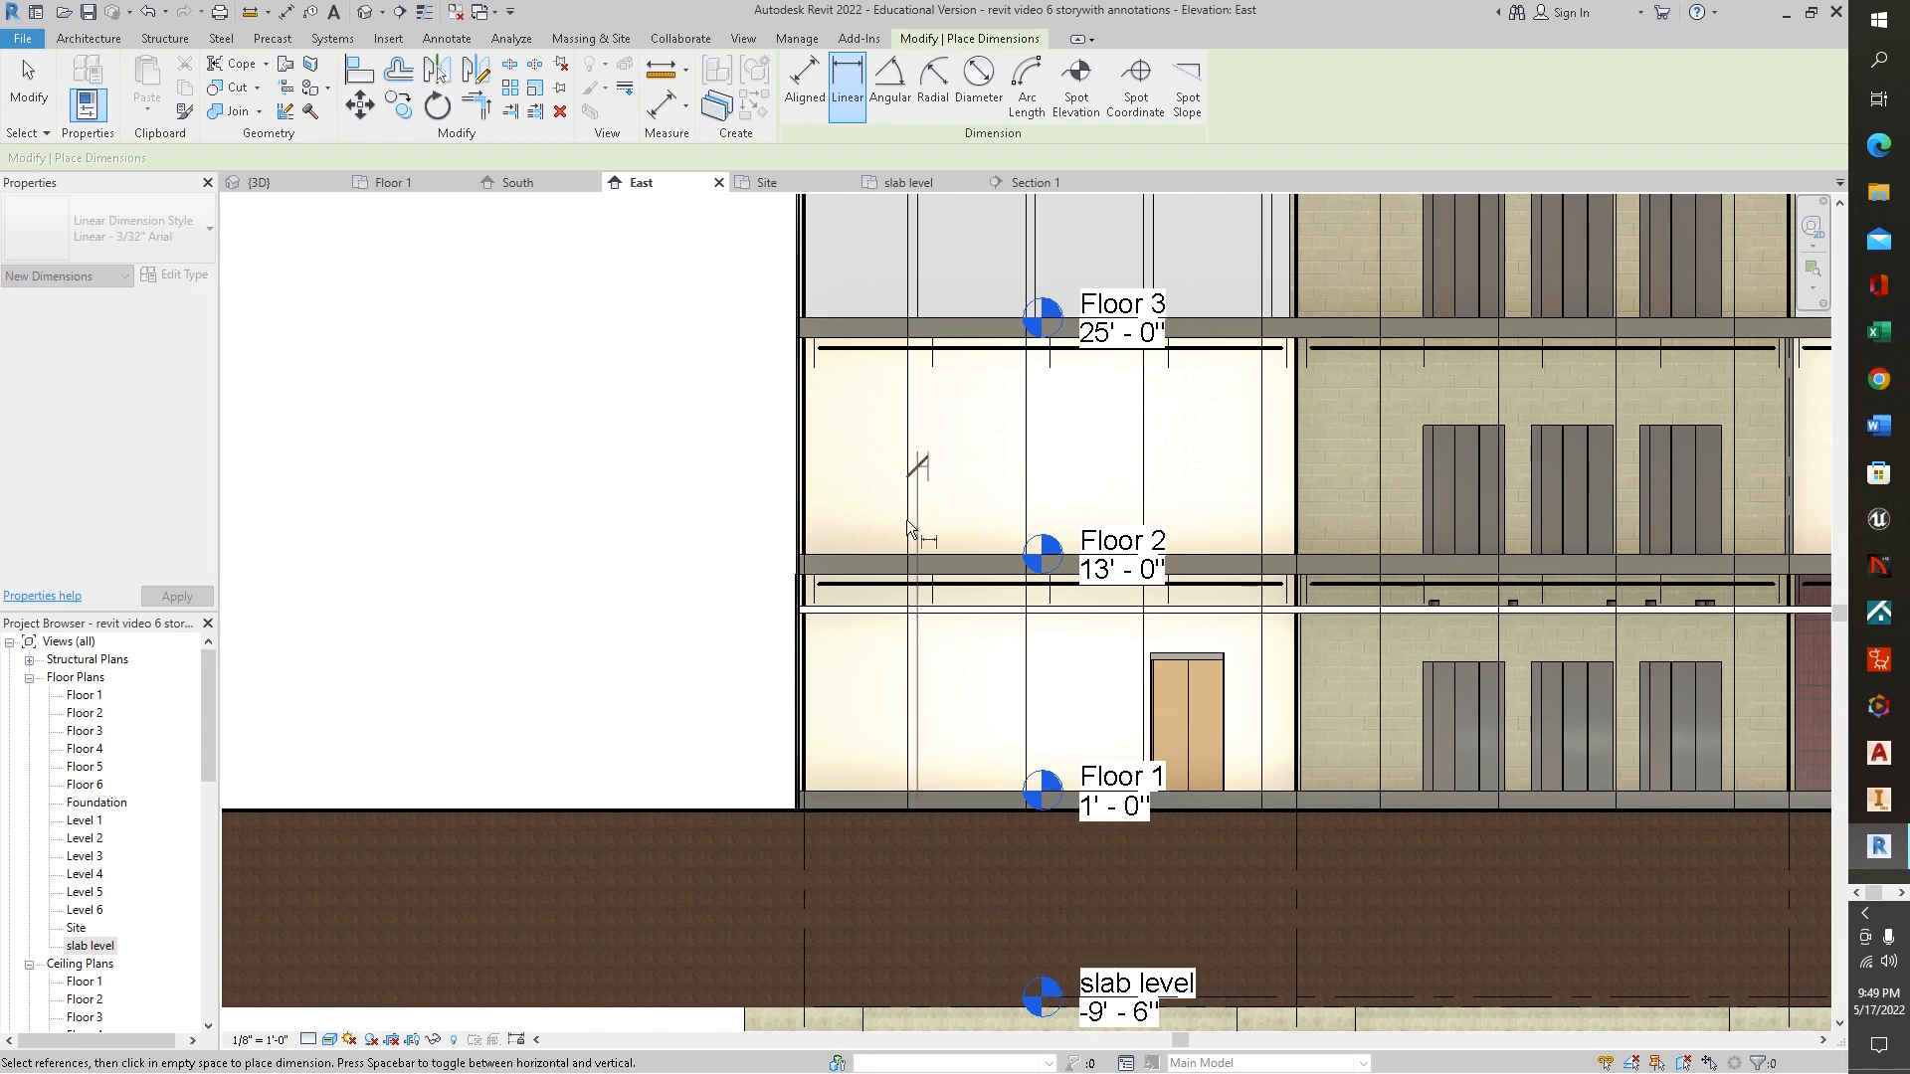
key(Escape)
Step: Return to the Section 1 view and examine the basement between Floor 1 and the foundation along the building's width
middle_drag(1044, 492, 1015, 995)
middle_drag(1158, 378, 1185, 827)
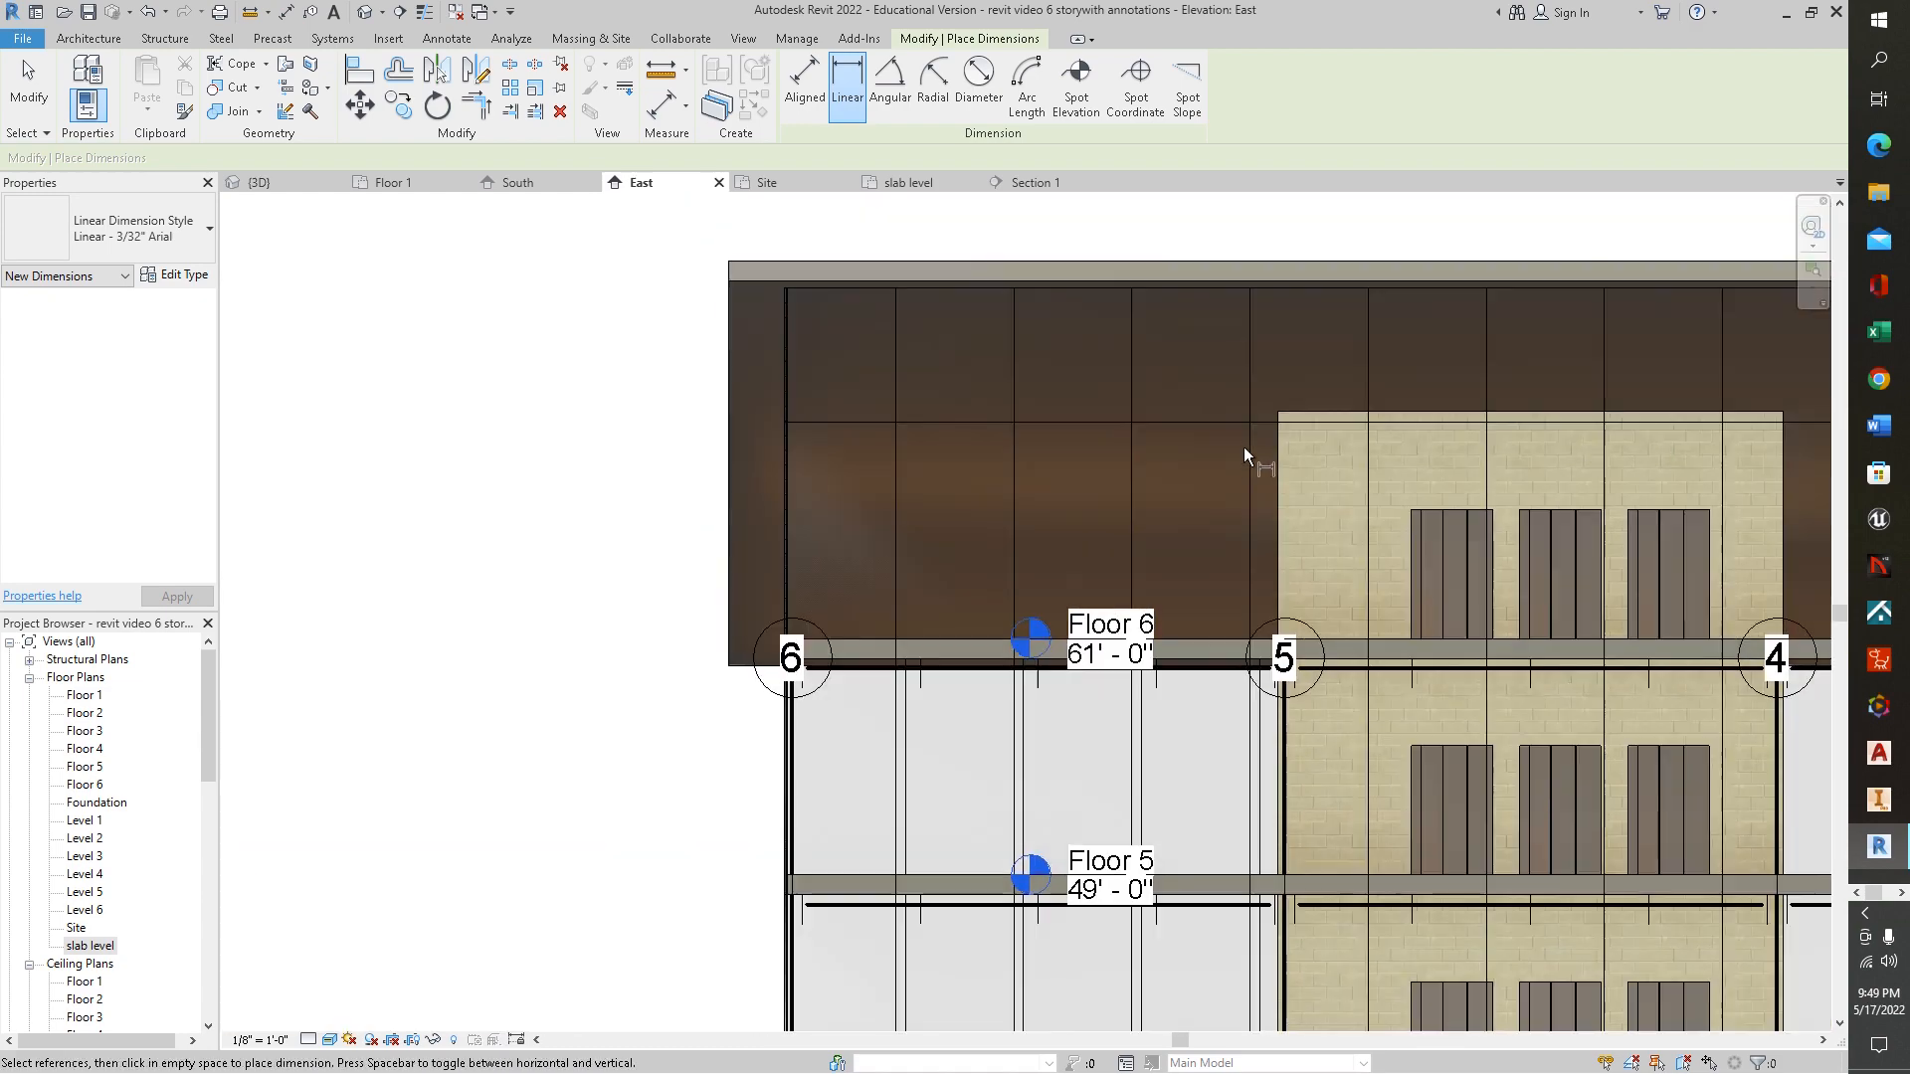
scroll(1230, 438, down, 3)
middle_drag(1293, 432, 1102, 438)
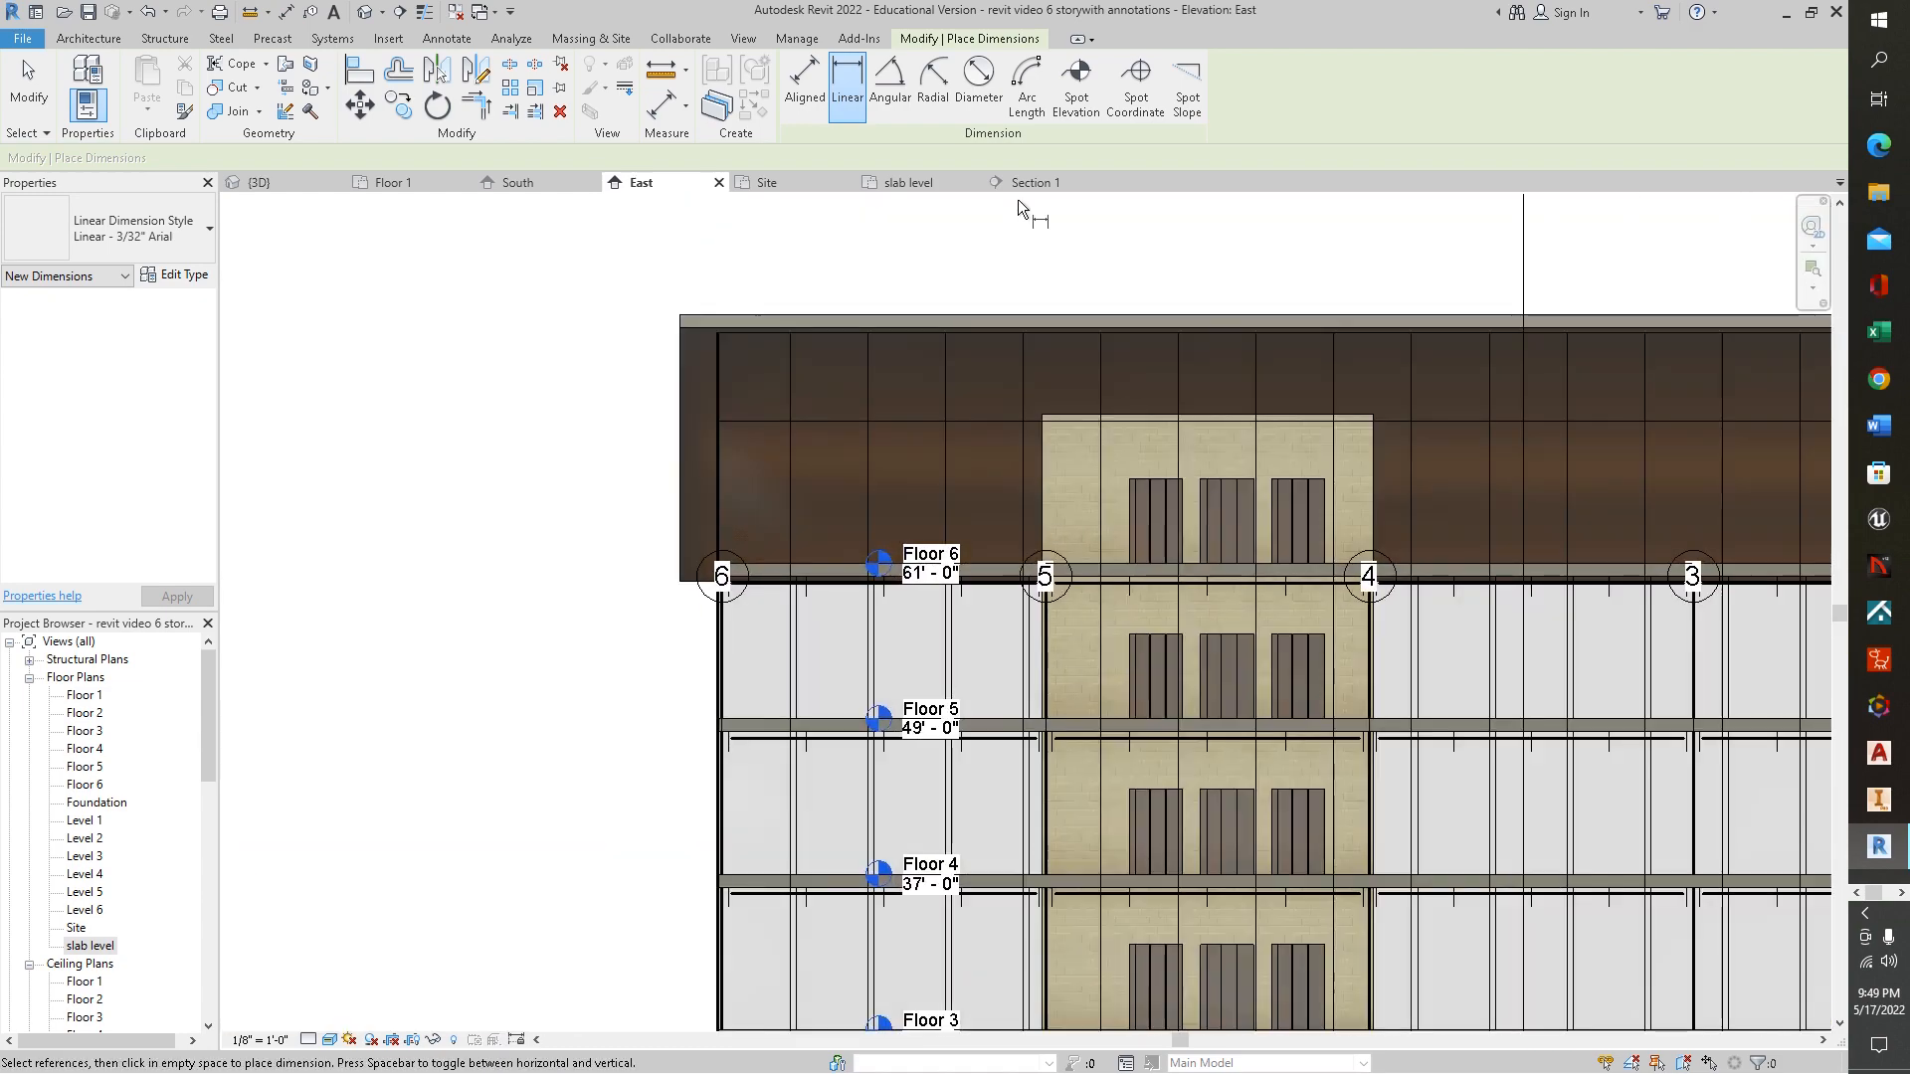
click(1031, 182)
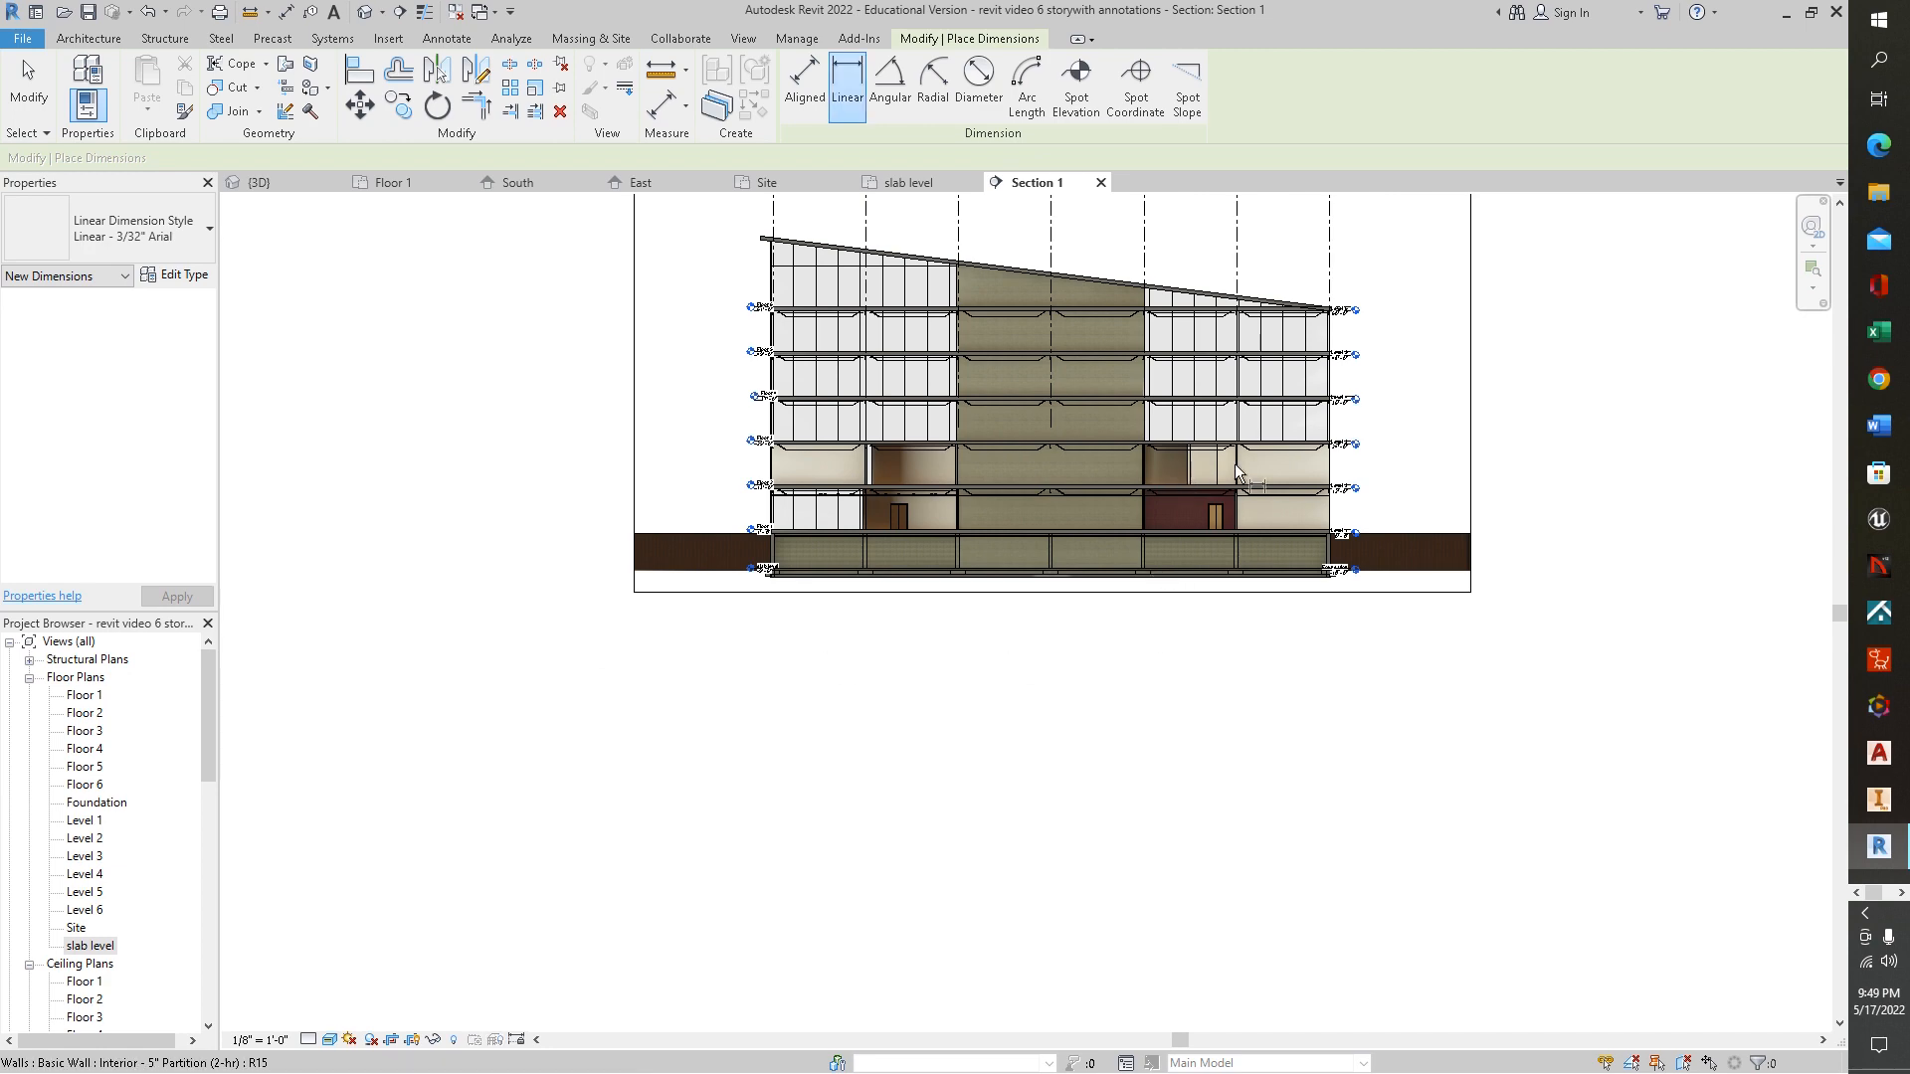
scroll(1377, 380, up, 2)
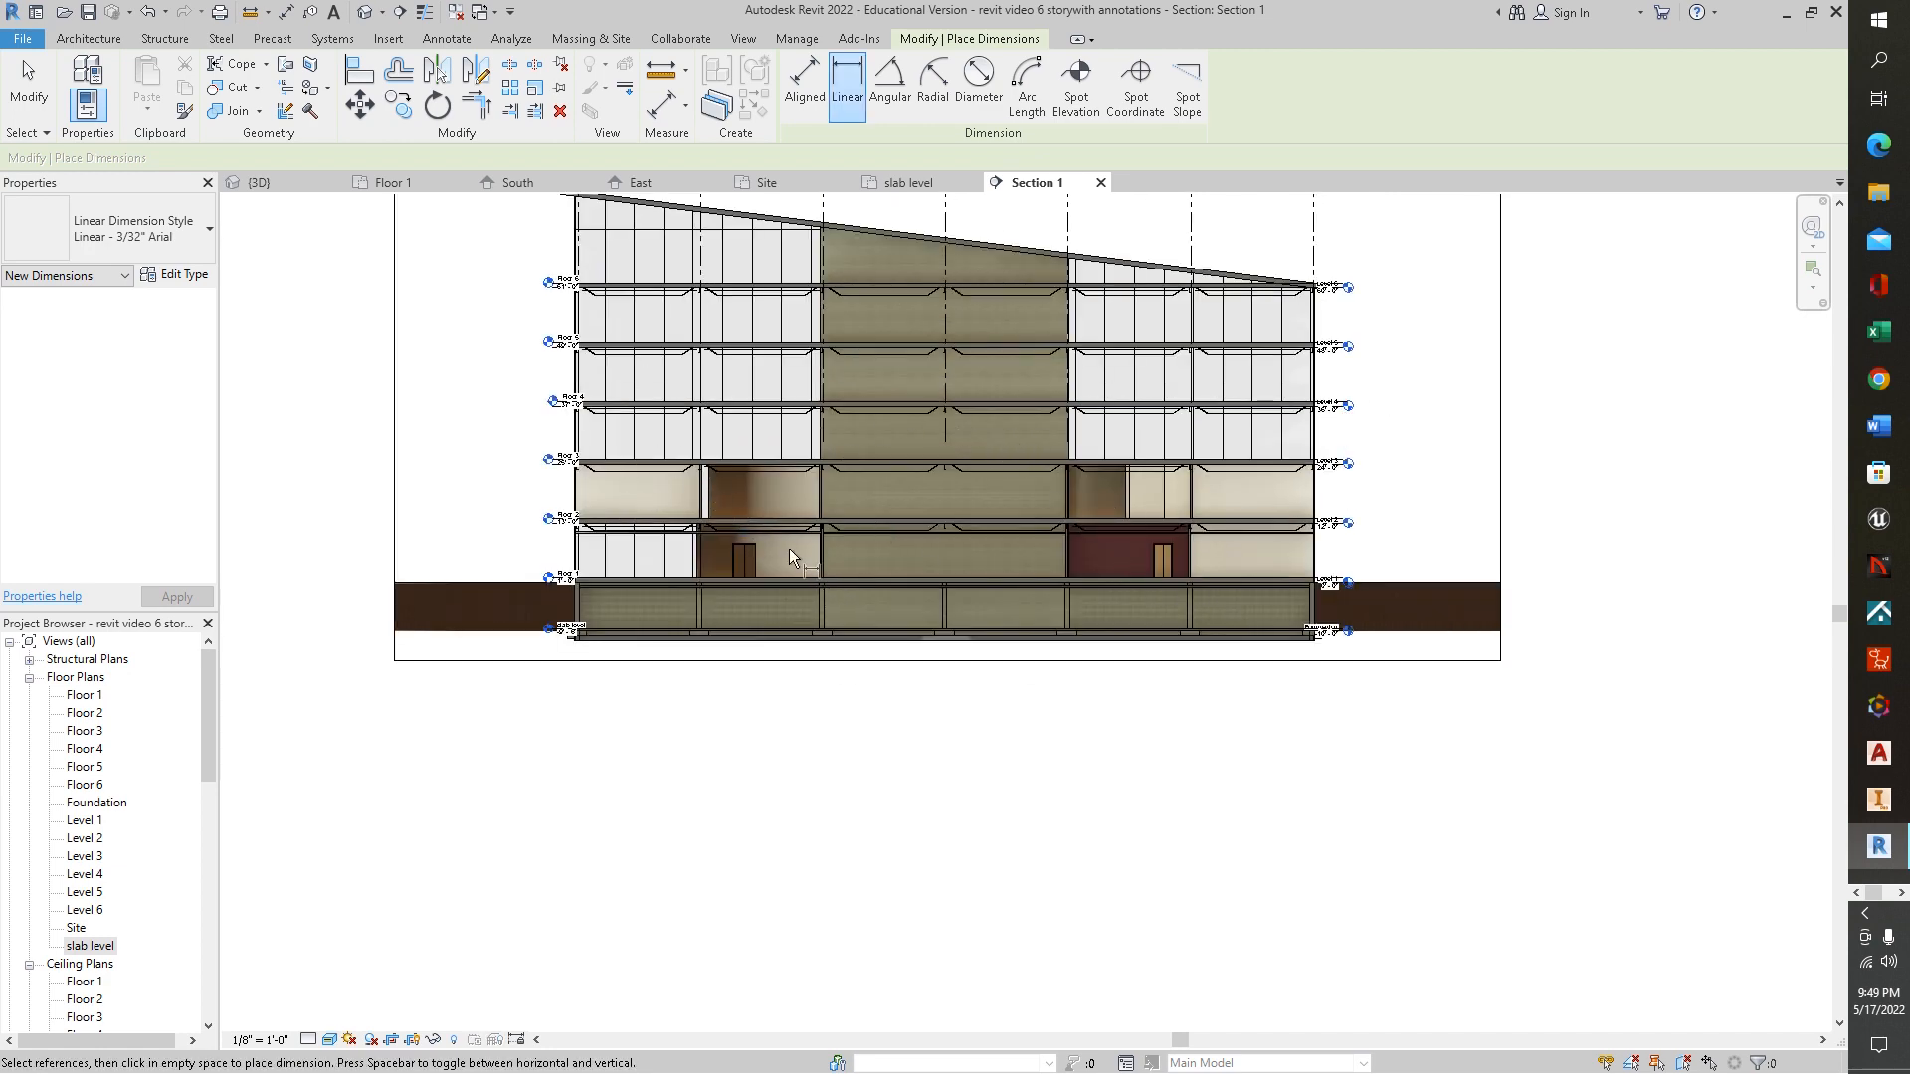
scroll(790, 555, up, 2)
scroll(607, 714, up, 1)
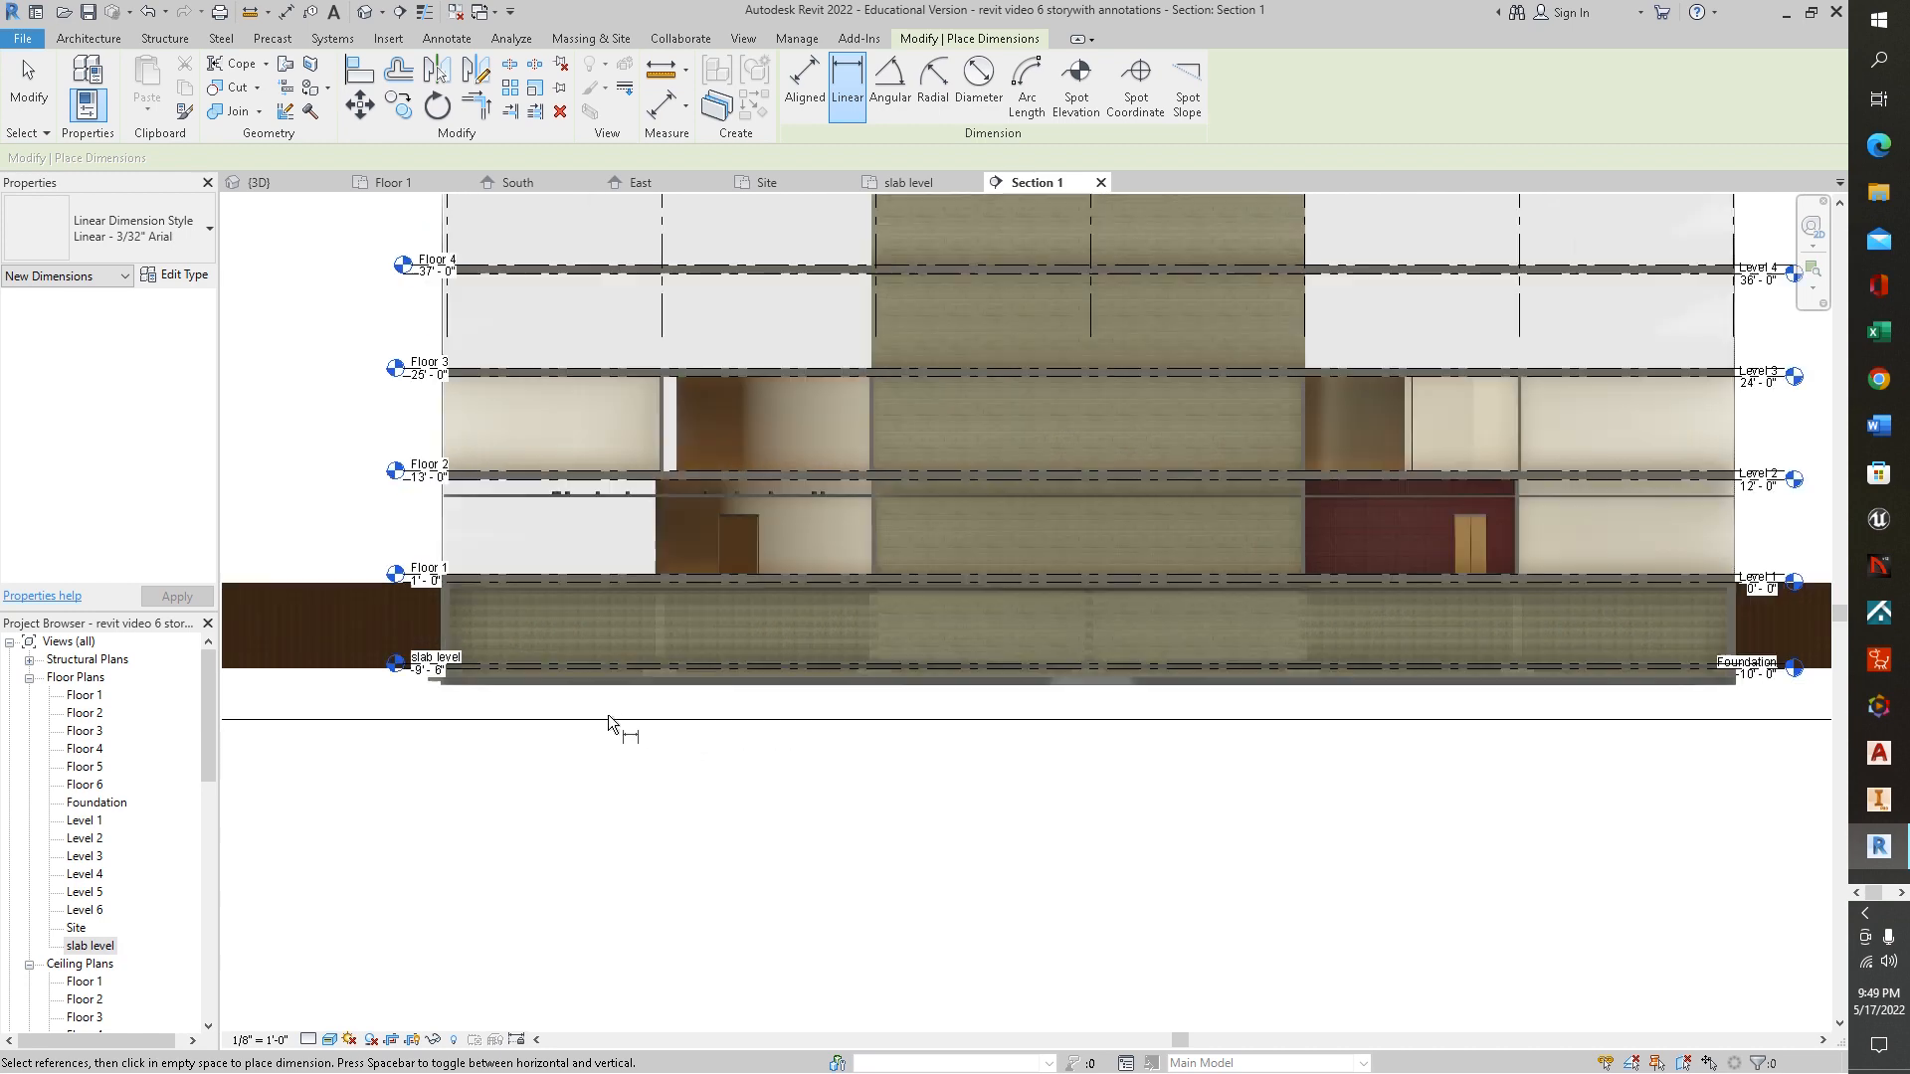
scroll(607, 714, up, 3)
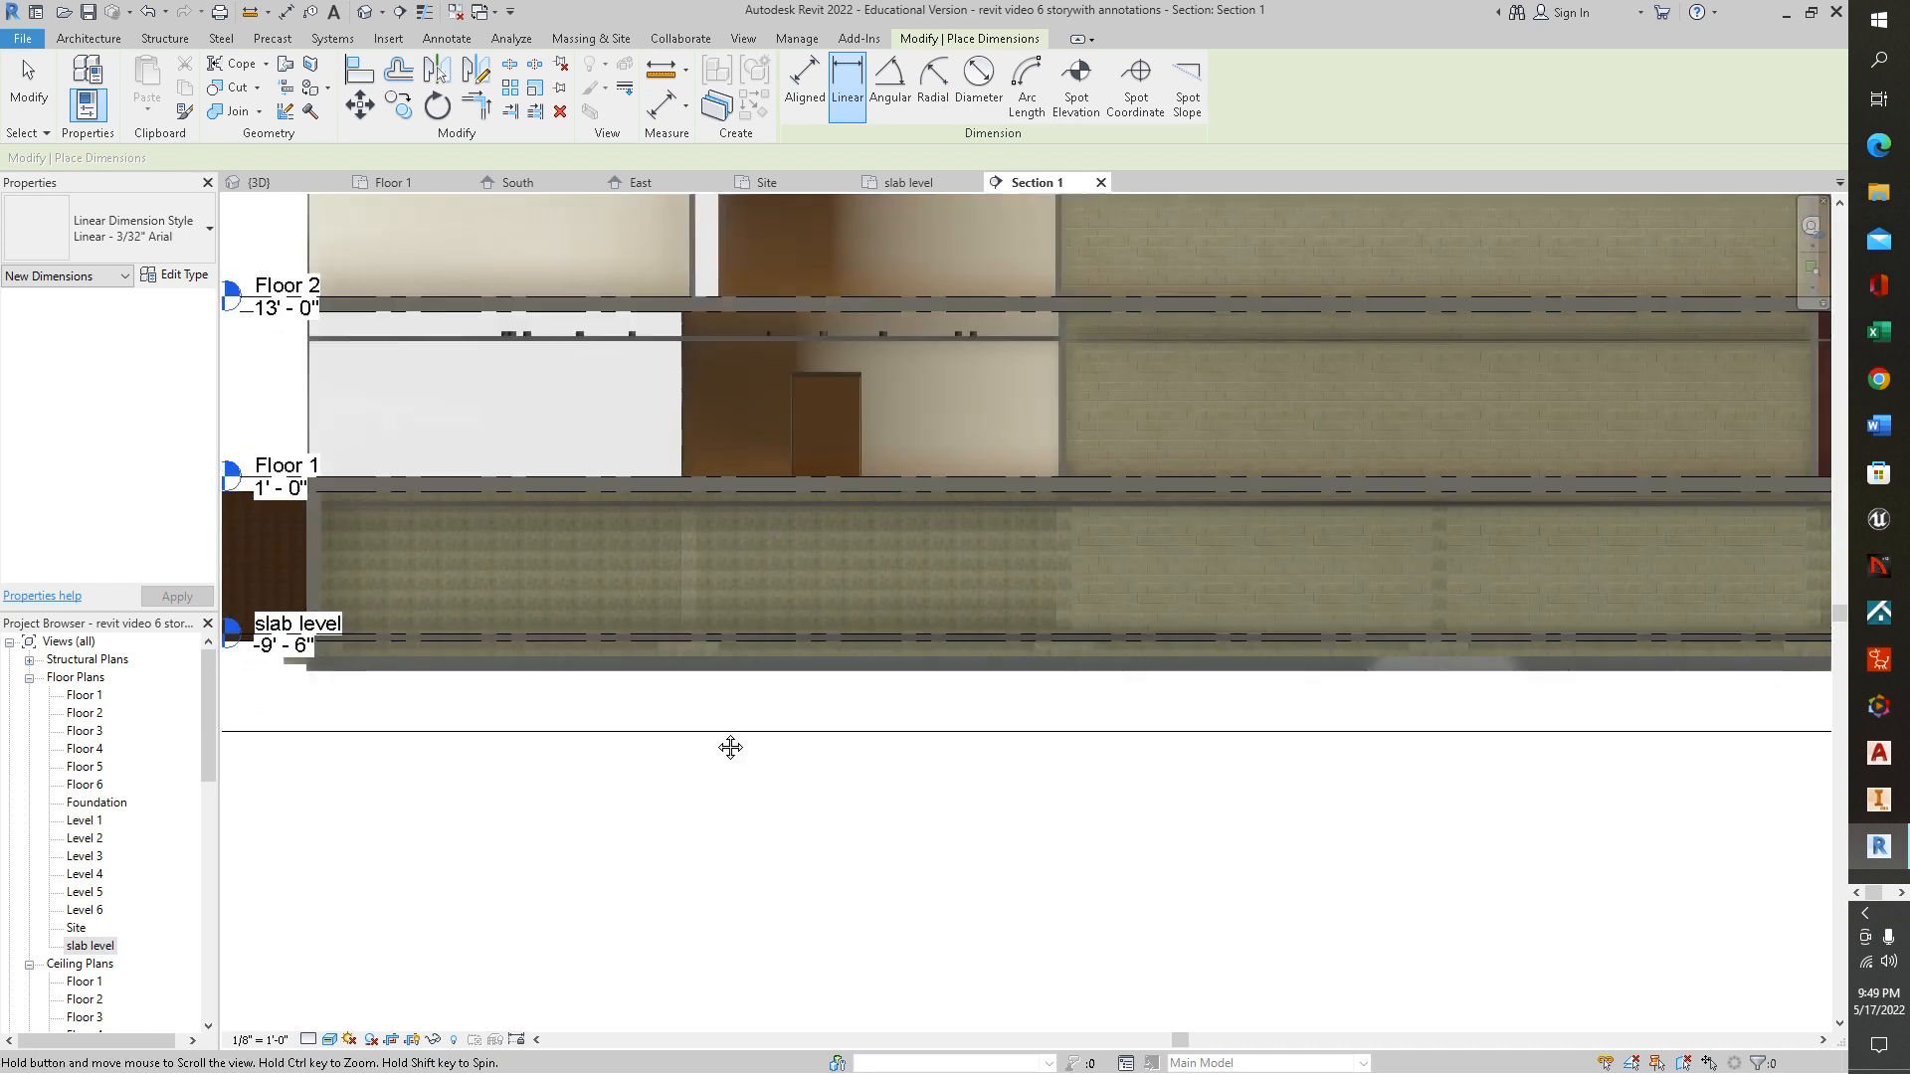
middle_drag(730, 747, 916, 754)
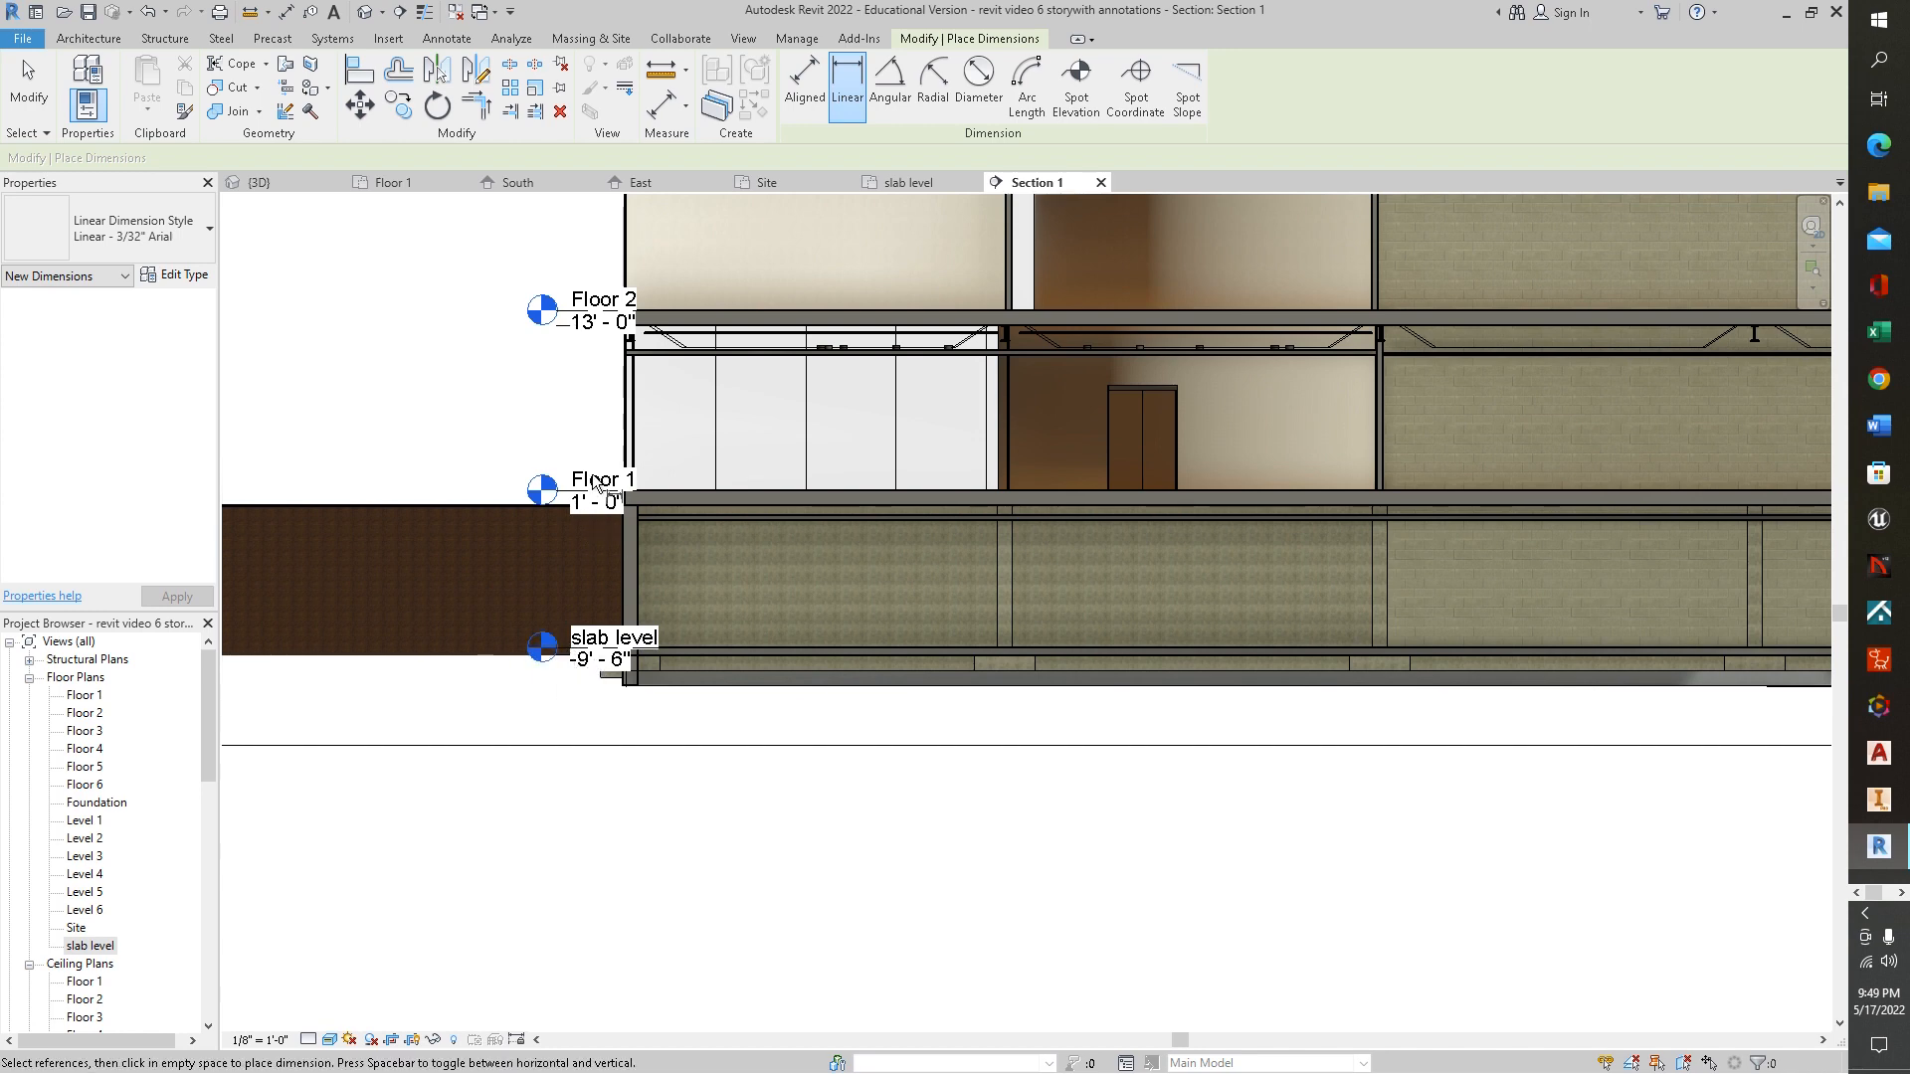
middle_drag(1463, 759, 15, 716)
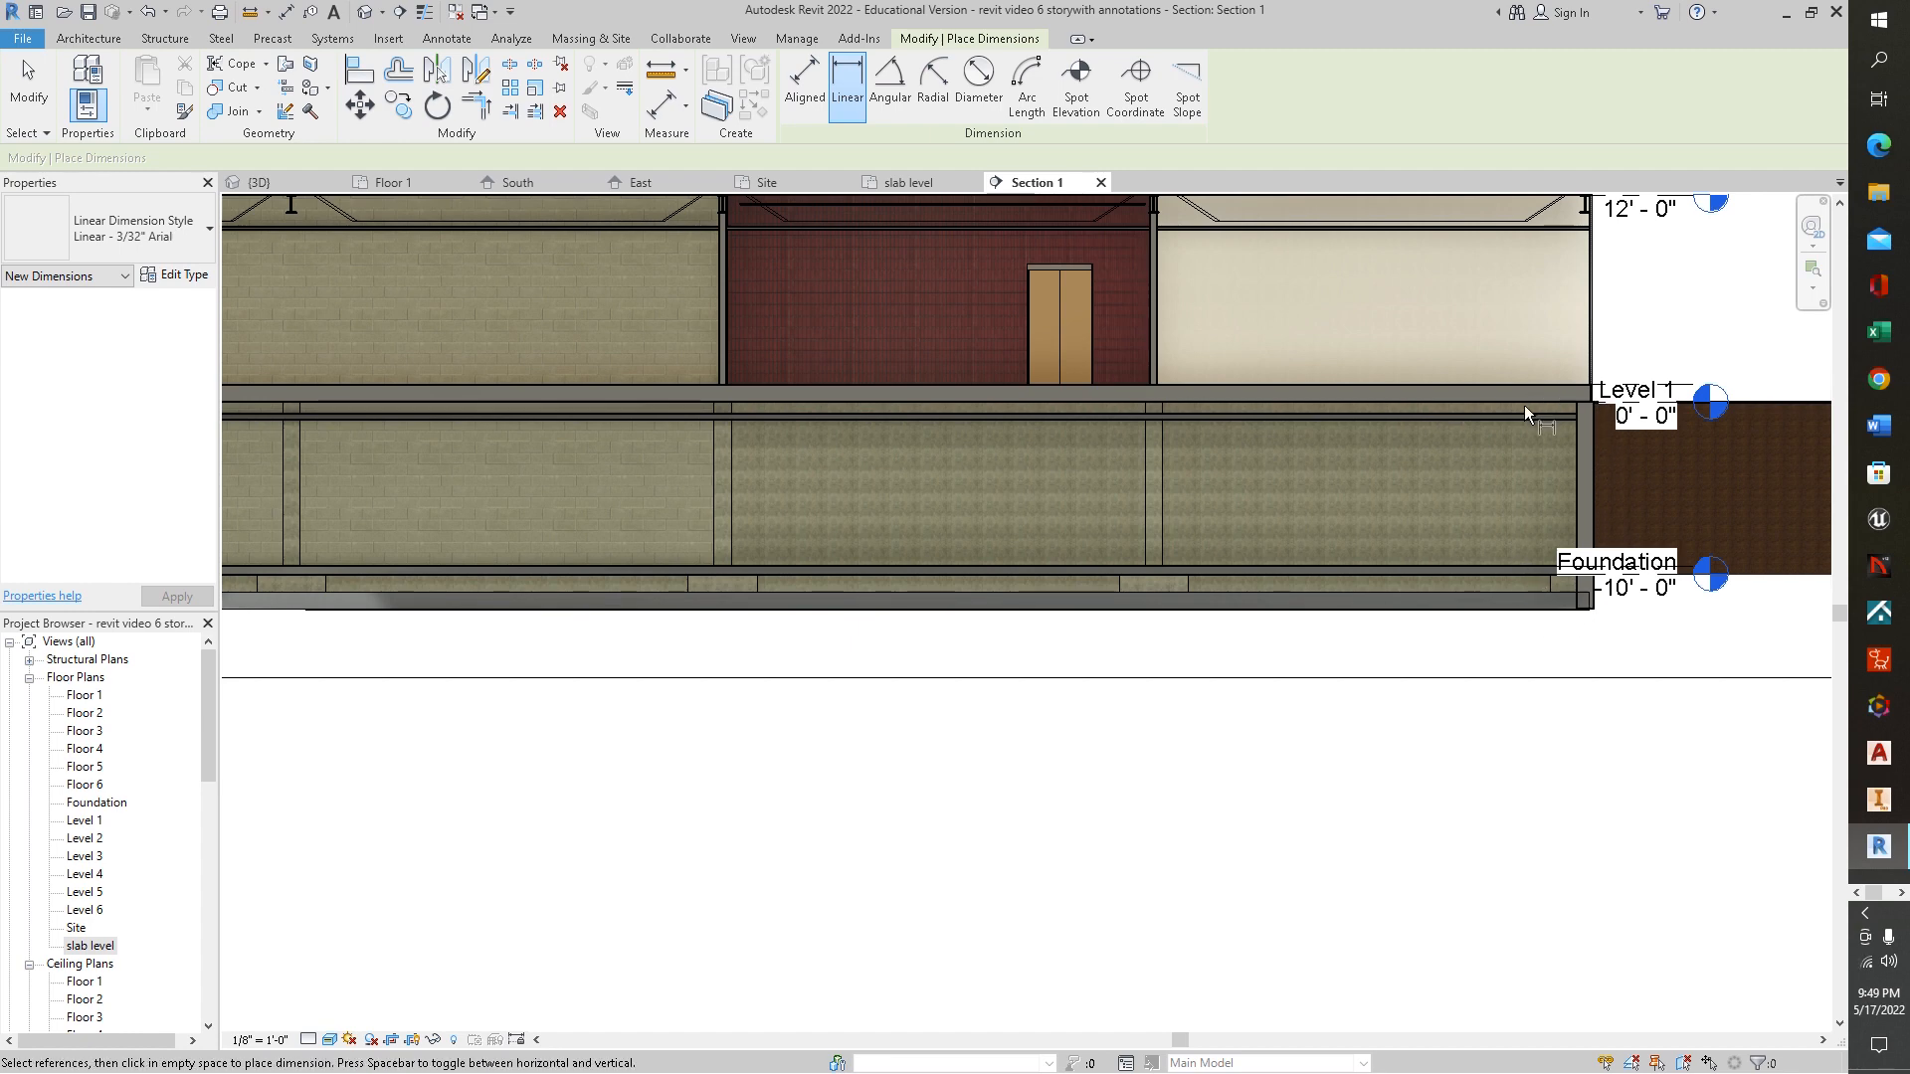
scroll(1301, 669, down, 1)
scroll(548, 393, up, 1)
middle_drag(597, 477, 1350, 553)
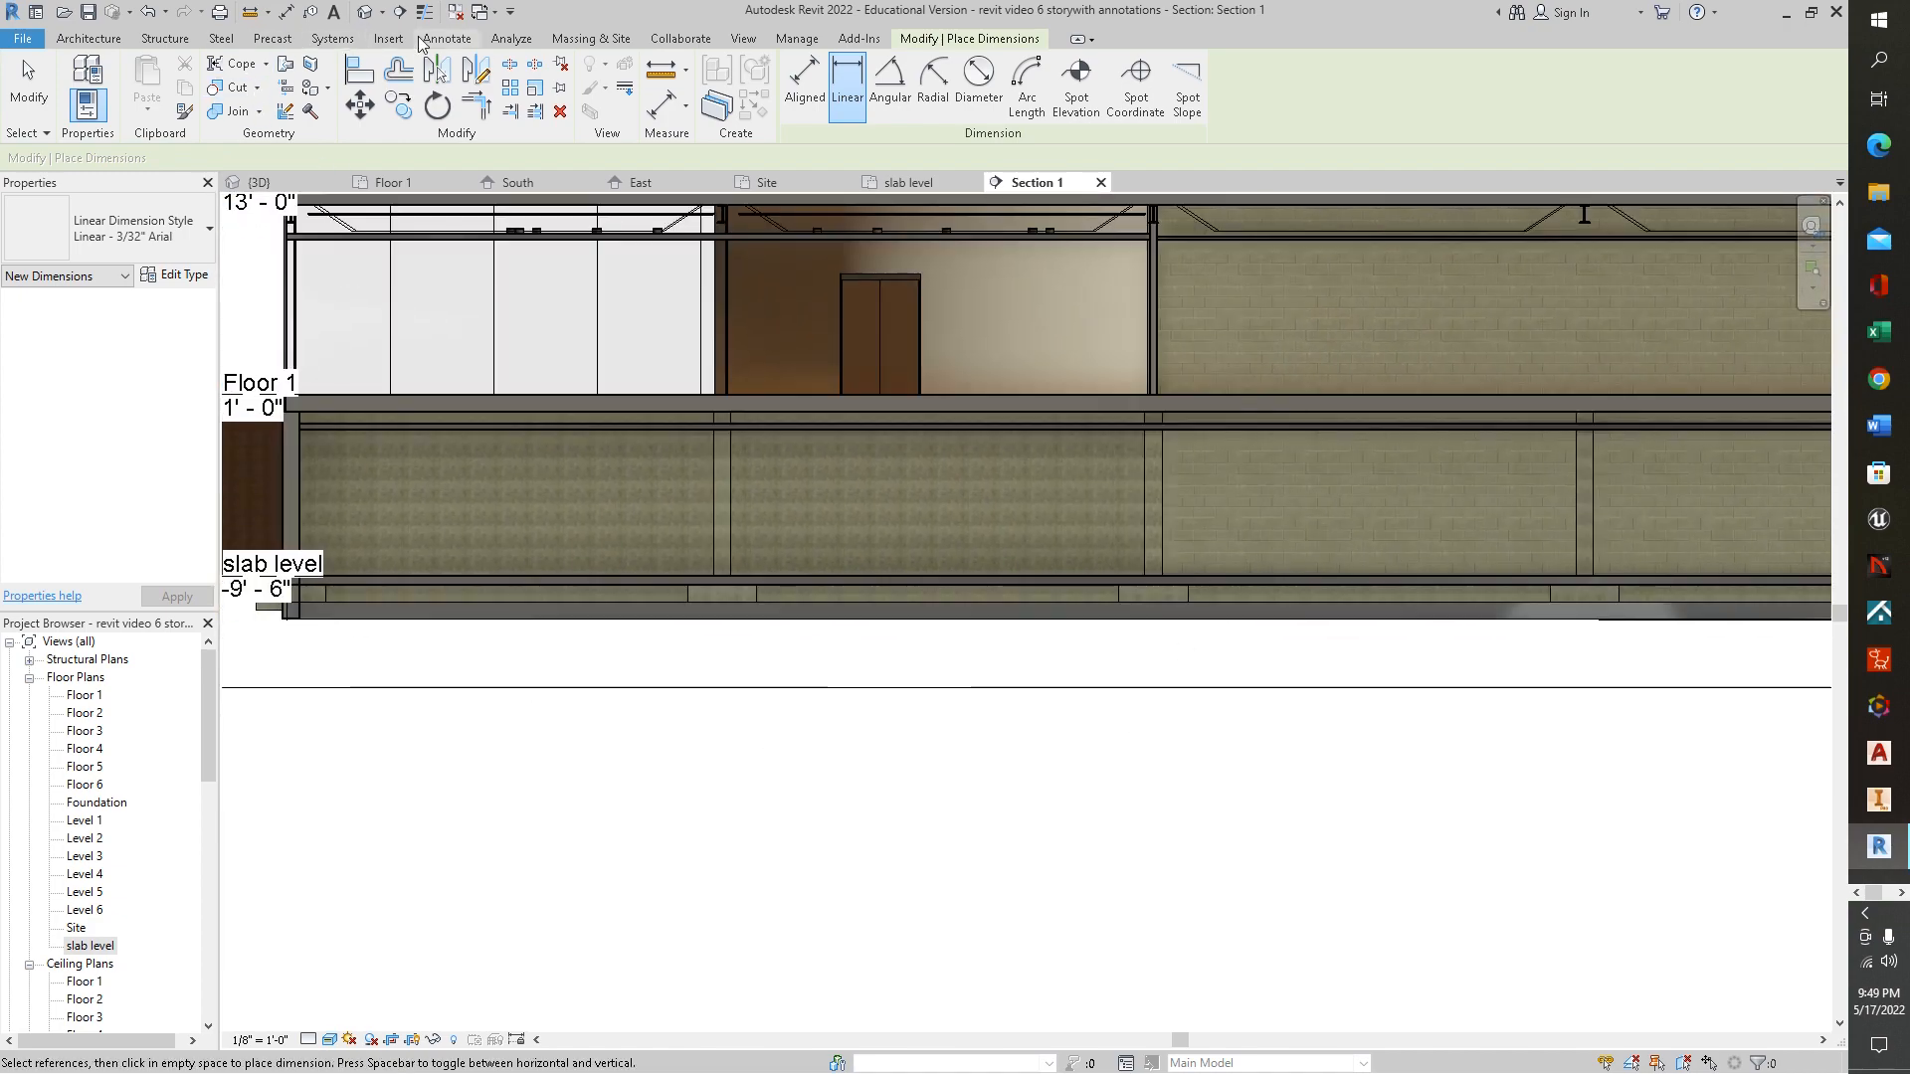
Step: Place an aligned dimension string outside the basement wall, from the foundation pad underside through footing top and basement ceiling to the top of Floor 1
click(445, 38)
click(81, 84)
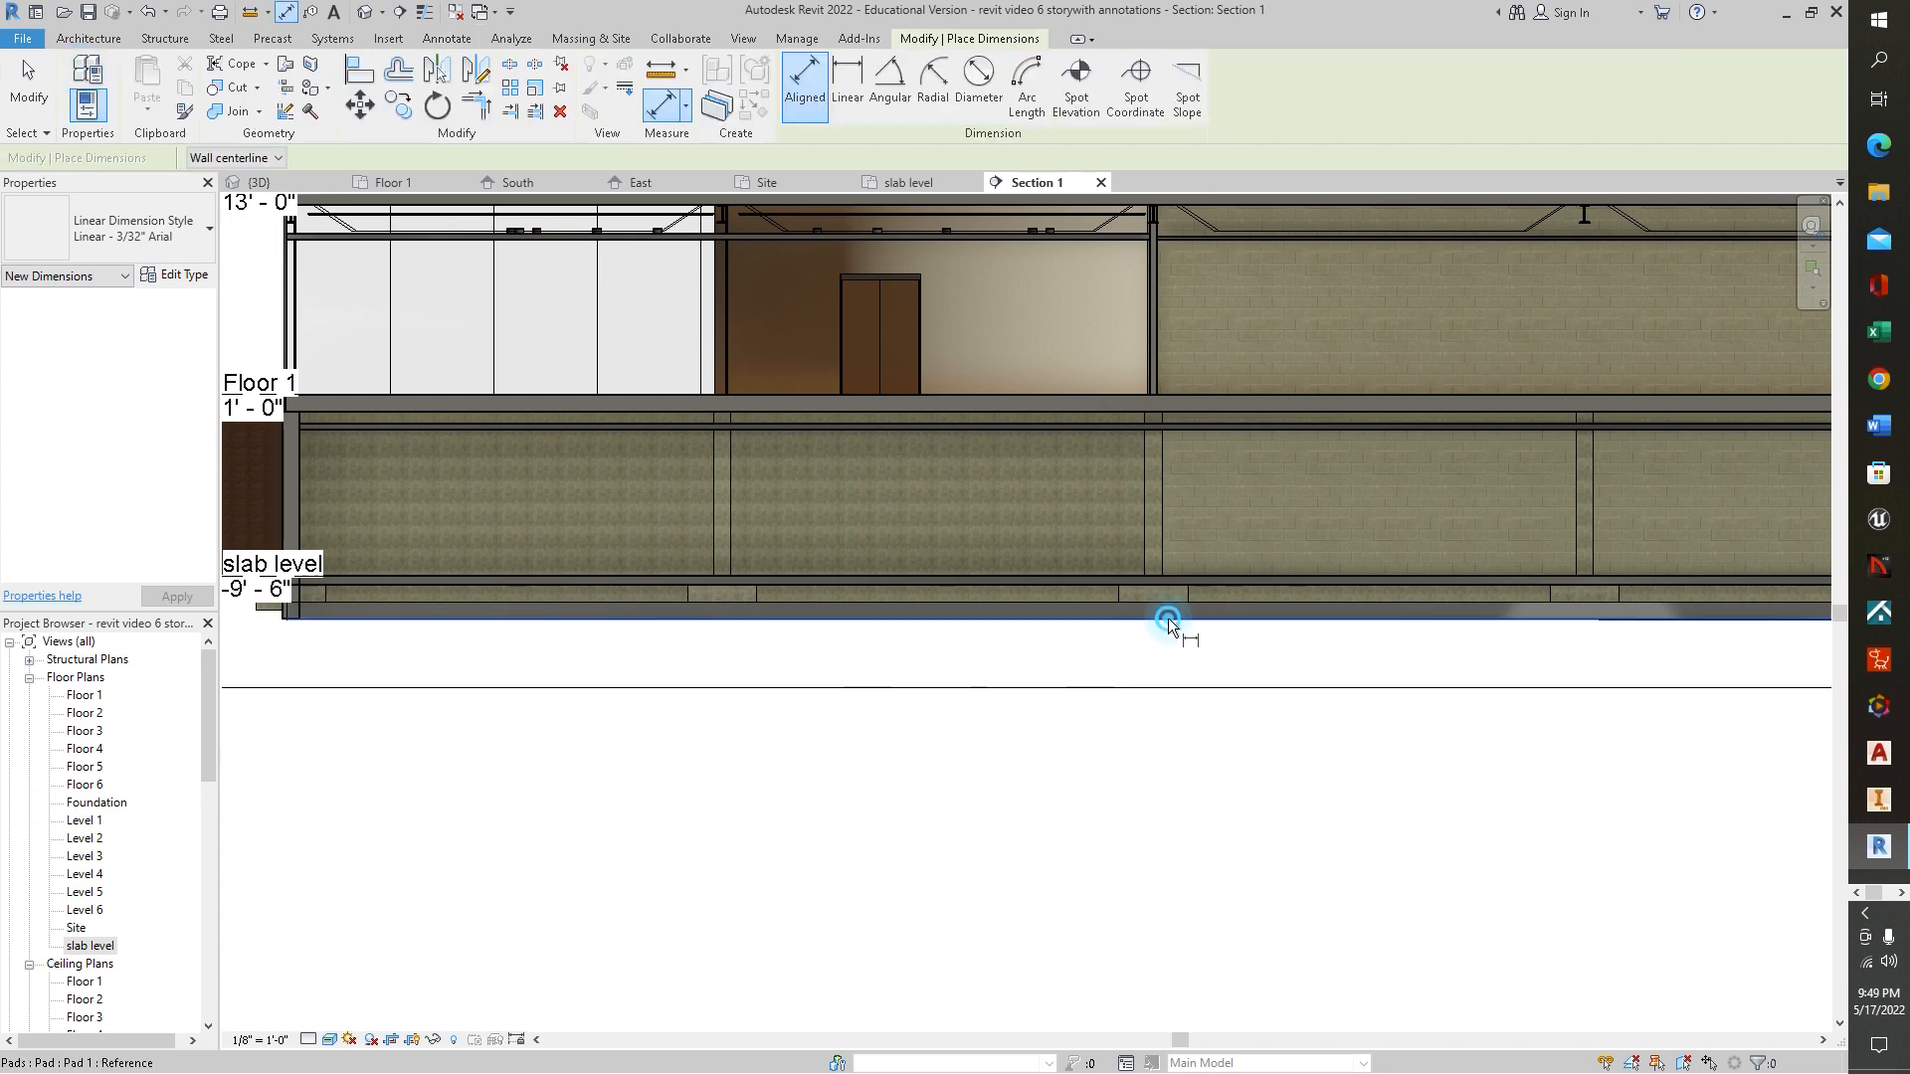
scroll(1167, 607, up, 1)
scroll(1174, 618, up, 1)
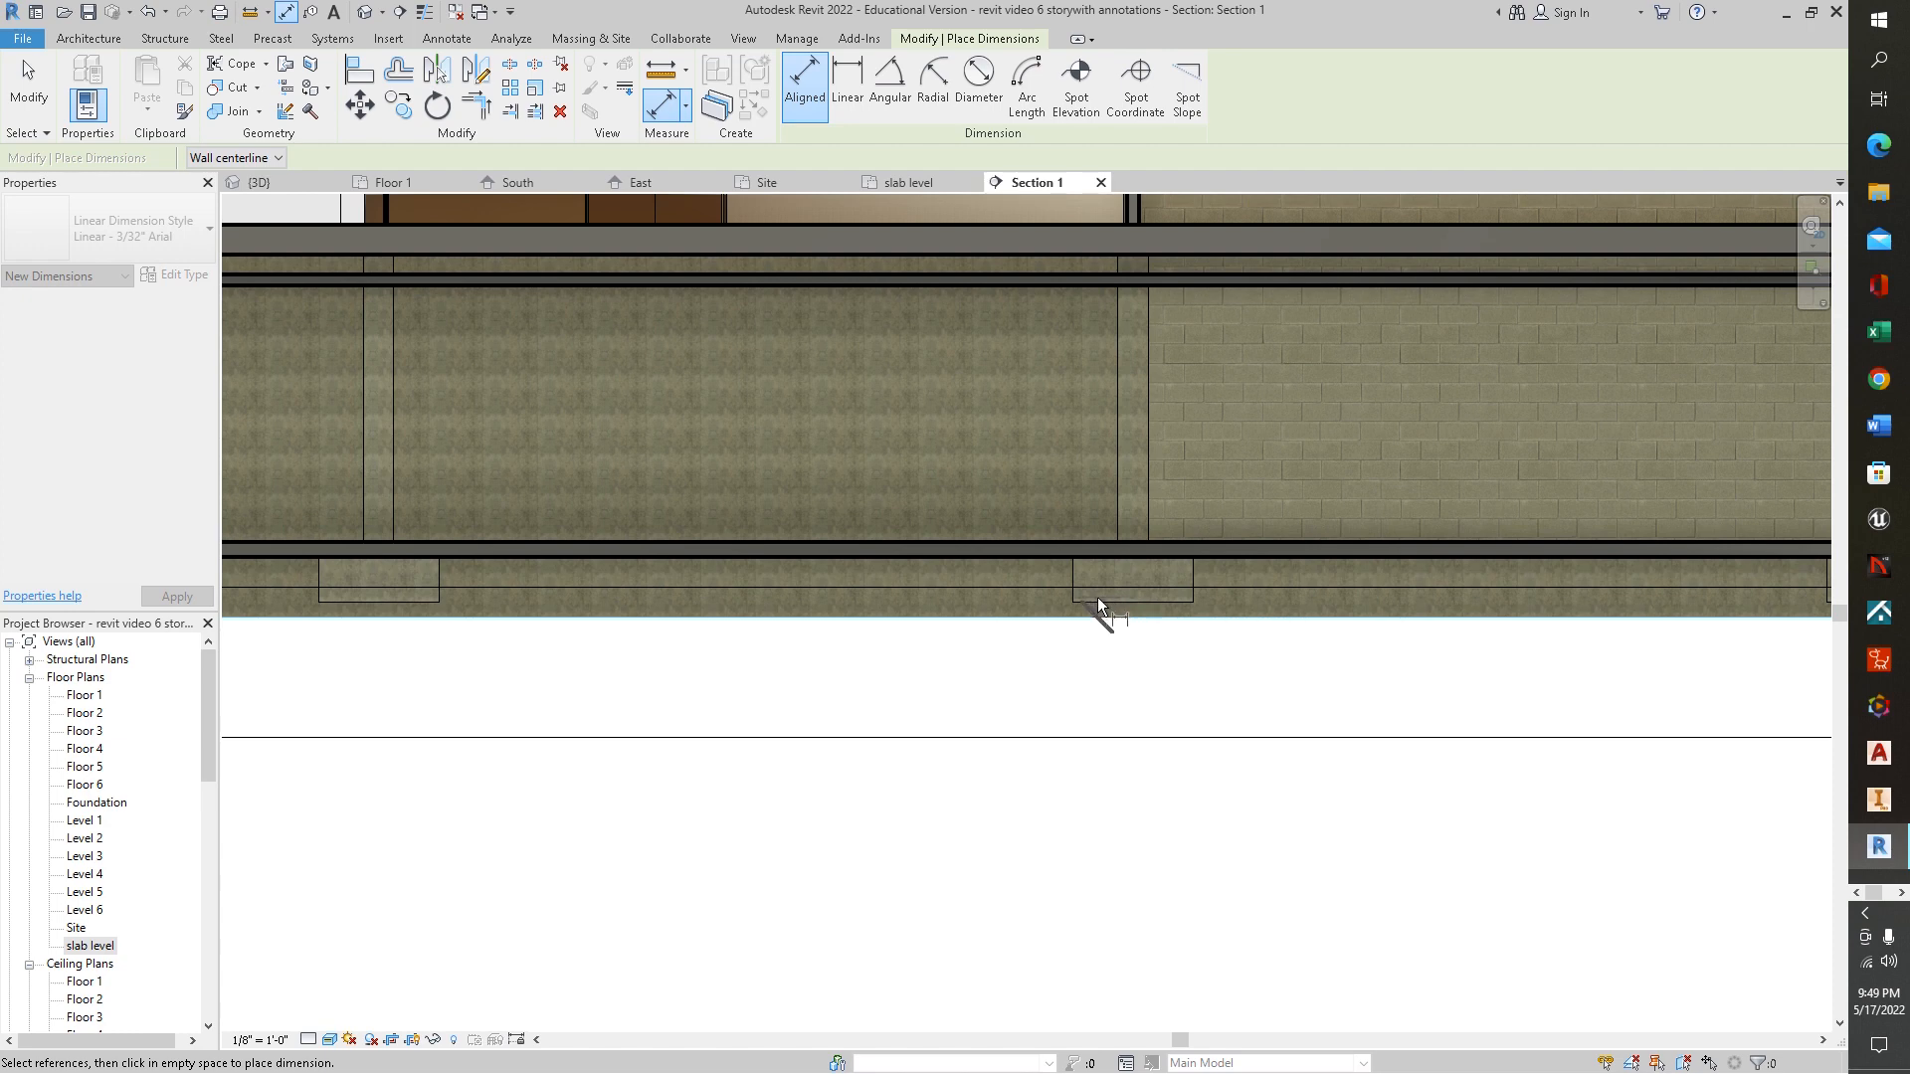
click(1060, 587)
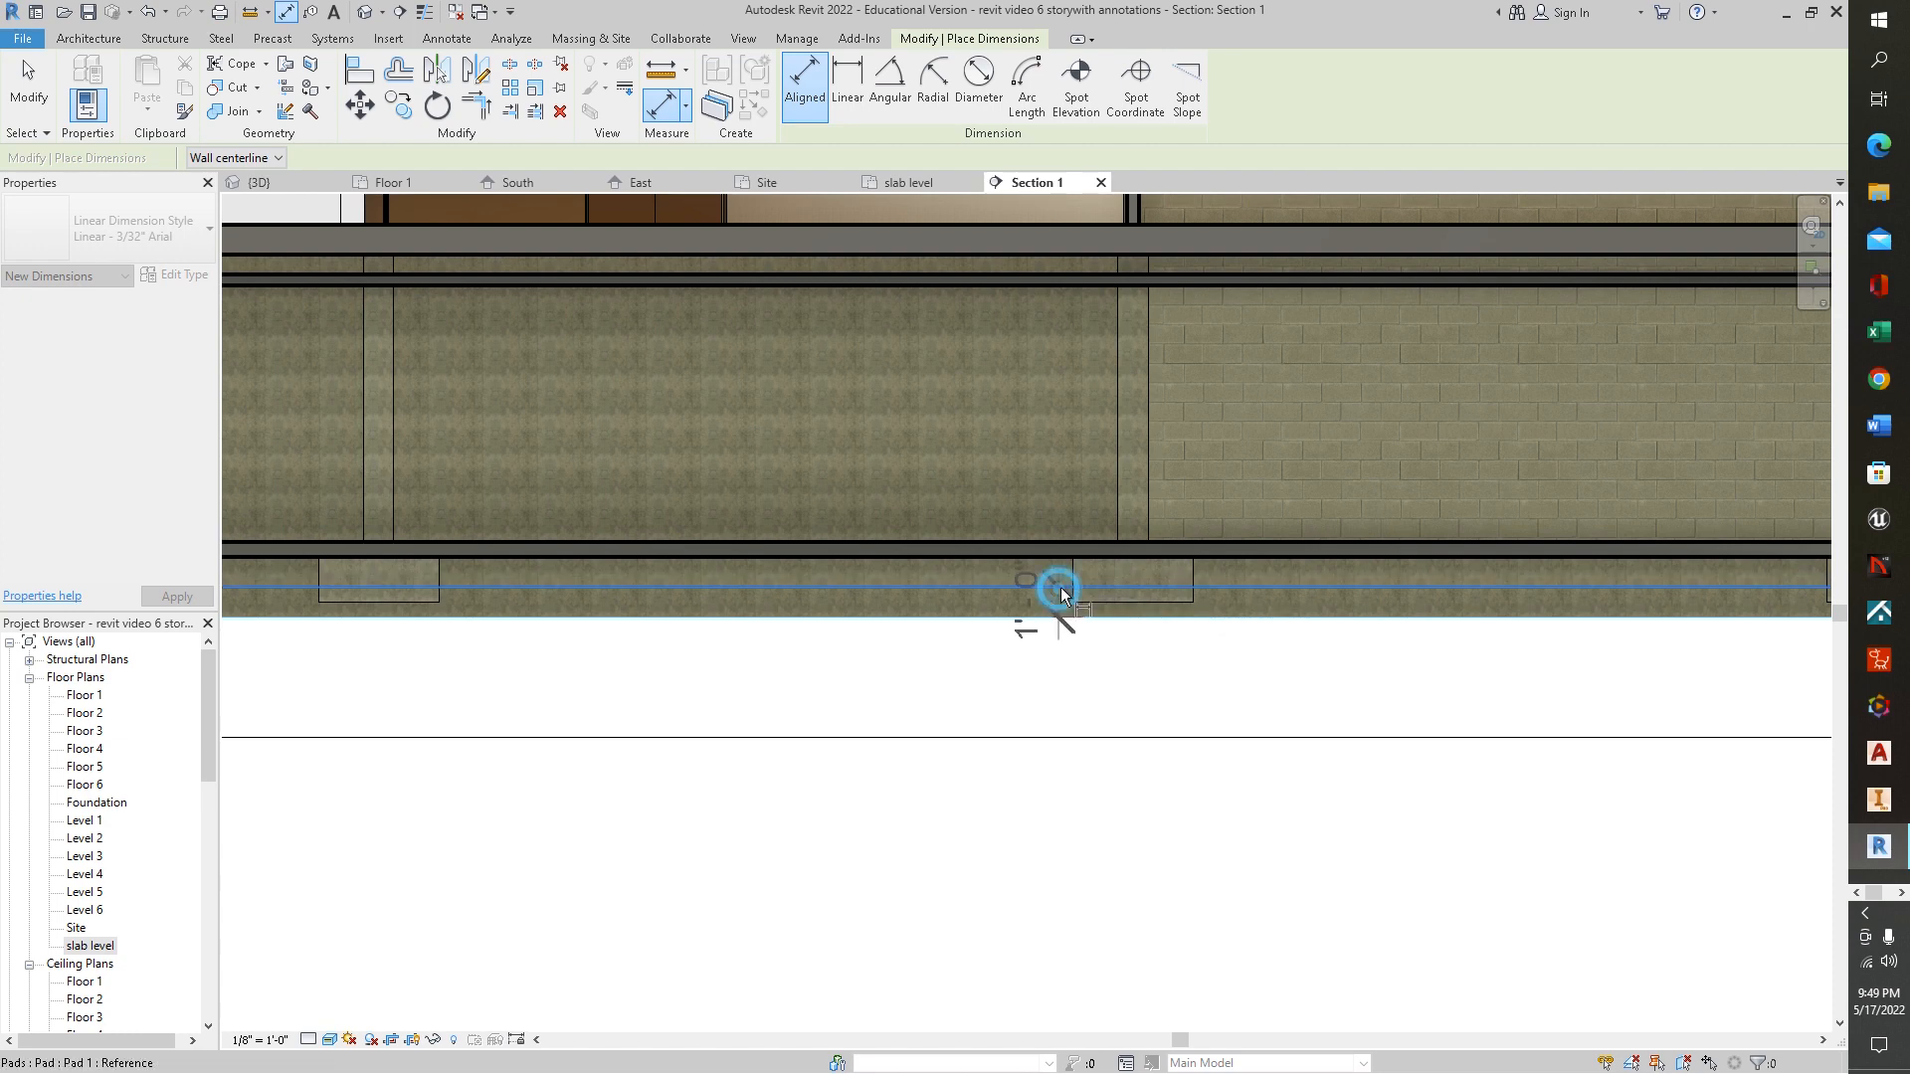
click(1090, 557)
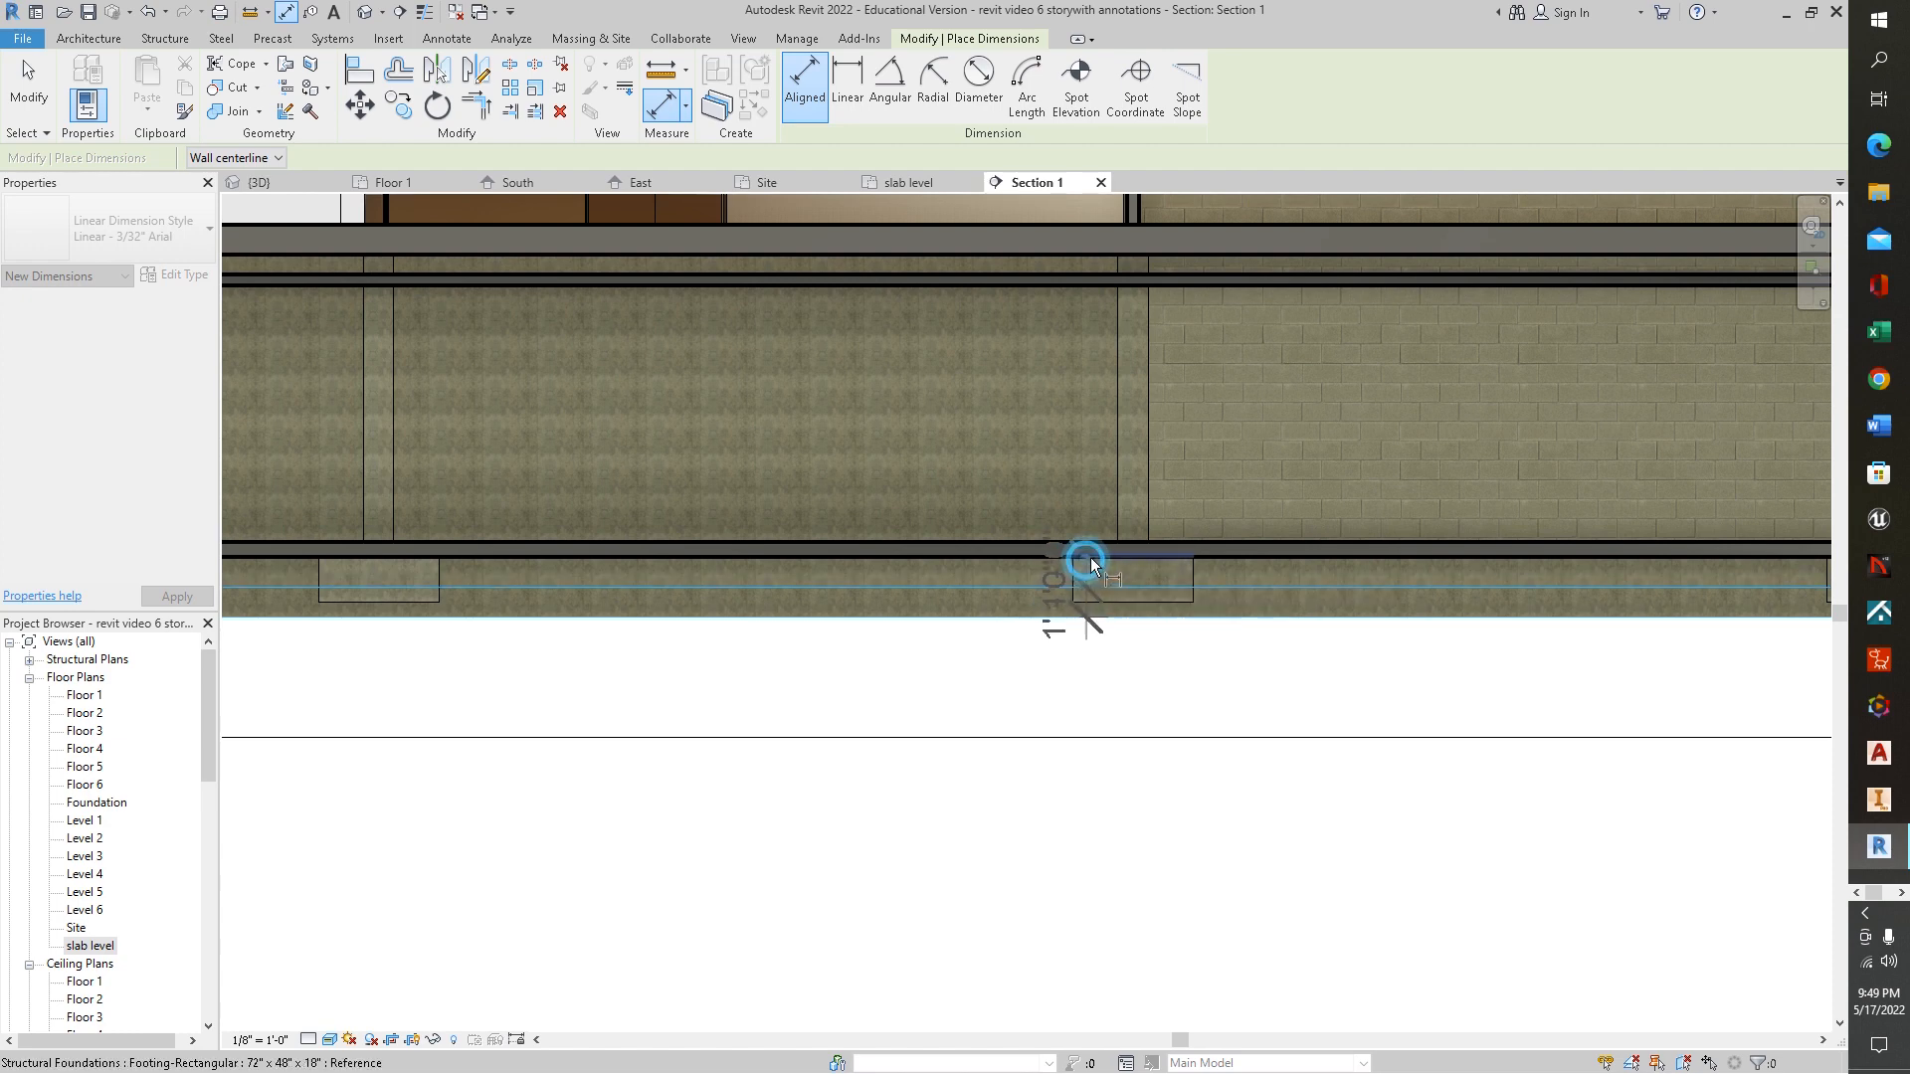
click(1116, 290)
click(1119, 255)
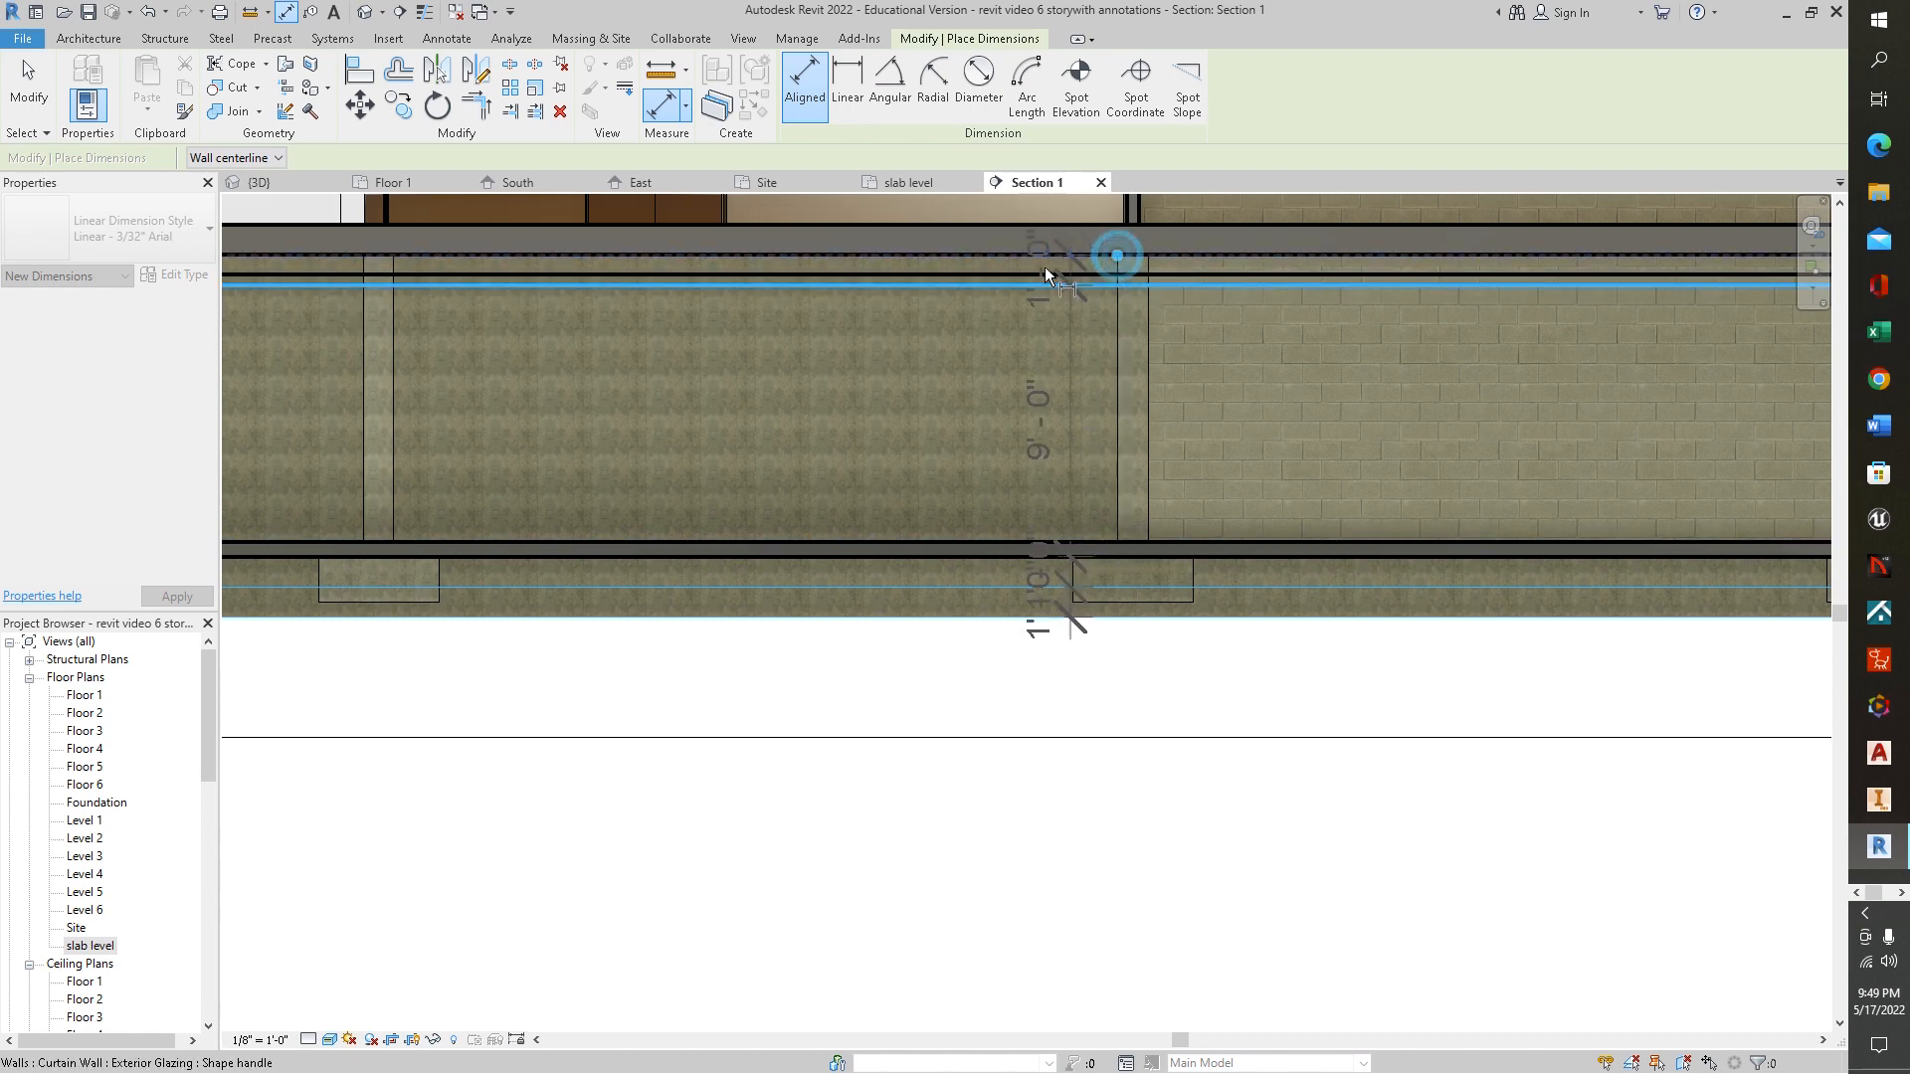
click(1119, 223)
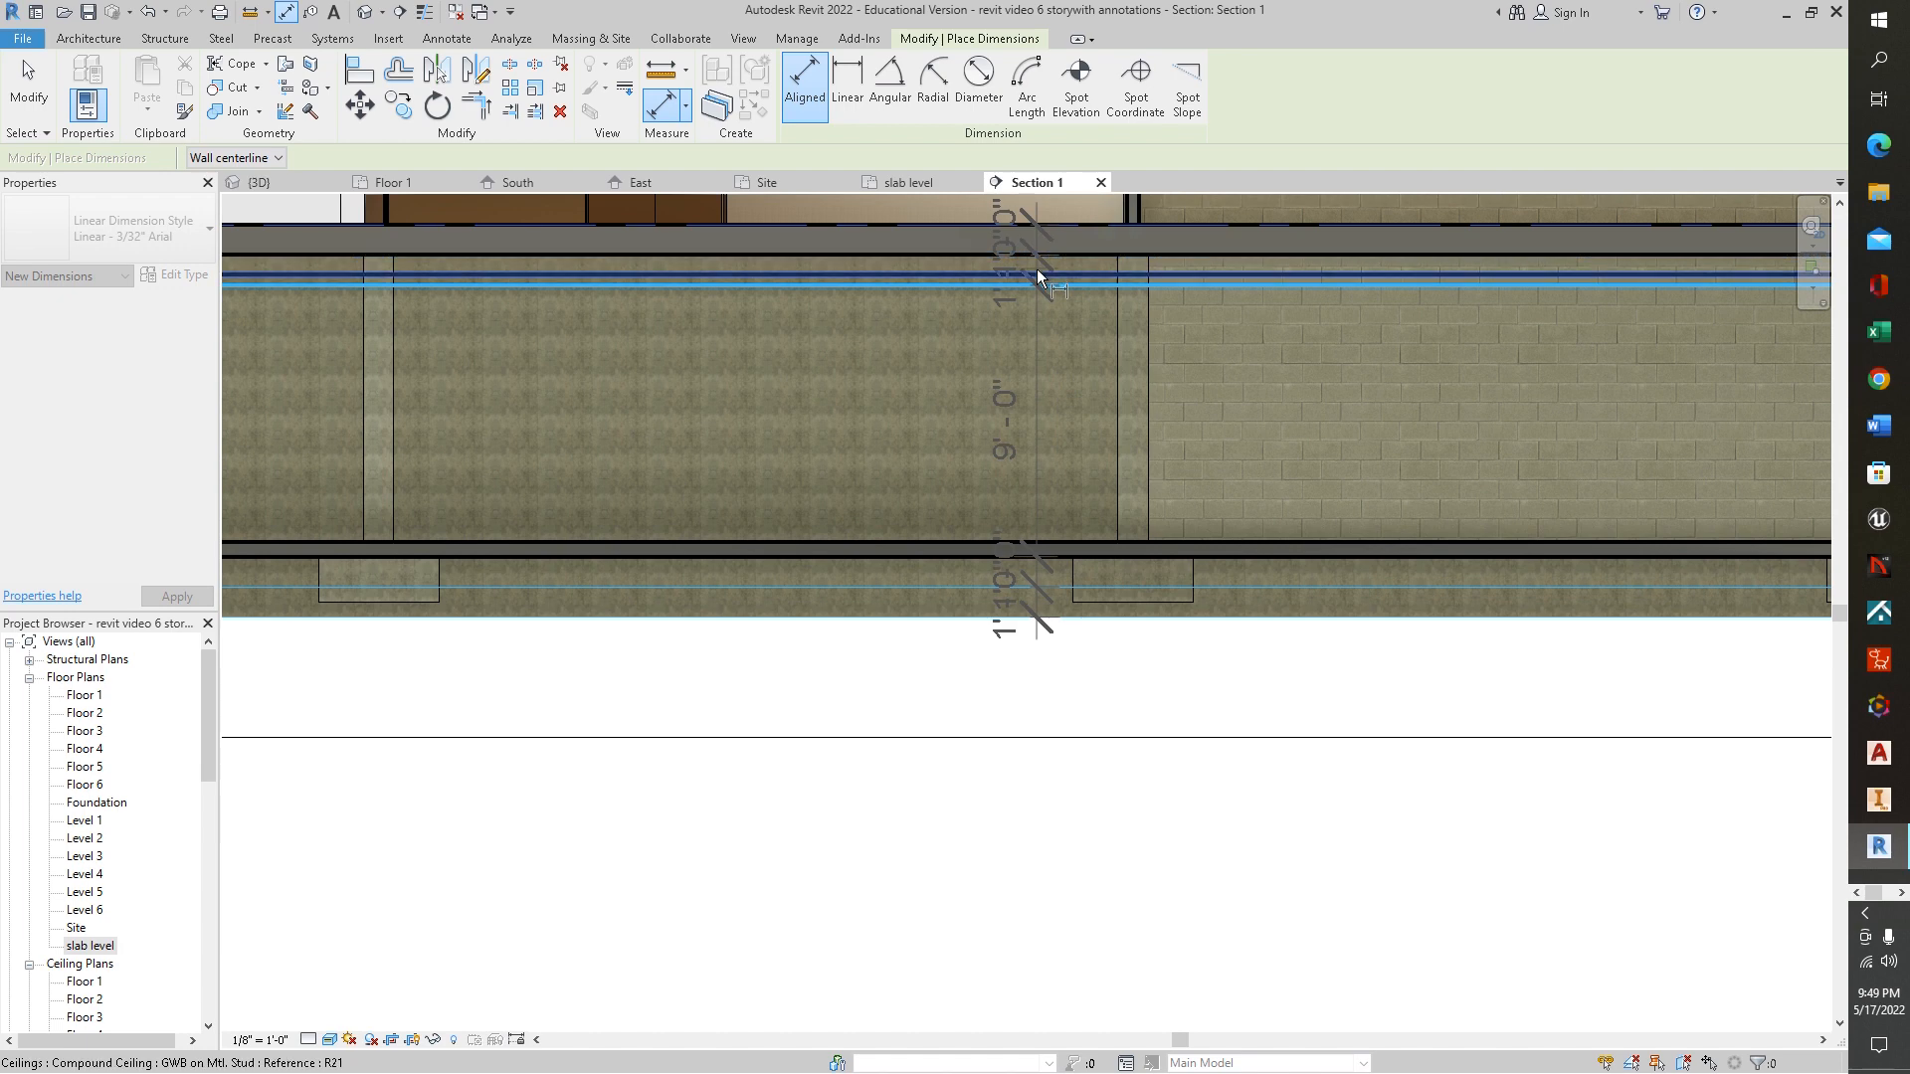
middle_drag(731, 364, 1251, 609)
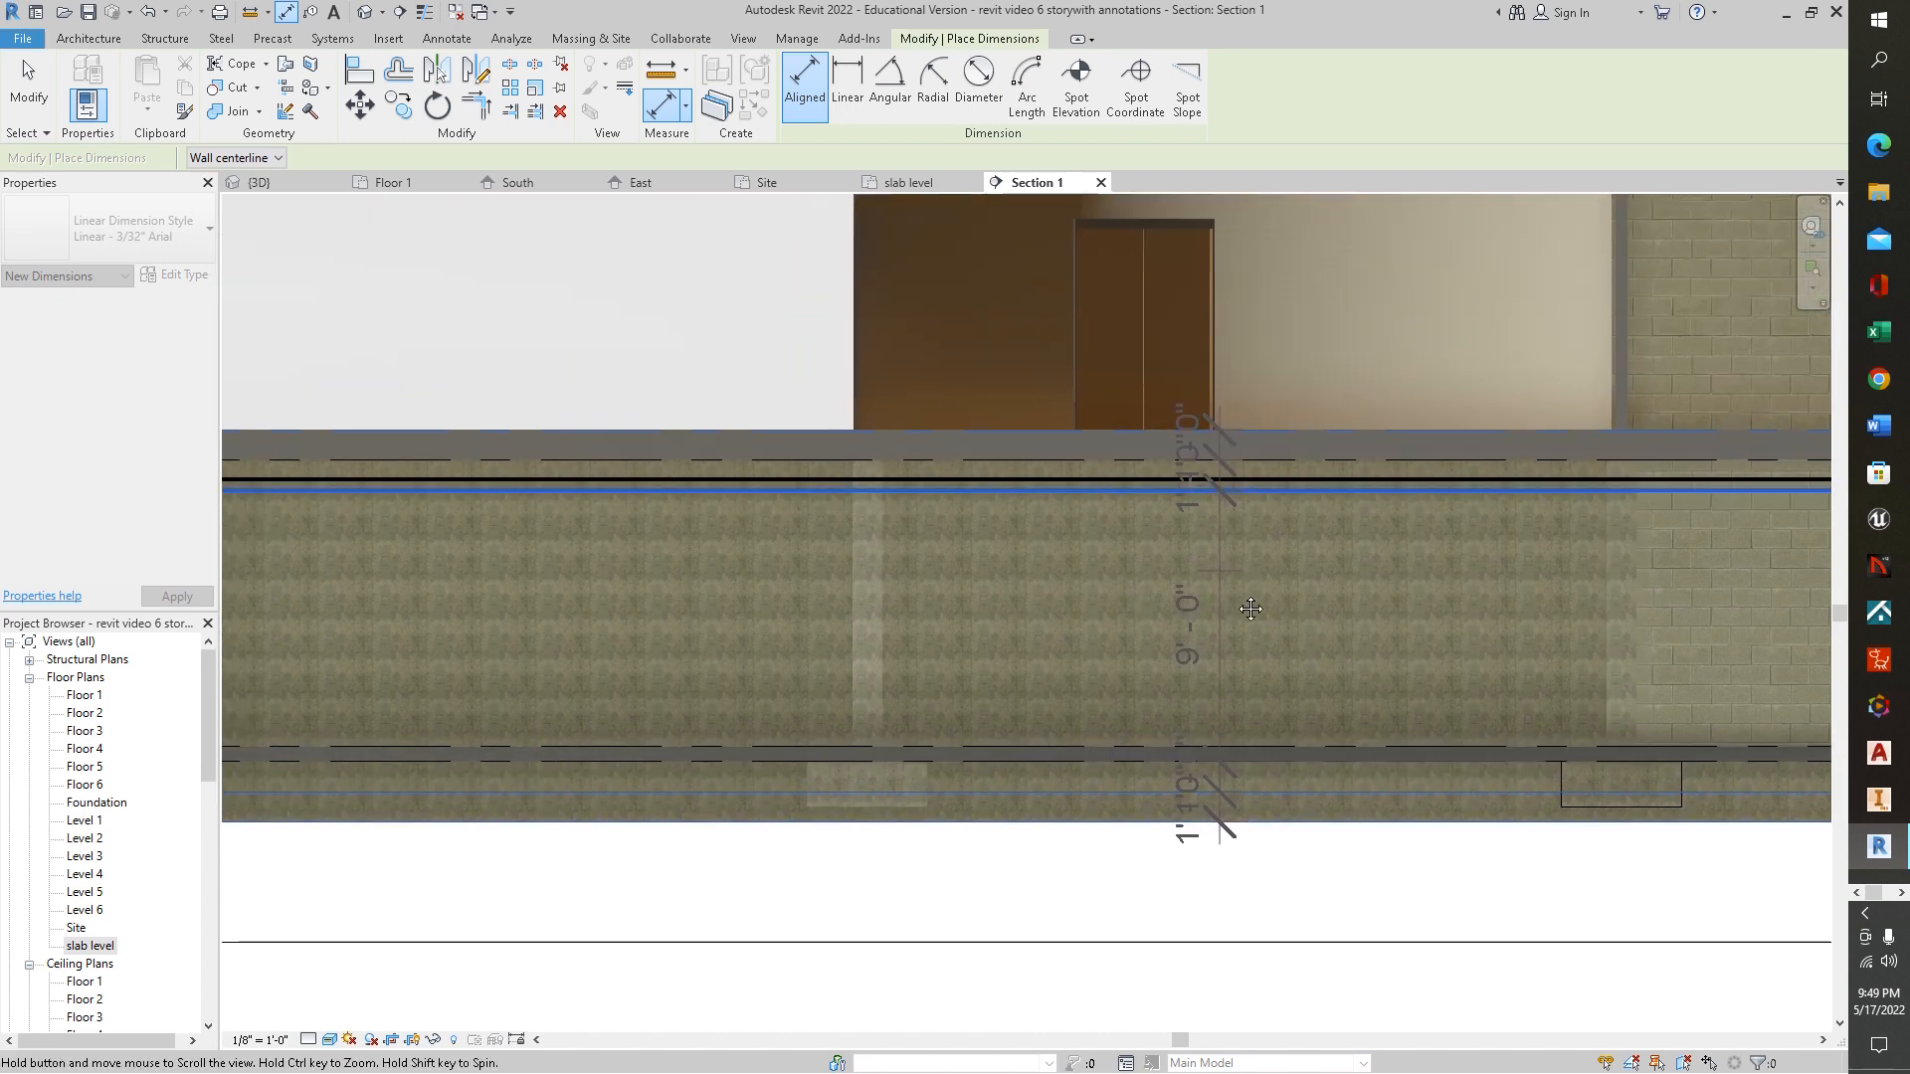
mouse_move(1094, 567)
middle_down()
mouse_move(830, 625)
mouse_move(1105, 590)
middle_up()
middle_drag(564, 611, 1366, 555)
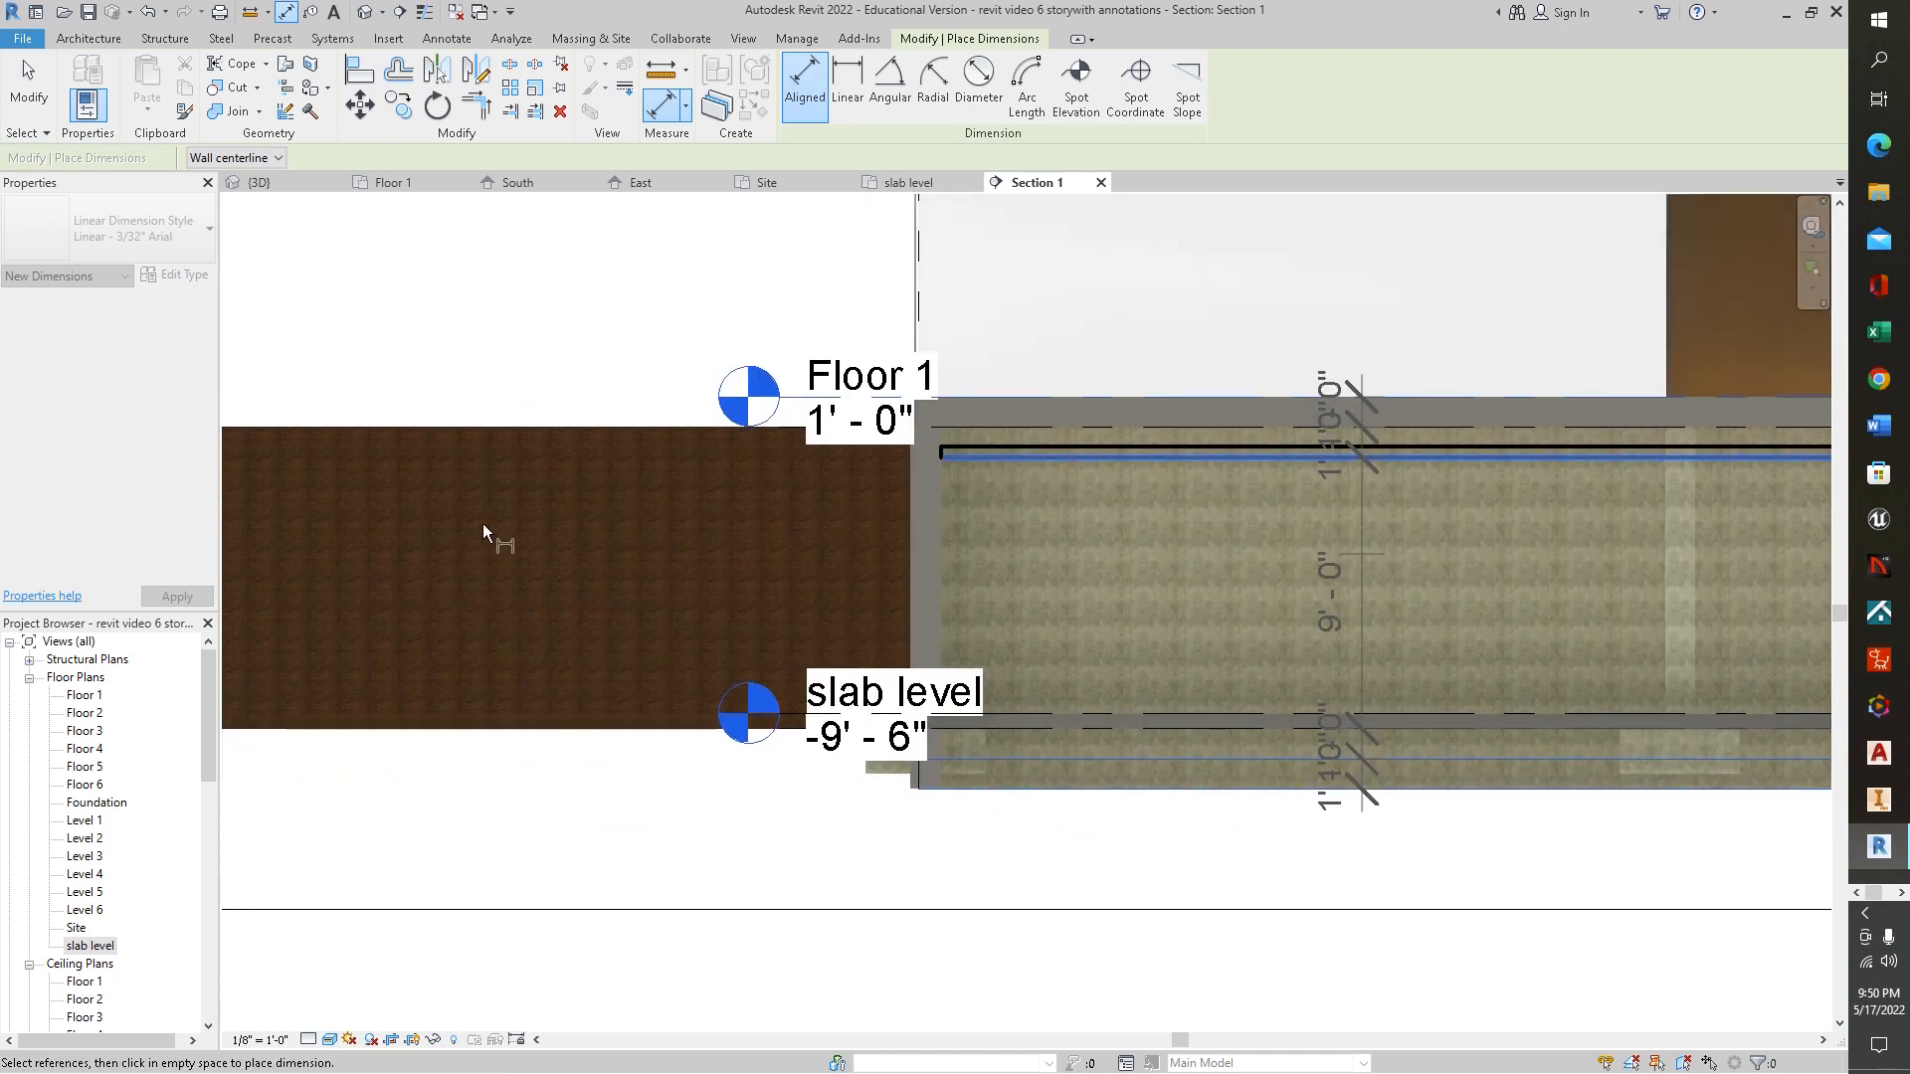
click(409, 492)
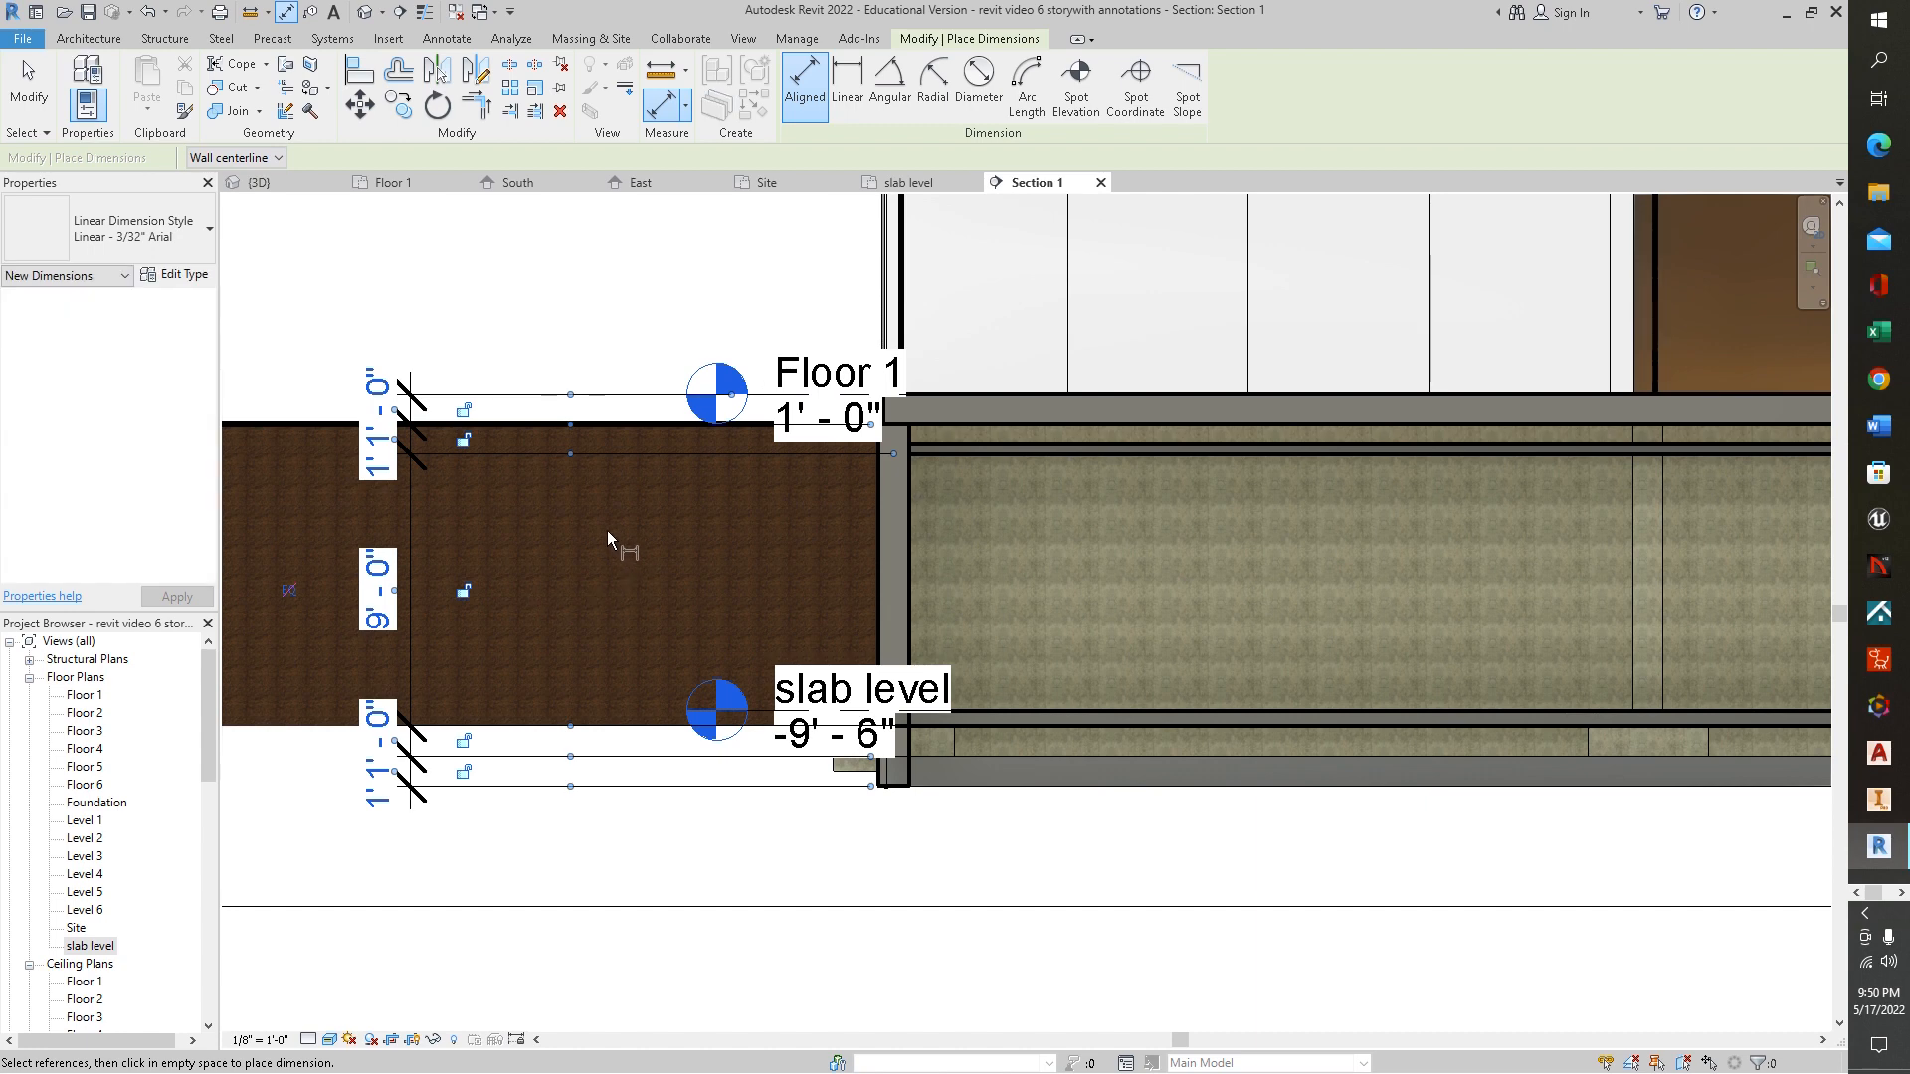
Step: Try the Diagonal - 3/32" Arial - Line Leader - Inline Text dimension style, starting from the basement ceiling line
click(208, 237)
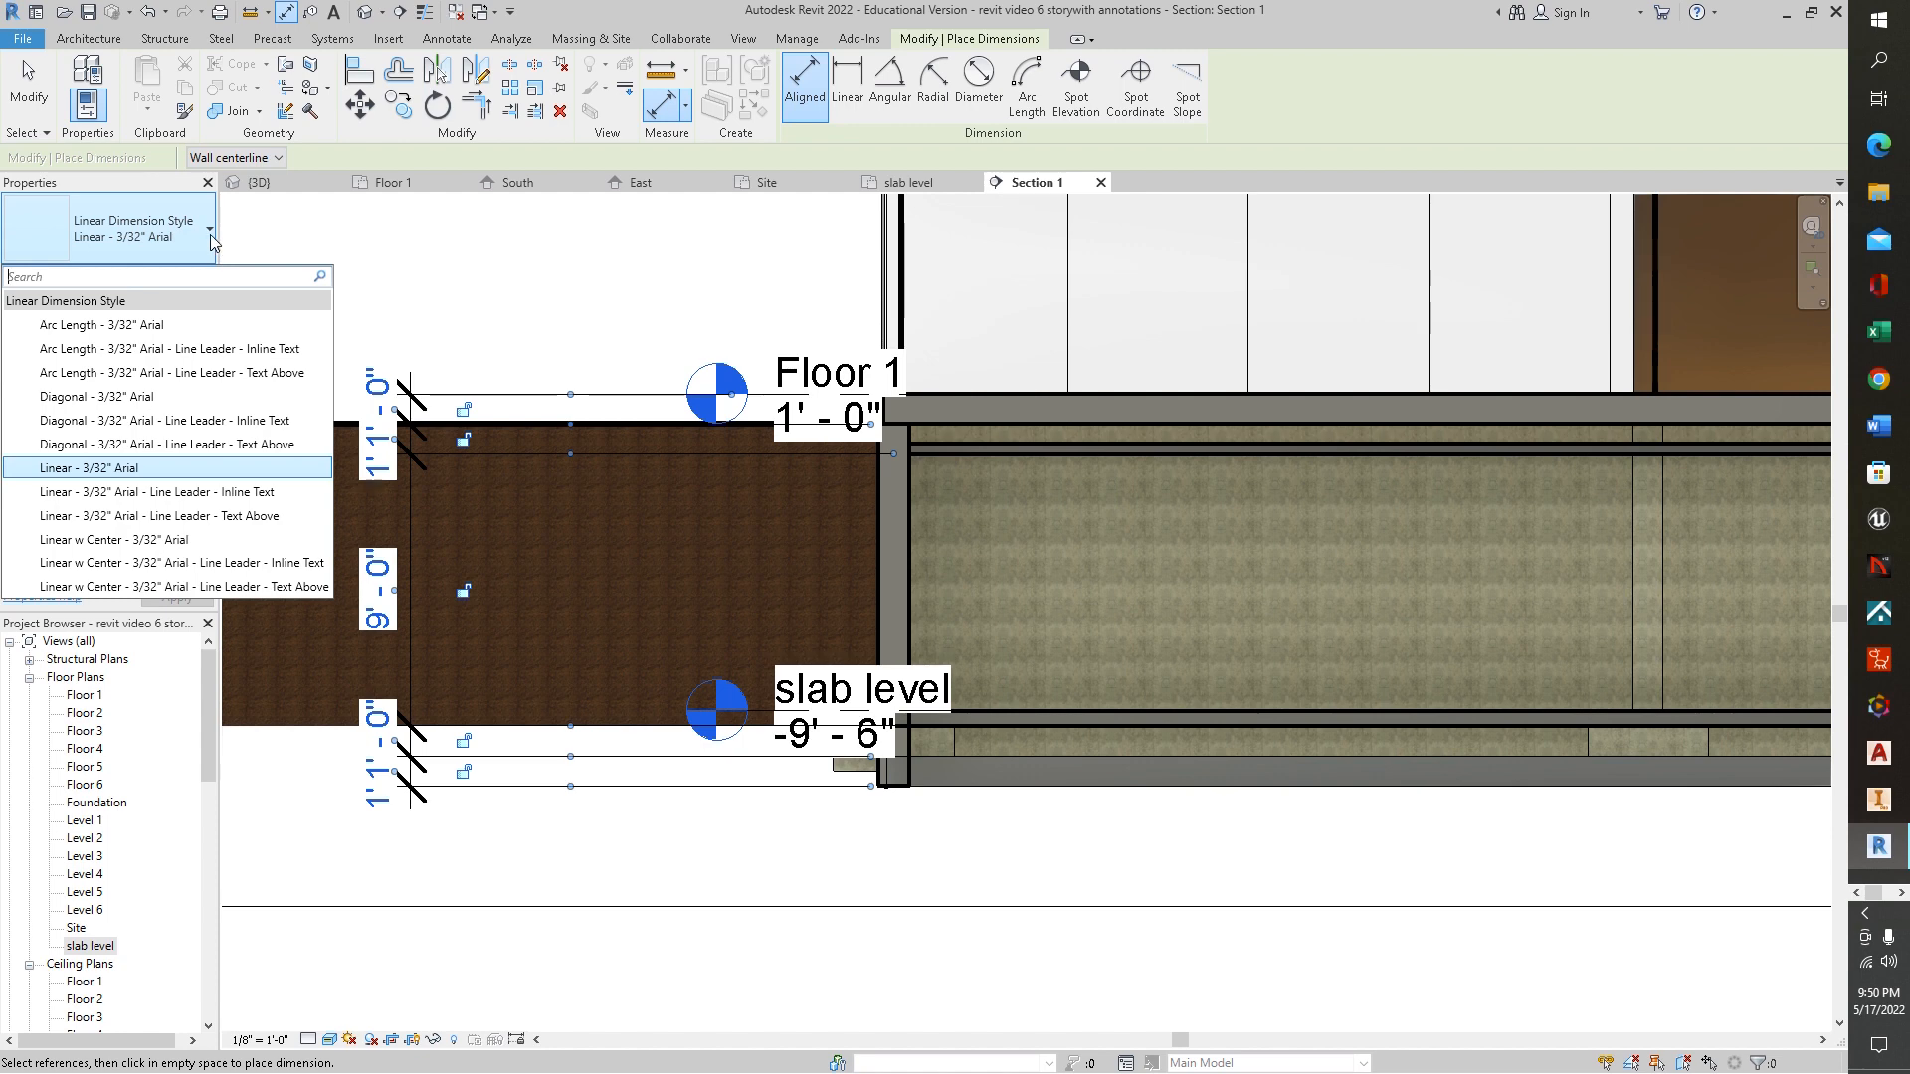
click(139, 421)
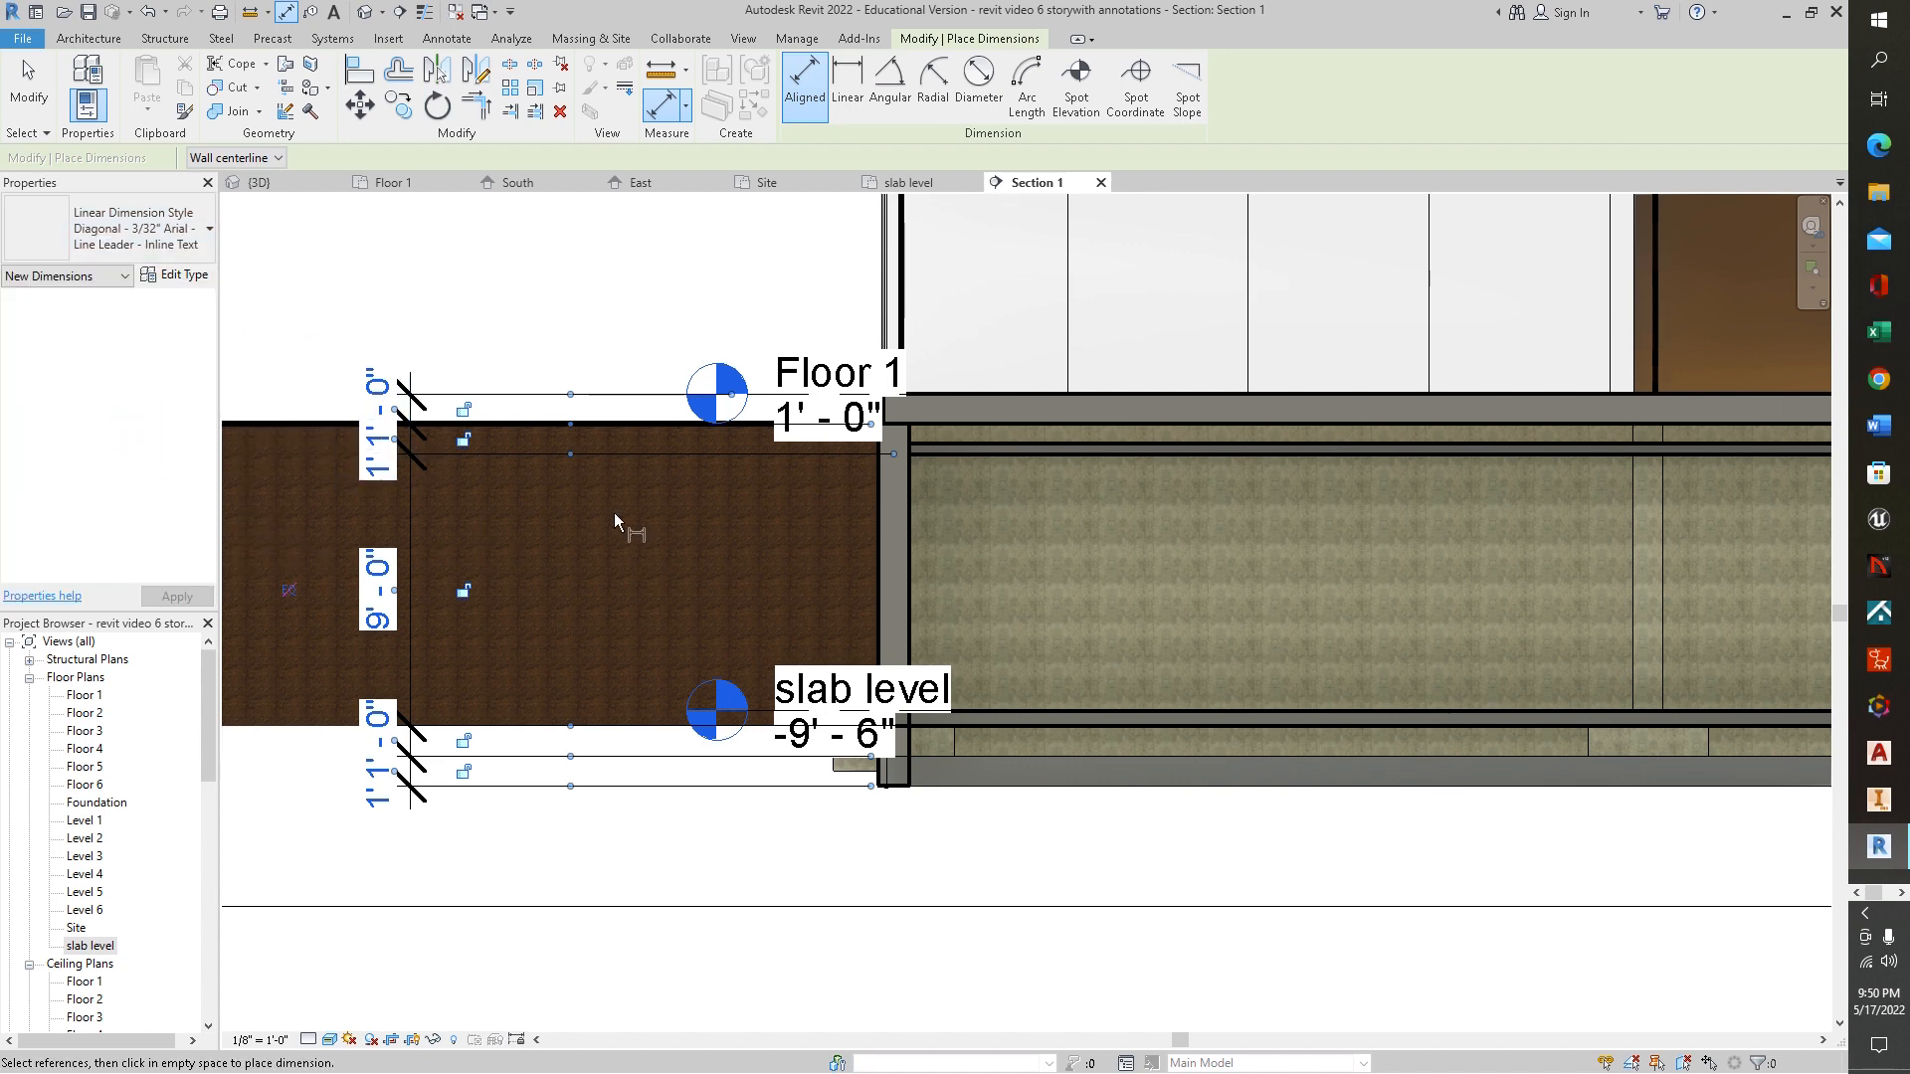
click(893, 453)
click(382, 462)
Step: Undo the dimension style trial and the basement's aligned dimension string
click(148, 13)
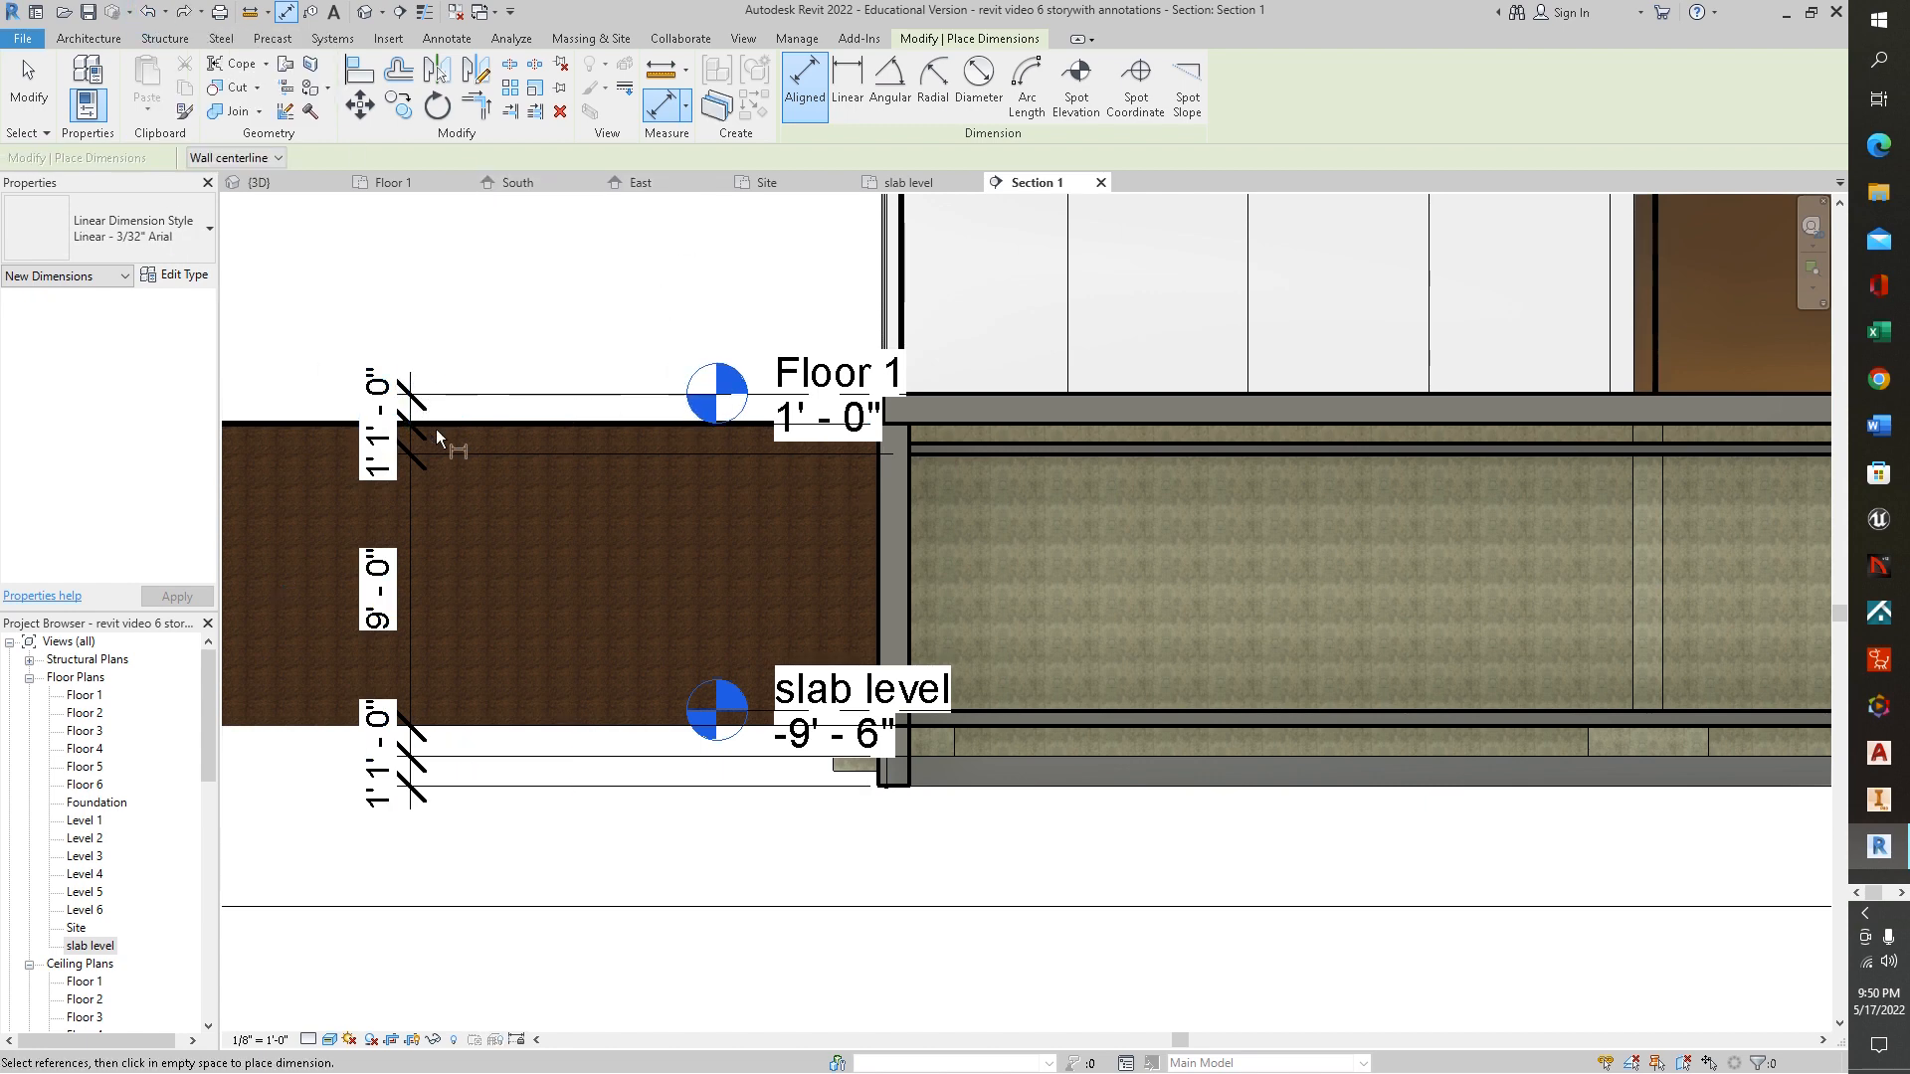
click(147, 13)
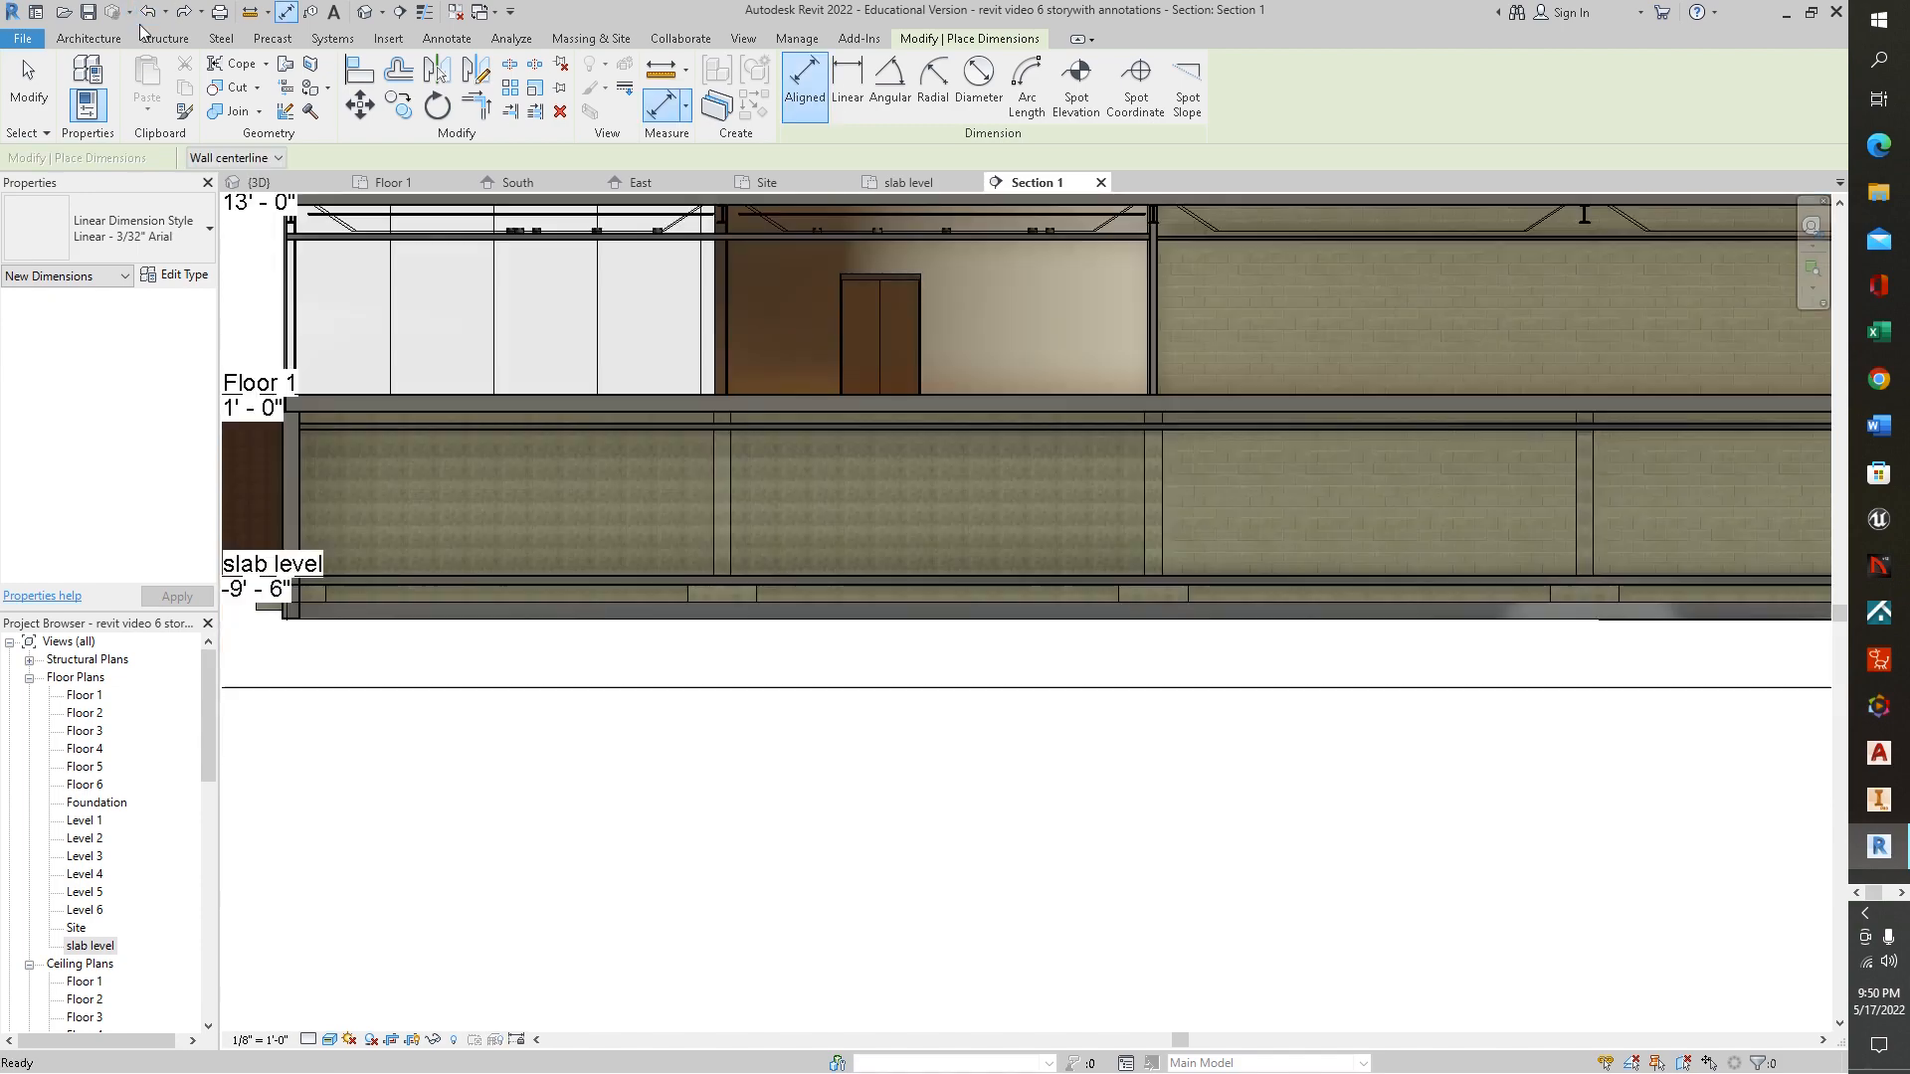
click(146, 14)
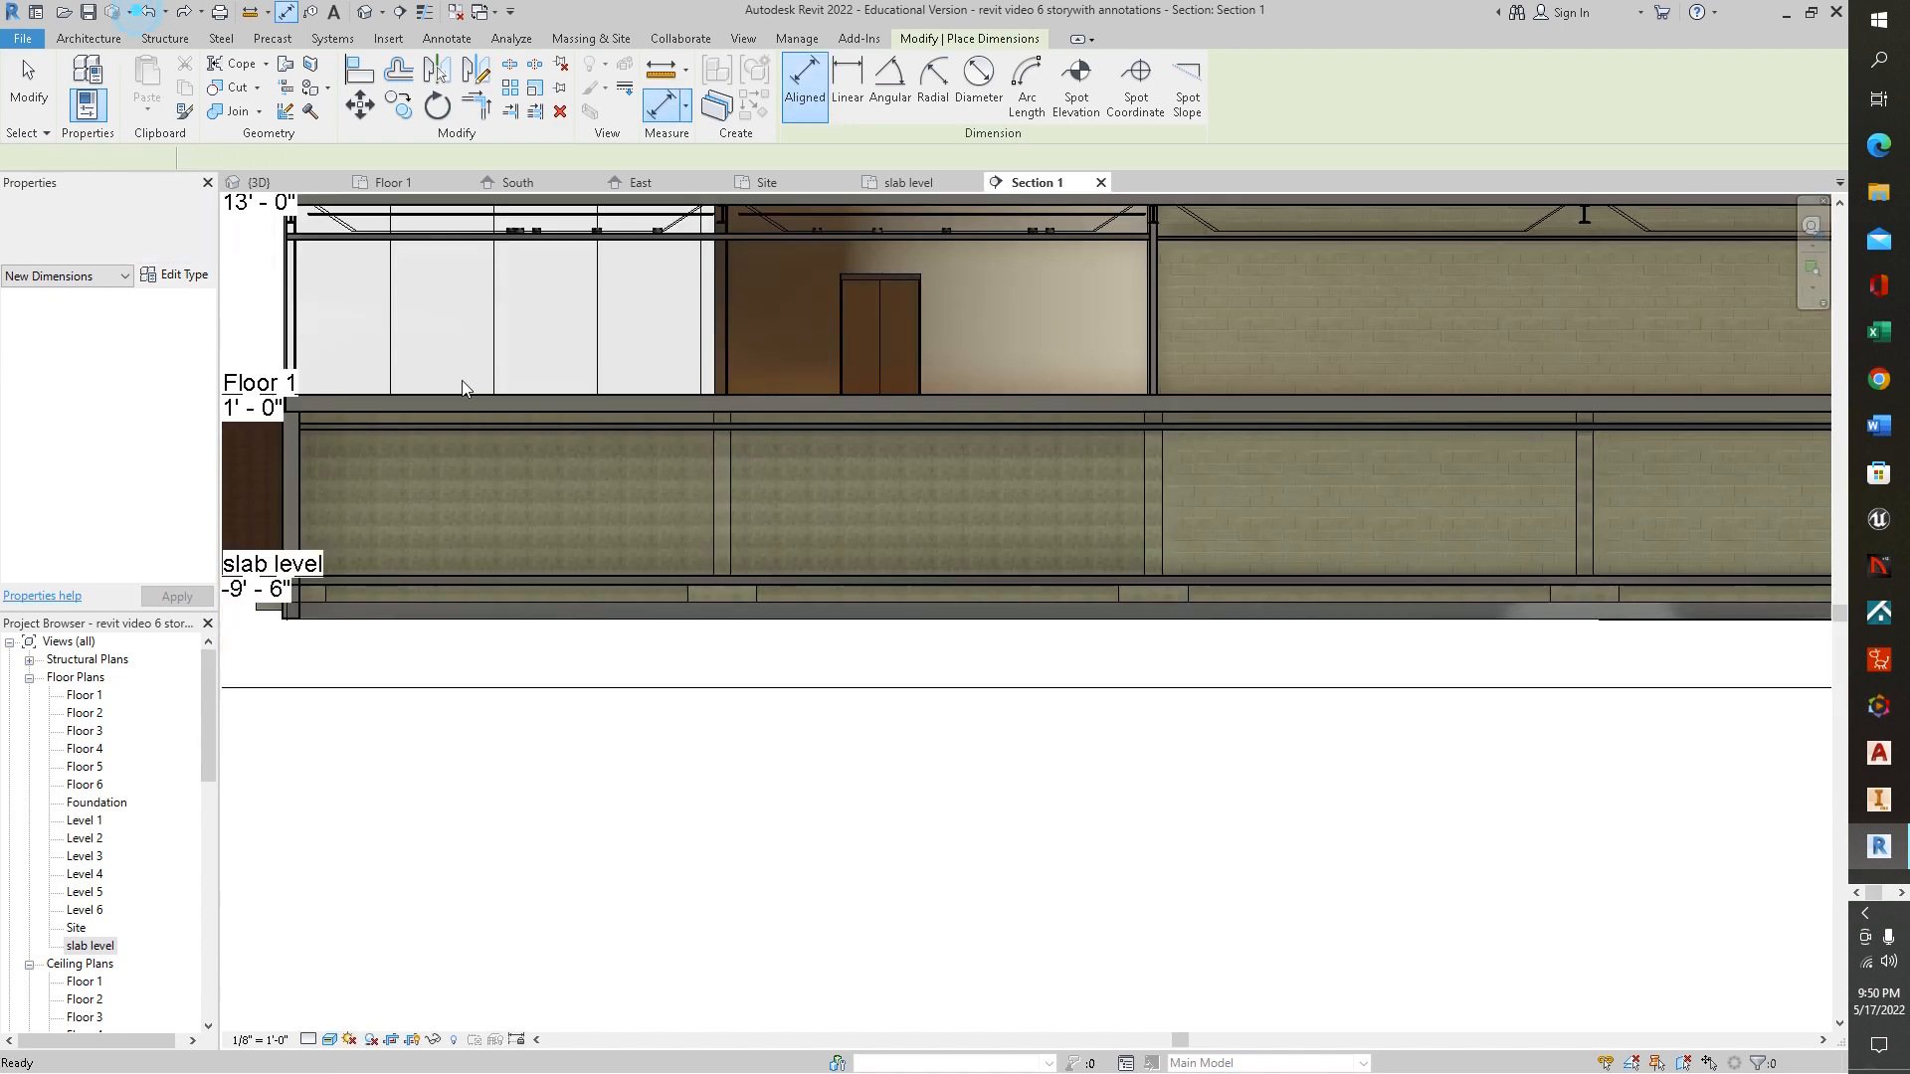
Step: Add an angular dimension between the sloped roof's underside and the top floor slab, placed over the masonry wall
middle_drag(564, 351, 1013, 639)
middle_drag(899, 430, 490, 850)
middle_drag(995, 437, 1014, 744)
middle_drag(610, 388, 1028, 388)
scroll(937, 406, down, 2)
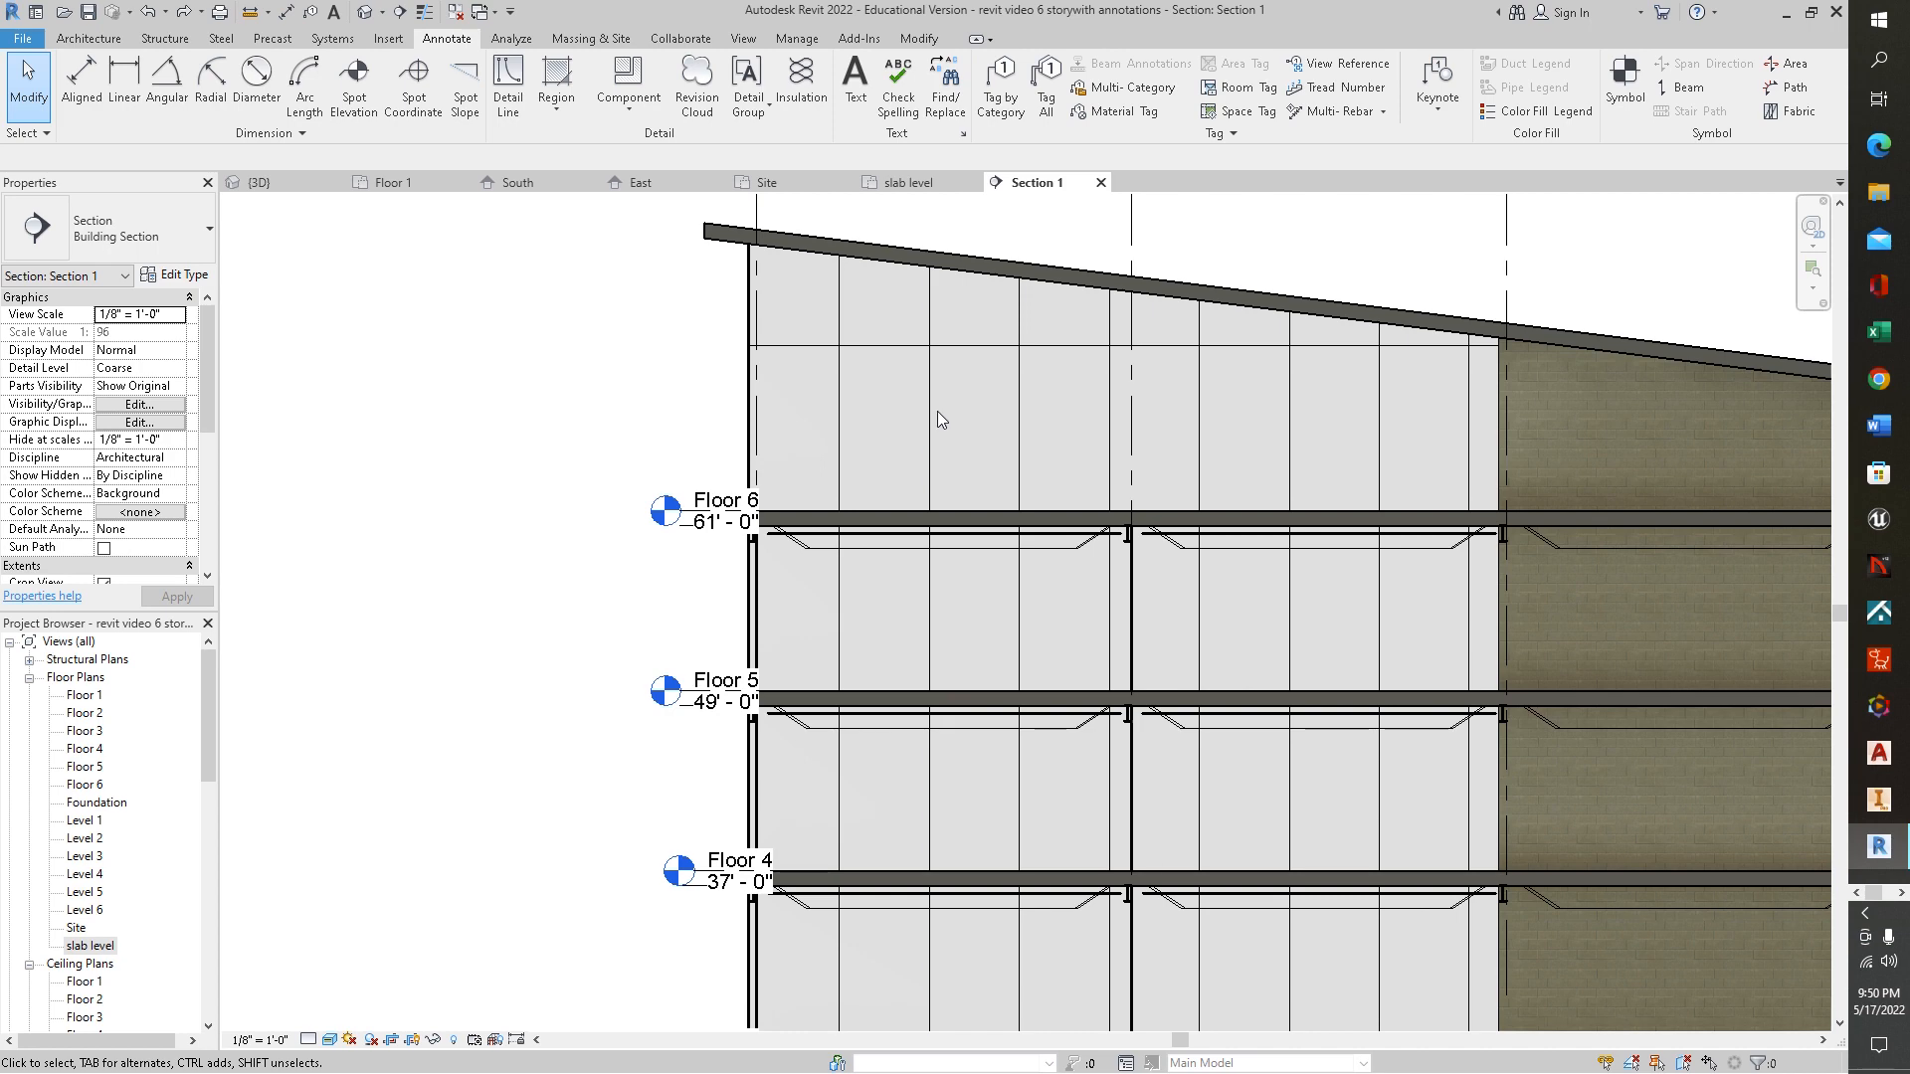
mouse_move(1409, 384)
middle_down()
mouse_move(1322, 351)
mouse_move(845, 292)
middle_up()
middle_drag(1337, 426, 657, 421)
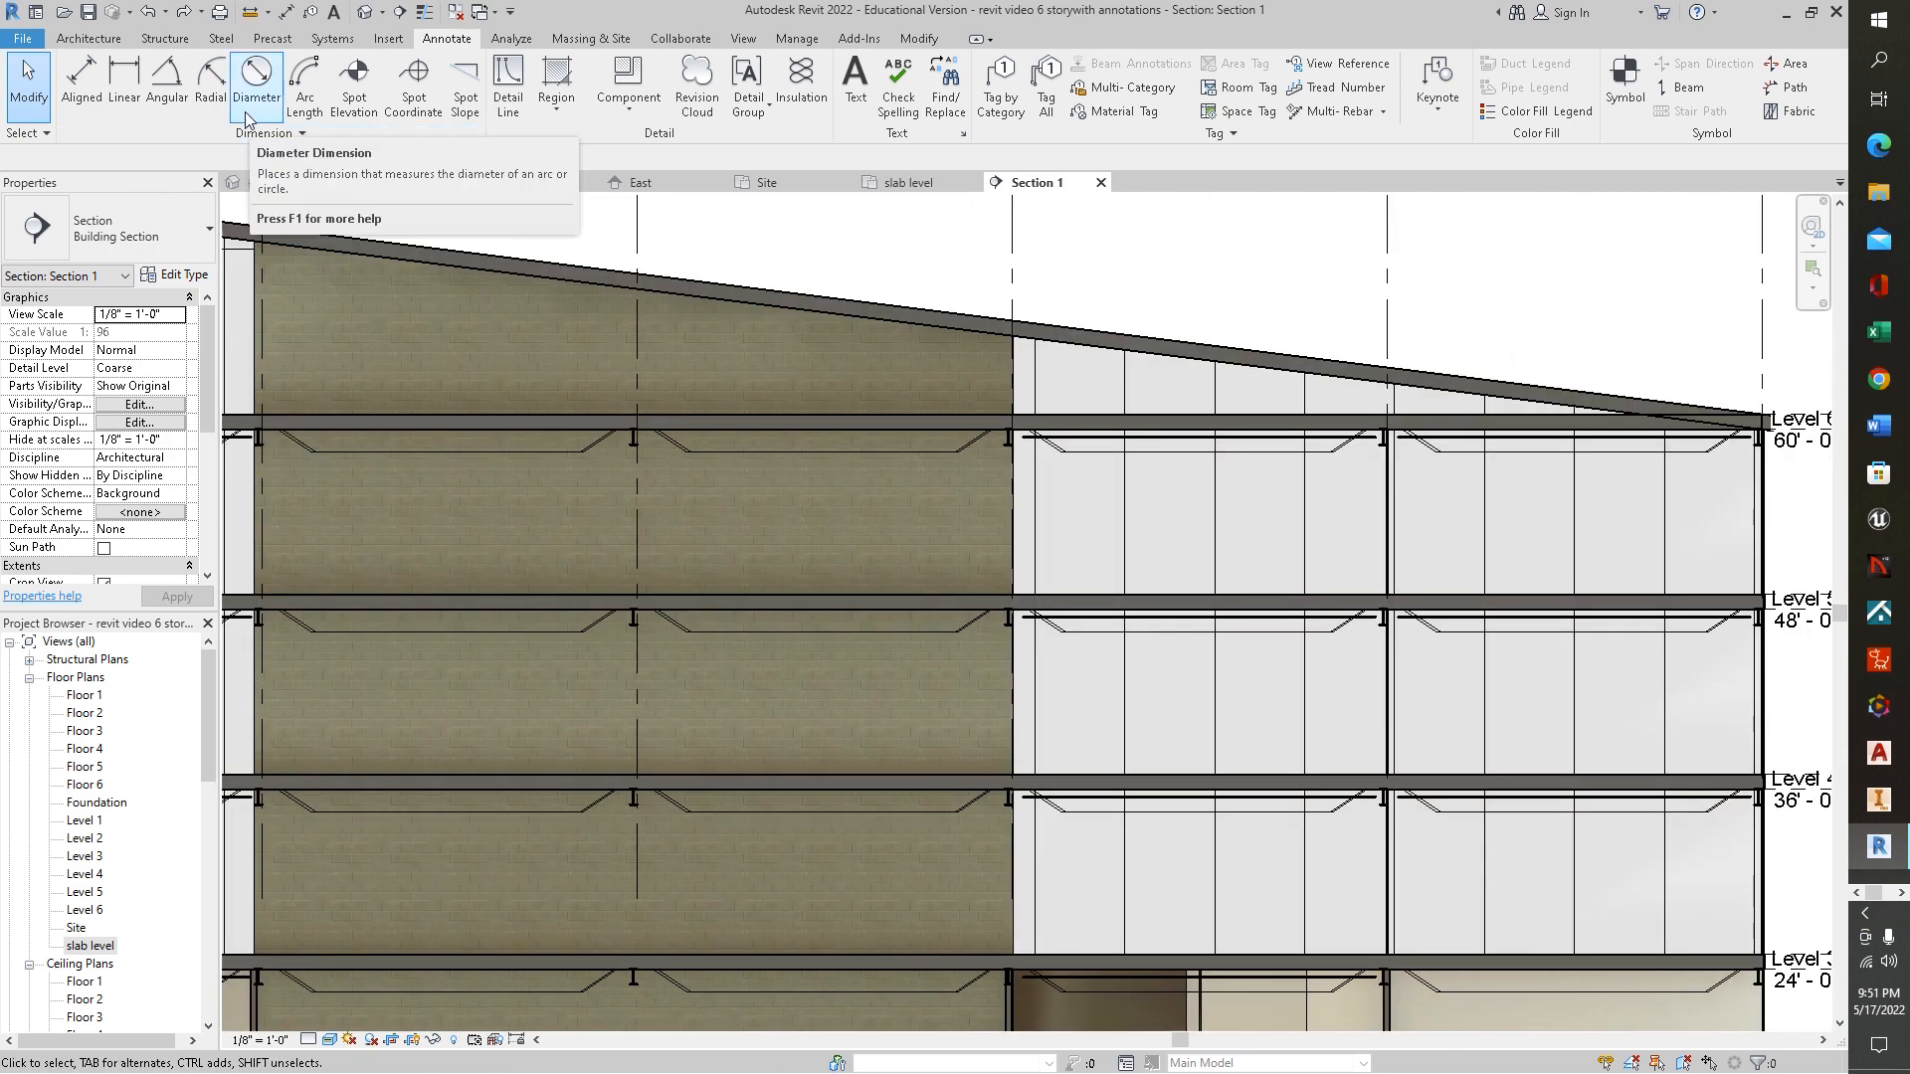
click(167, 80)
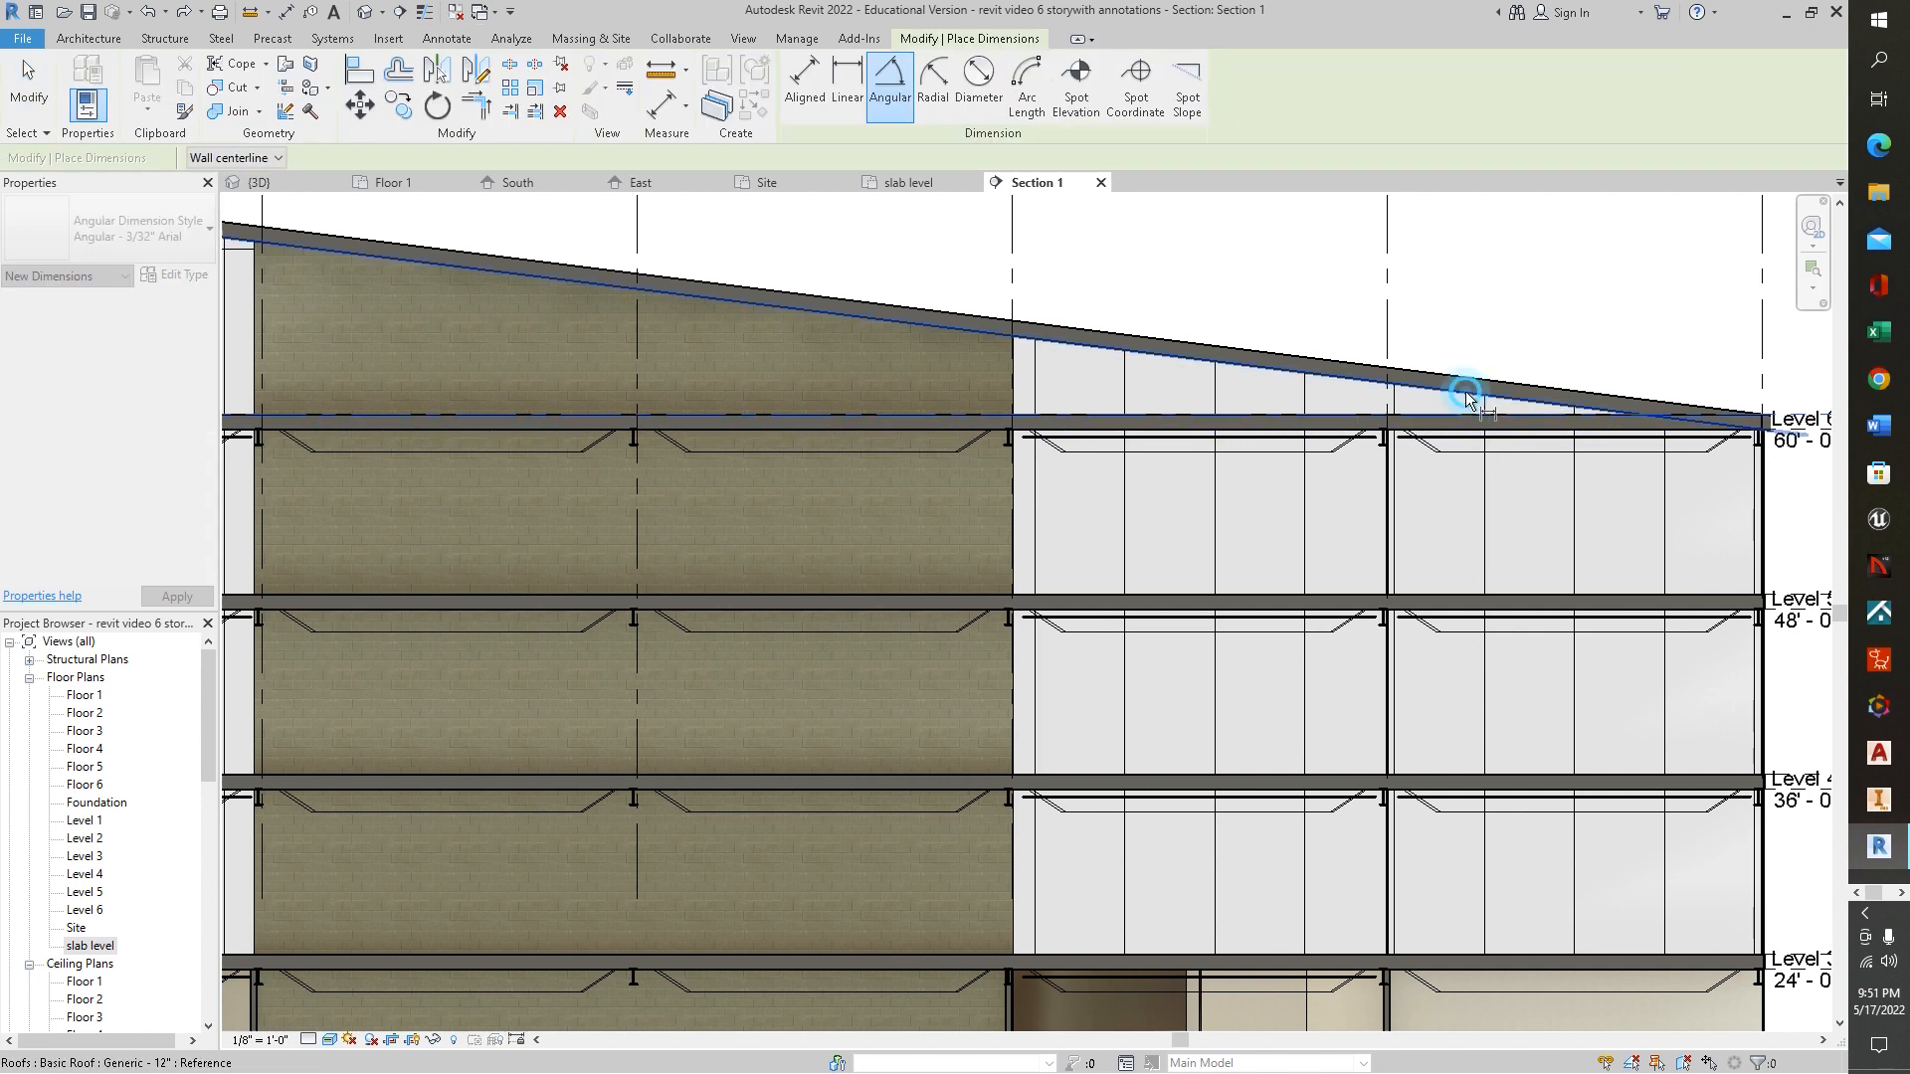
click(1474, 392)
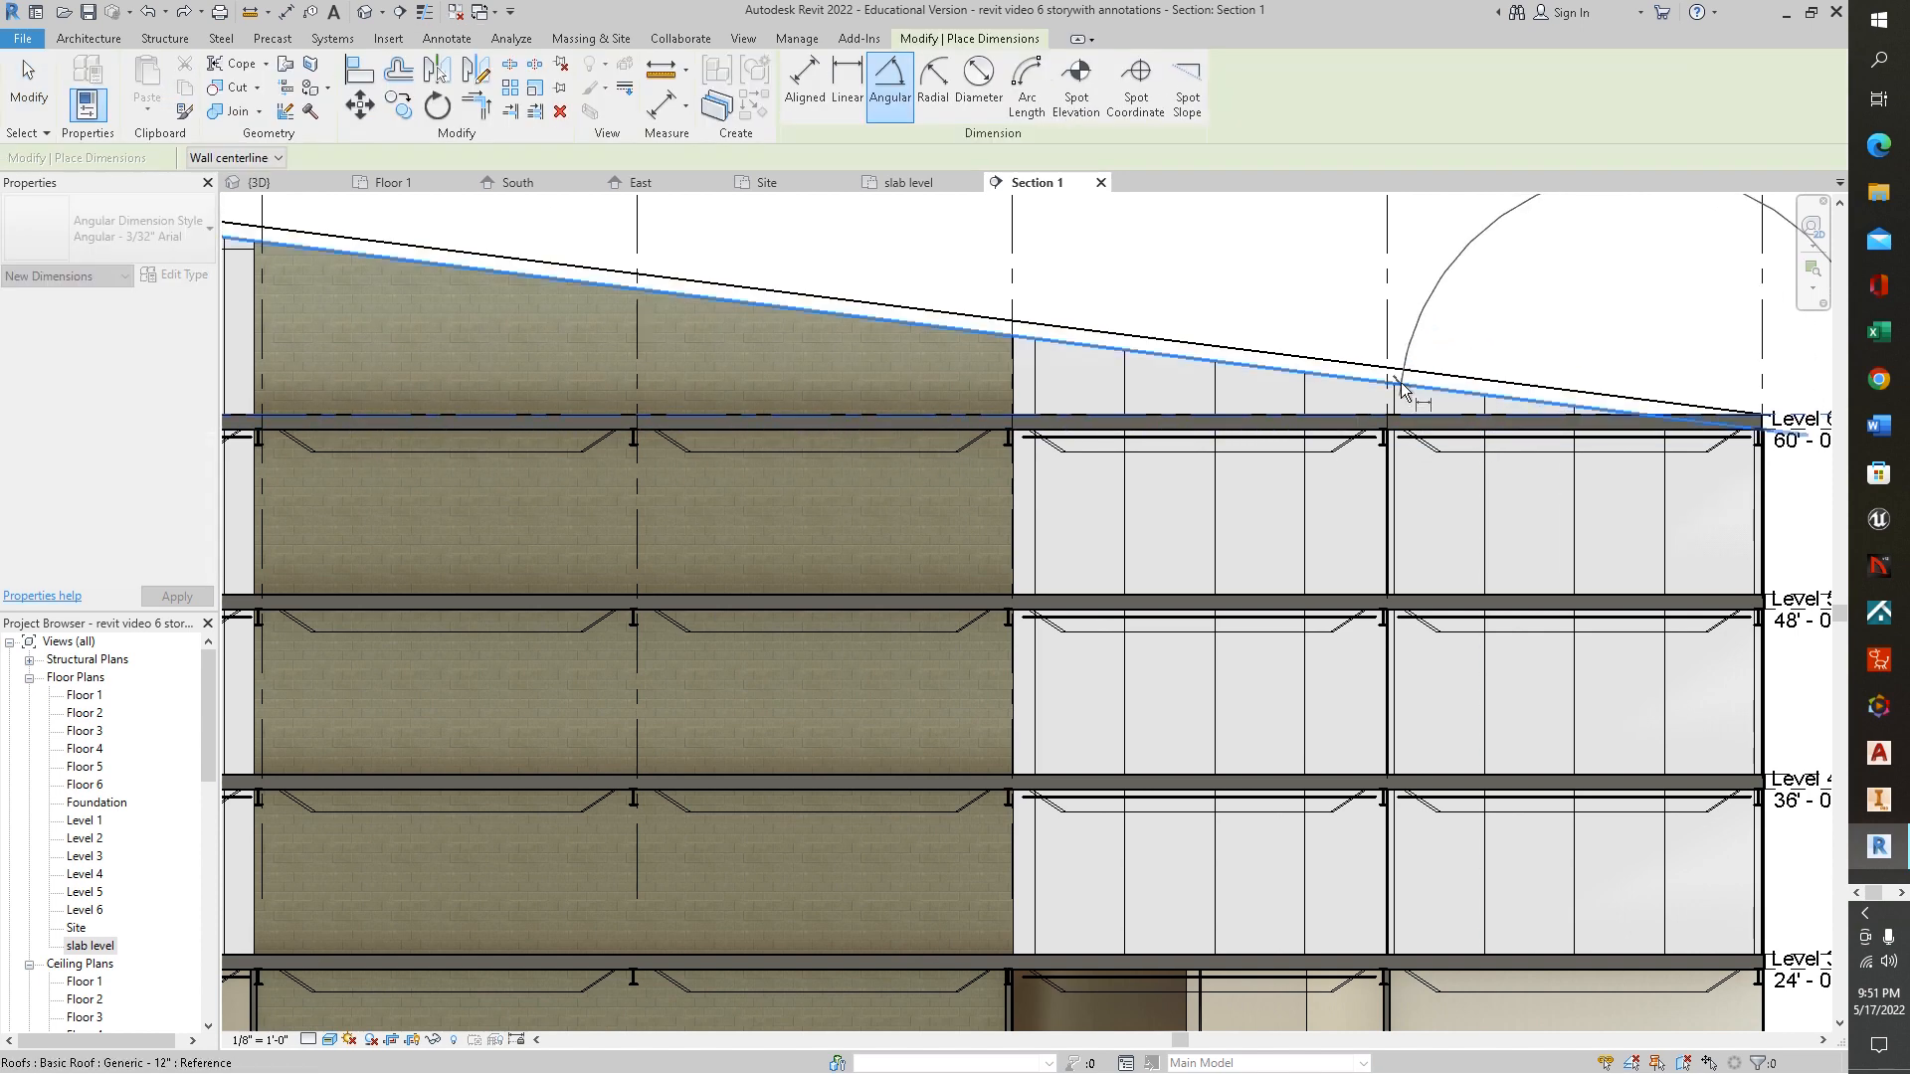
click(1463, 395)
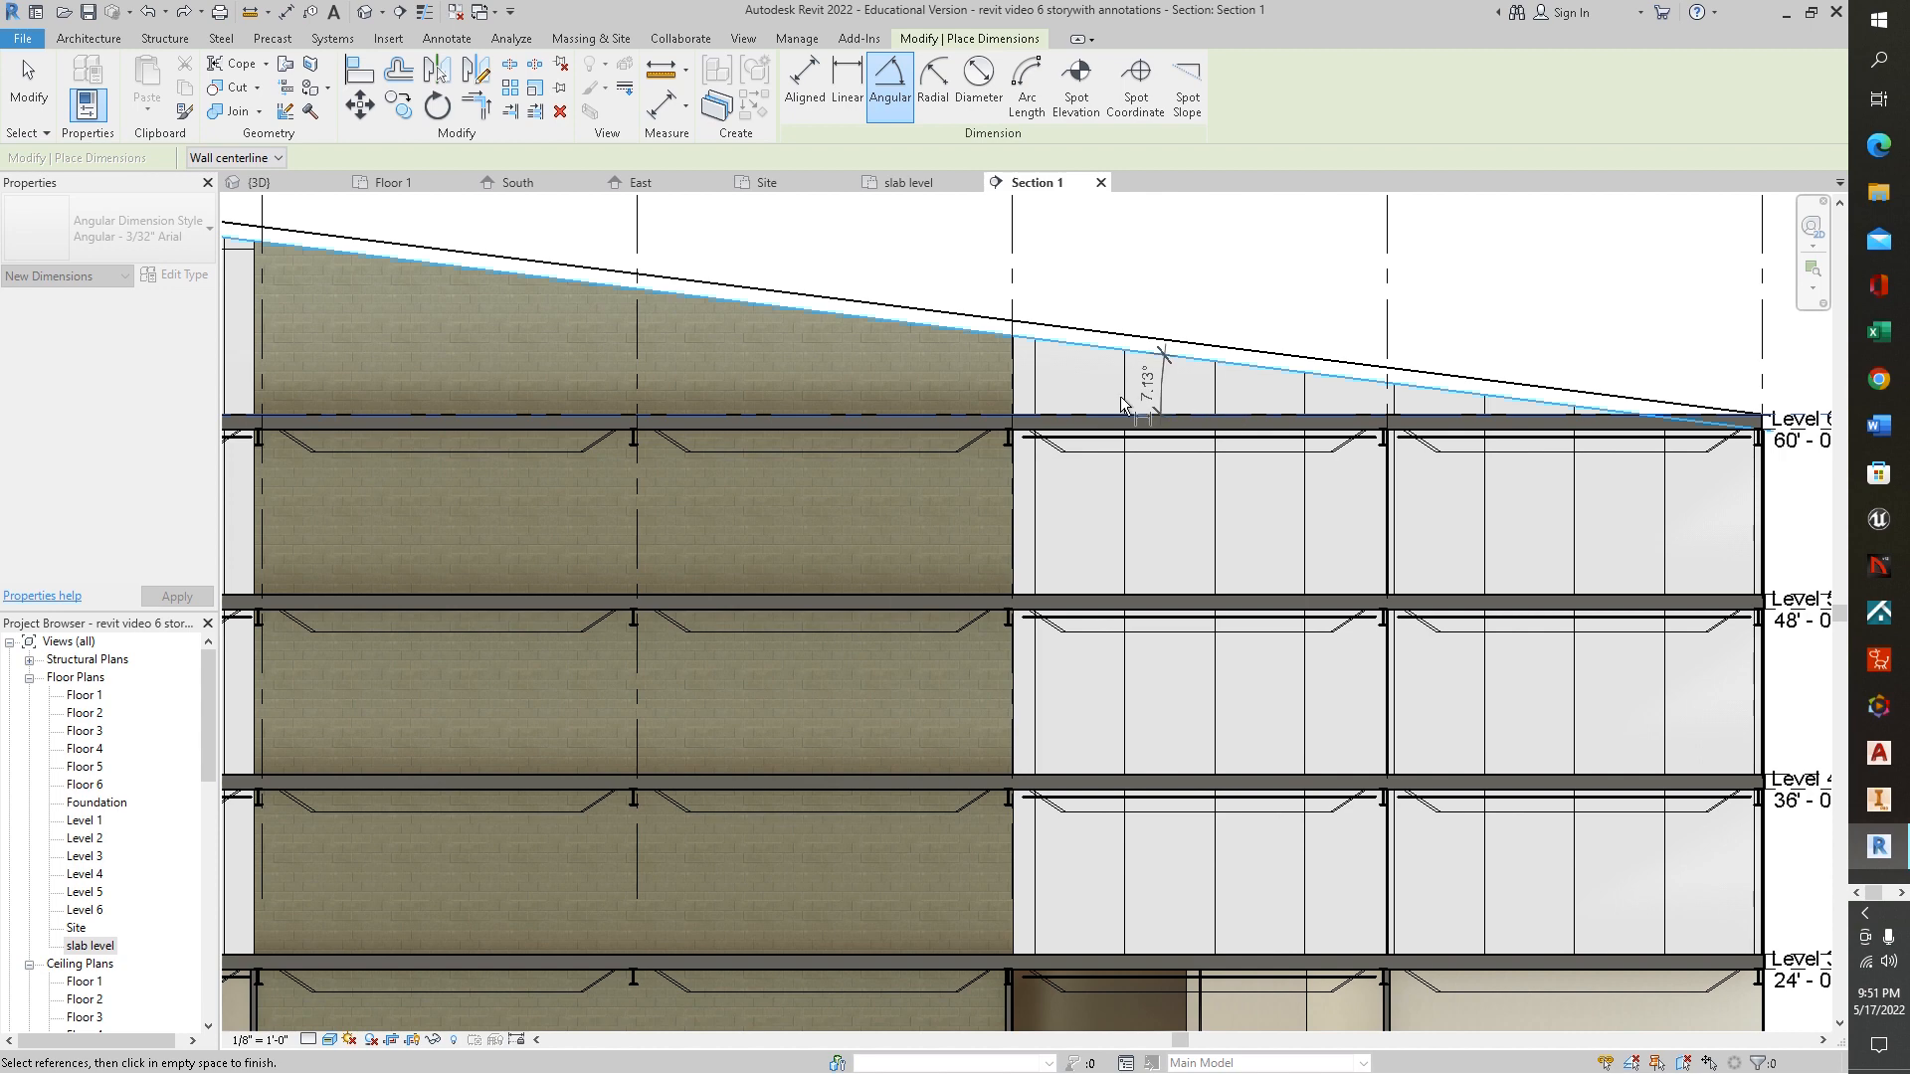
click(916, 375)
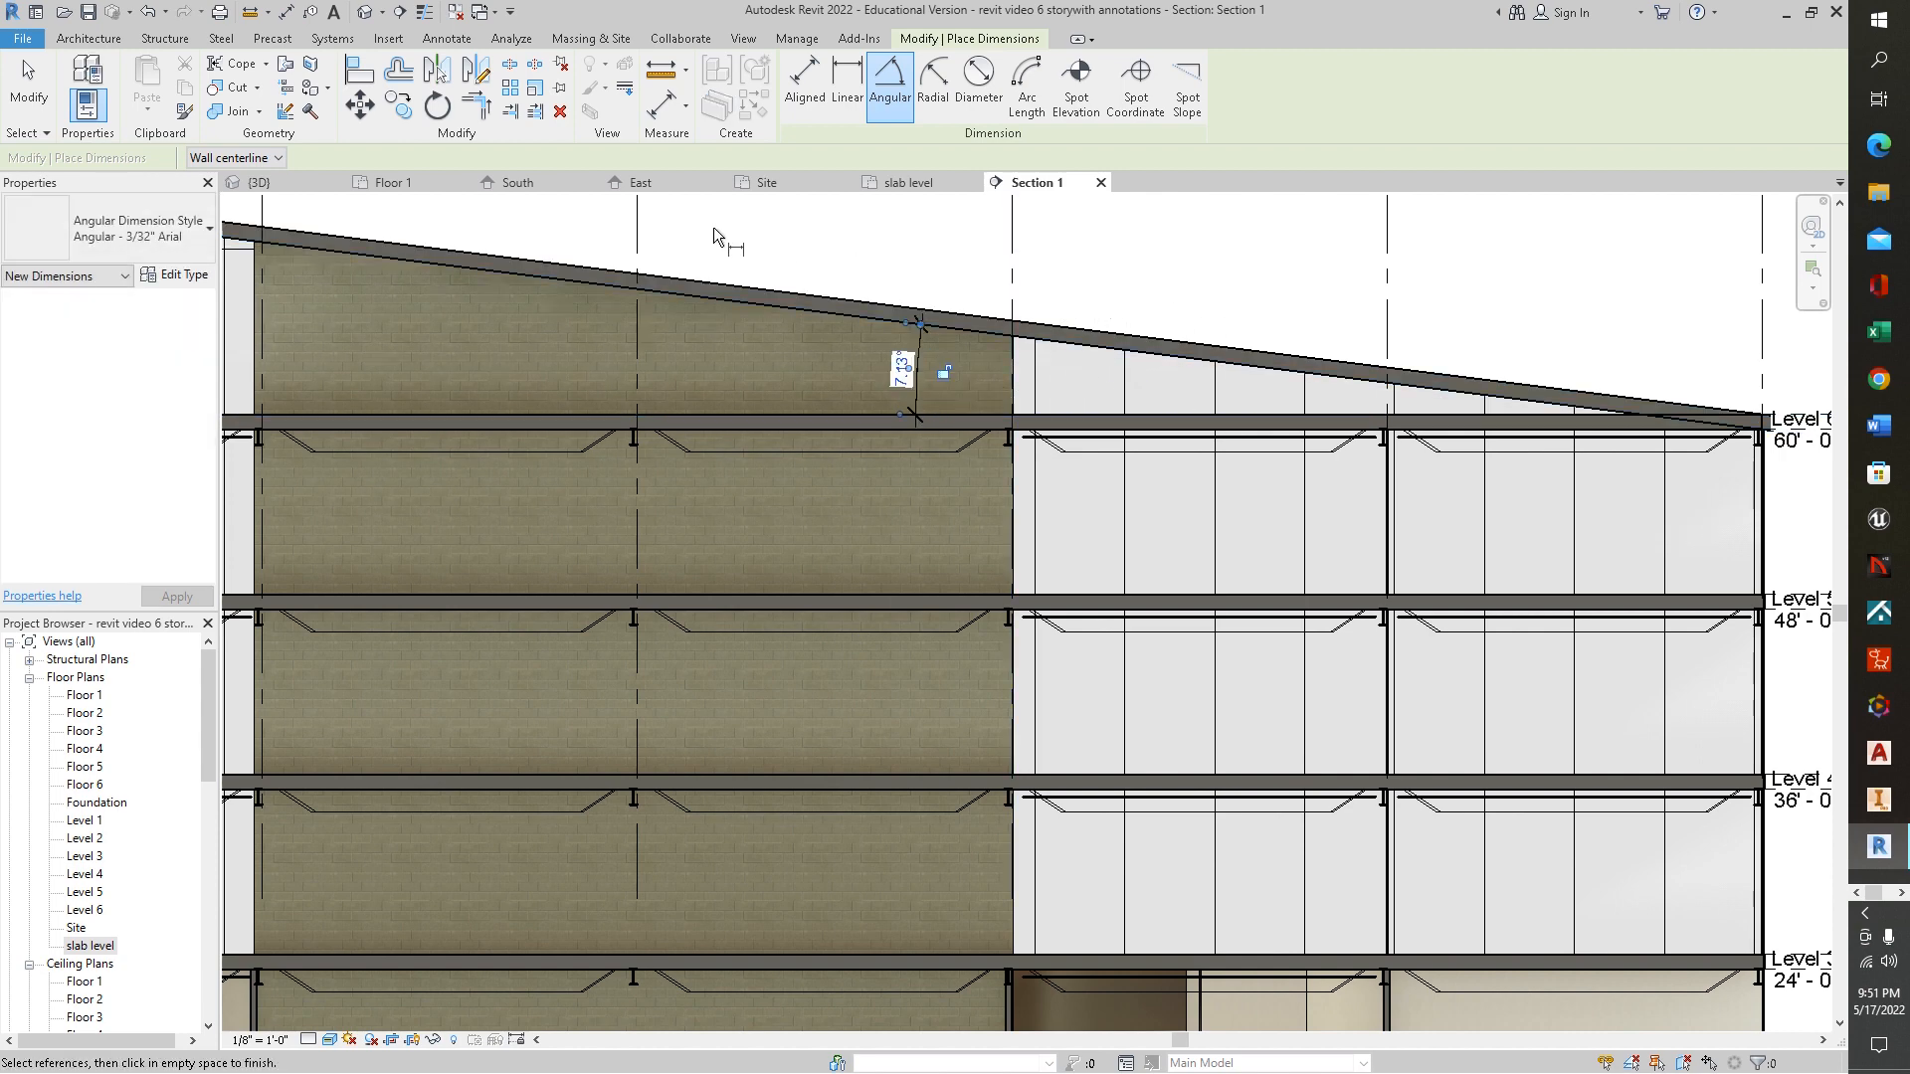
Step: Examine the roof slope's angular dimension and the upper floors along the building's width in the section
middle_drag(771, 228, 1592, 333)
middle_drag(584, 363, 1134, 392)
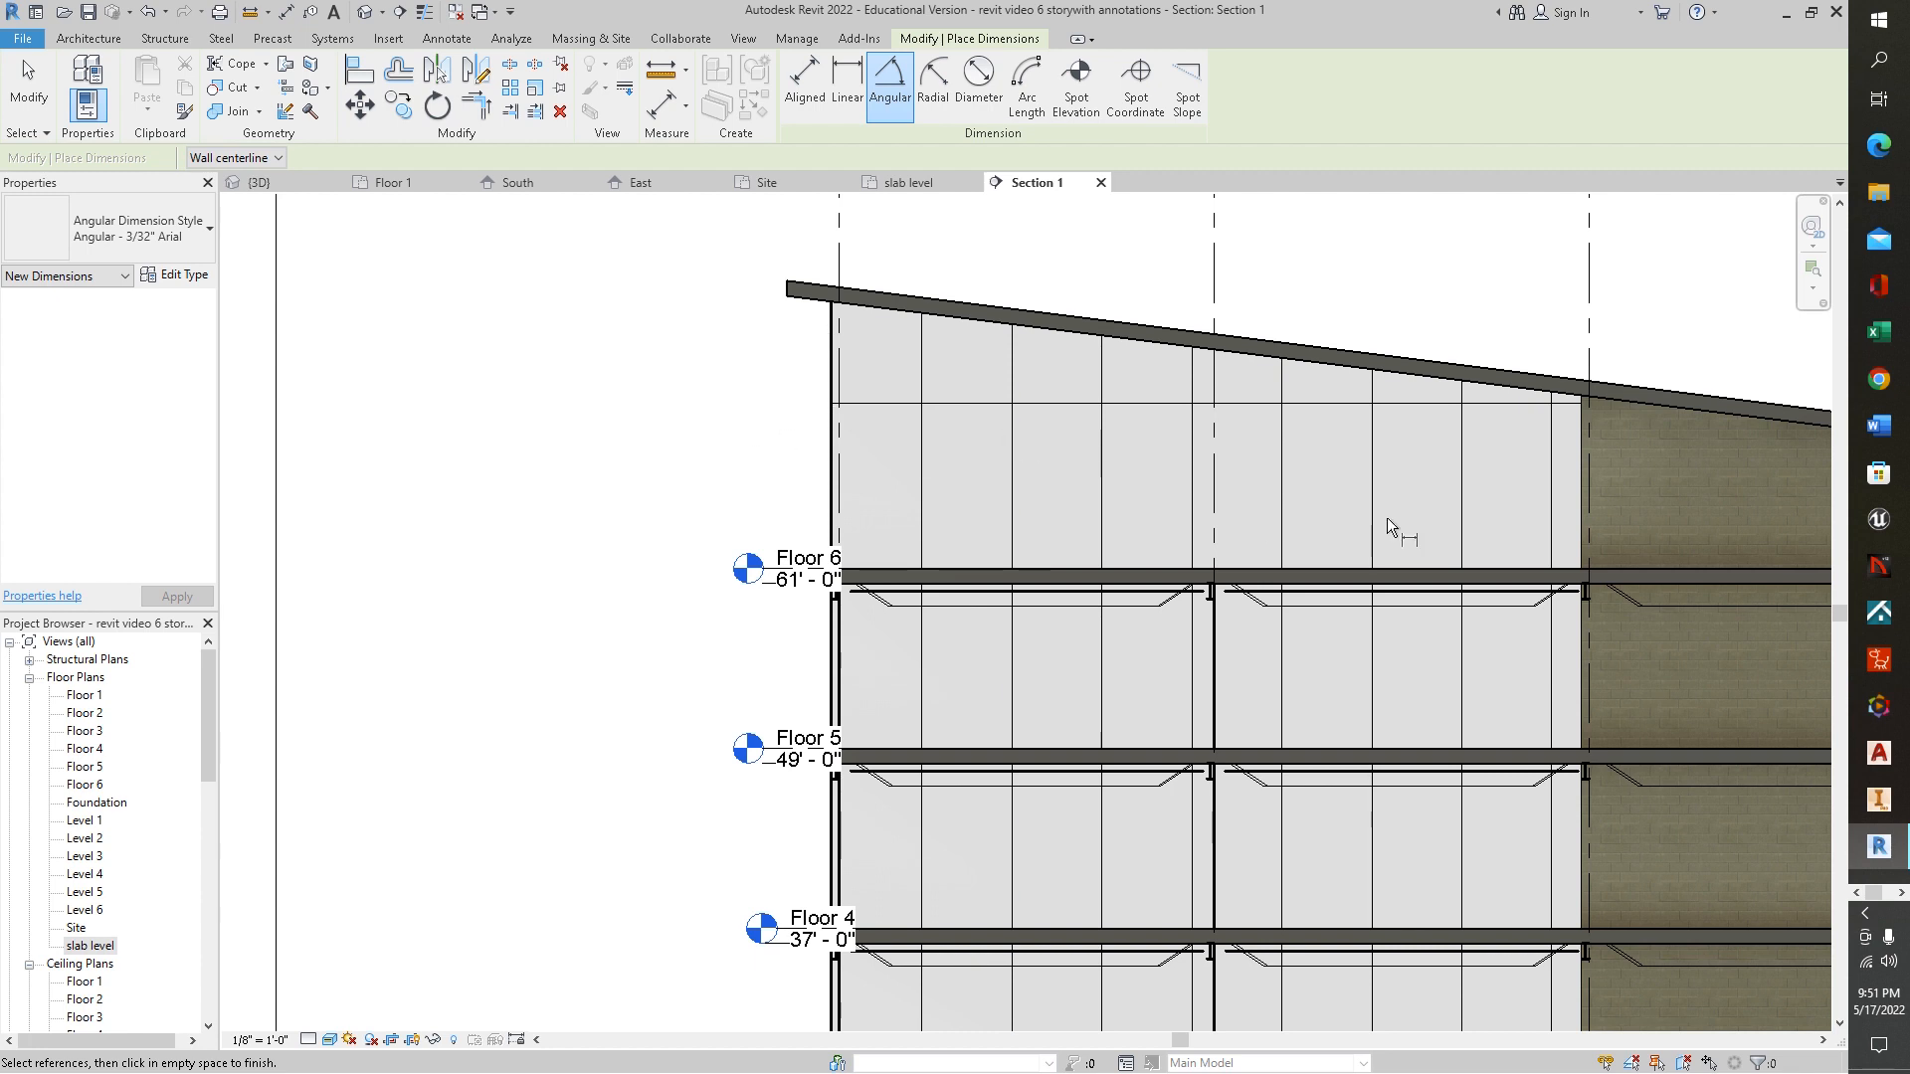
middle_drag(1435, 492, 696, 478)
middle_drag(870, 483, 894, 493)
scroll(894, 494, down, 1)
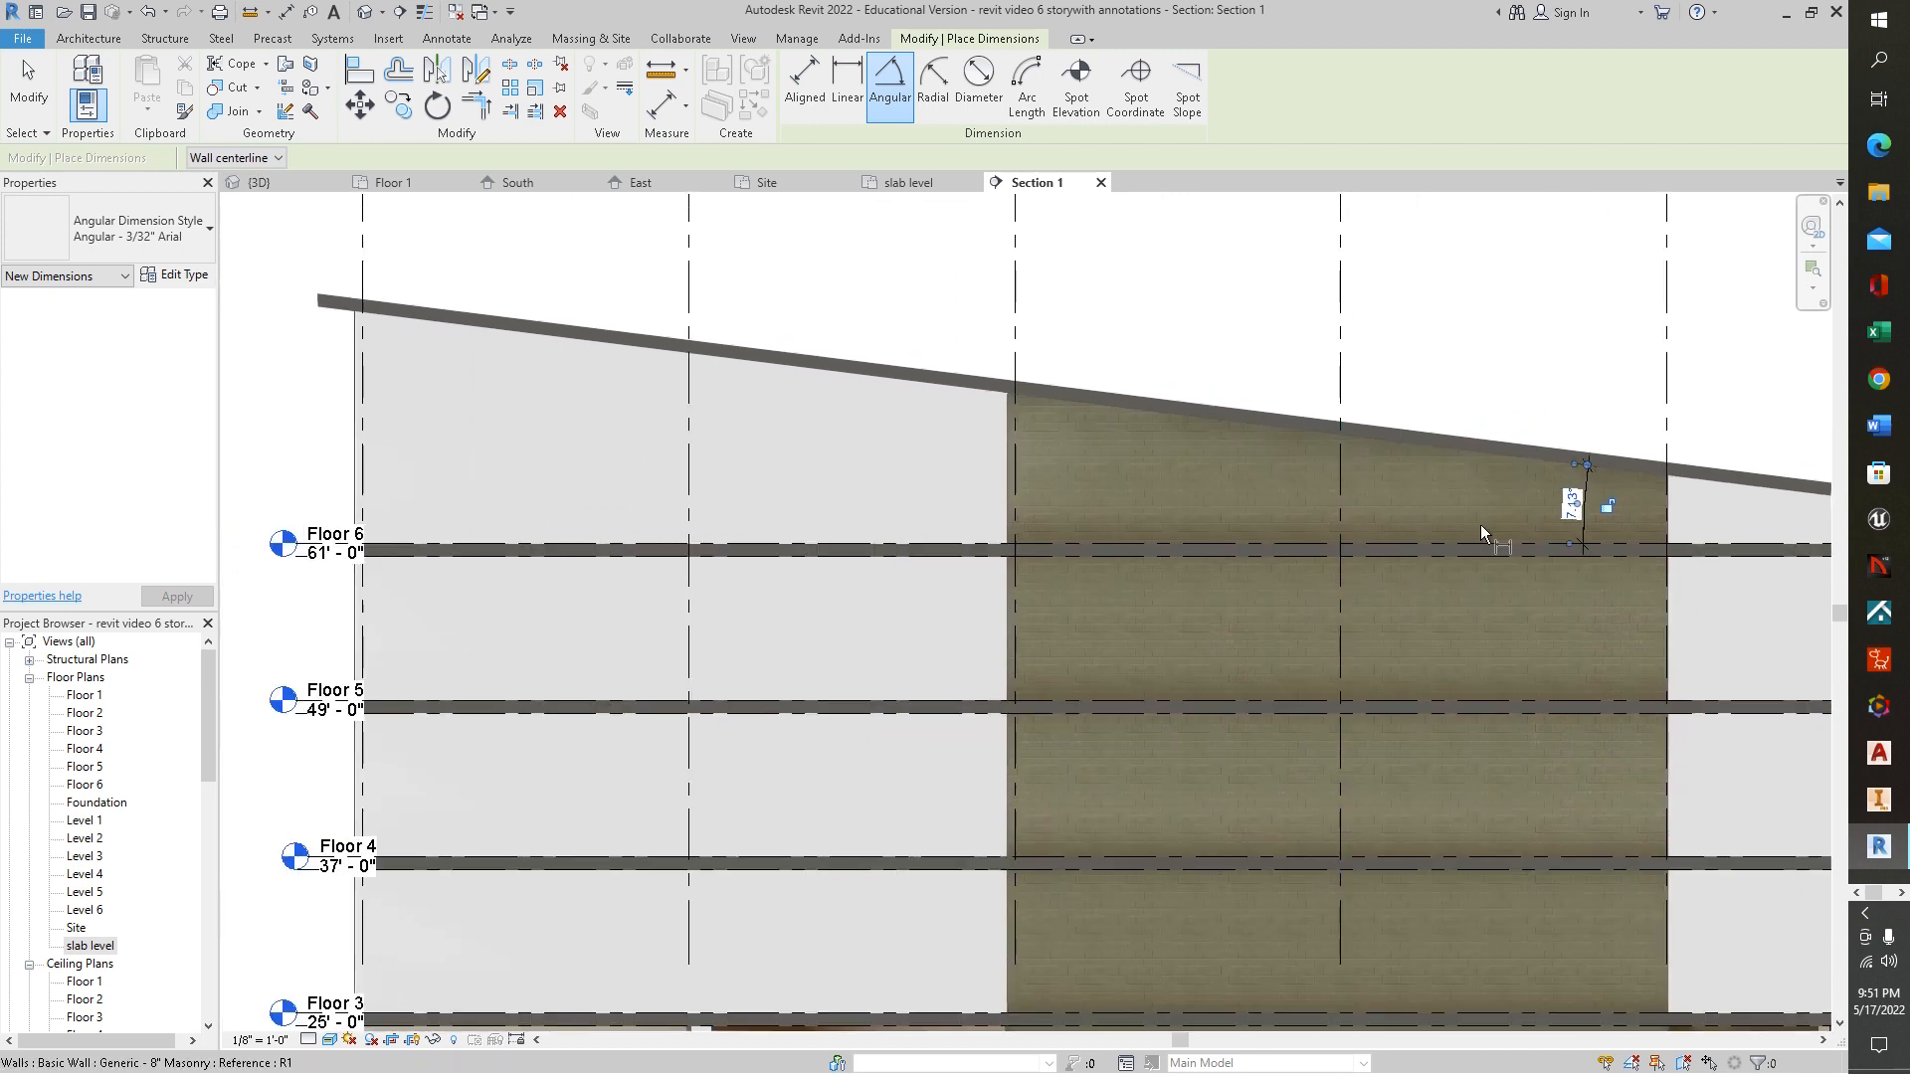
click(1573, 542)
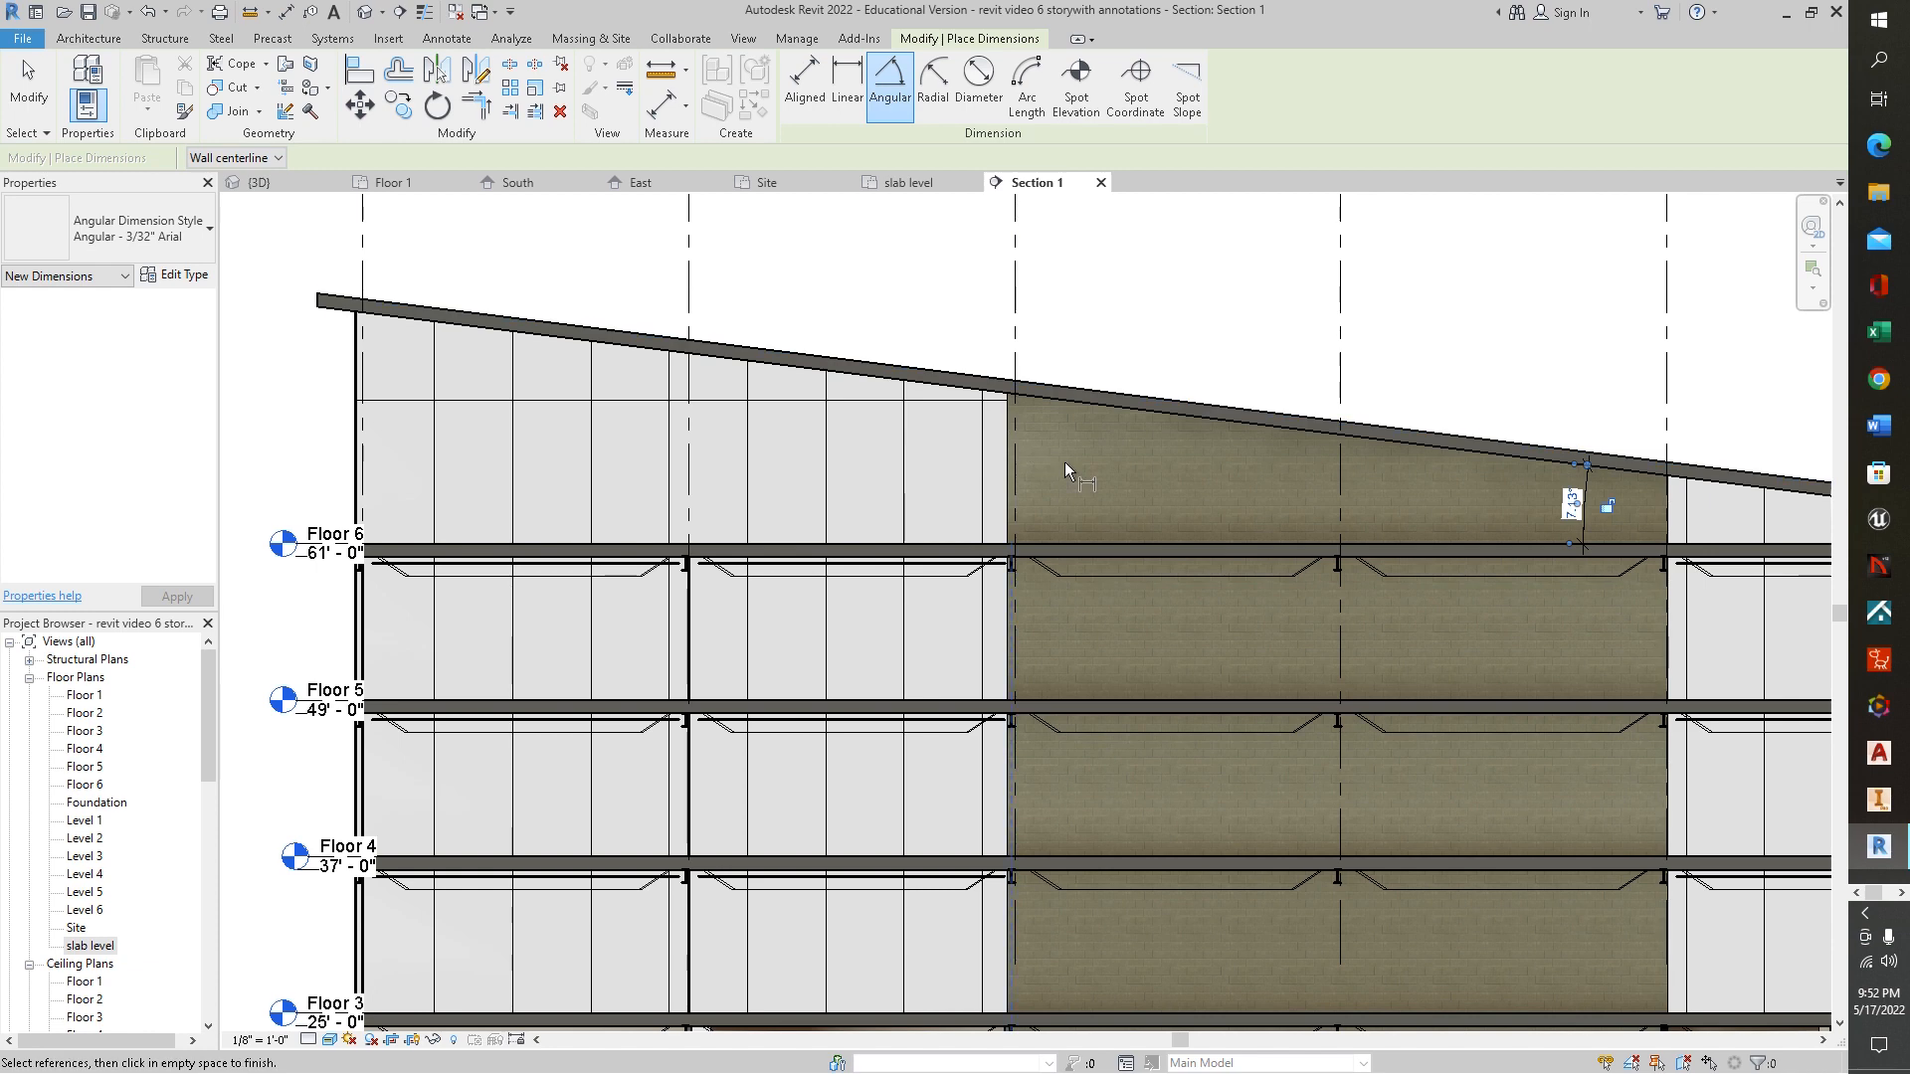
scroll(1651, 557, up, 1)
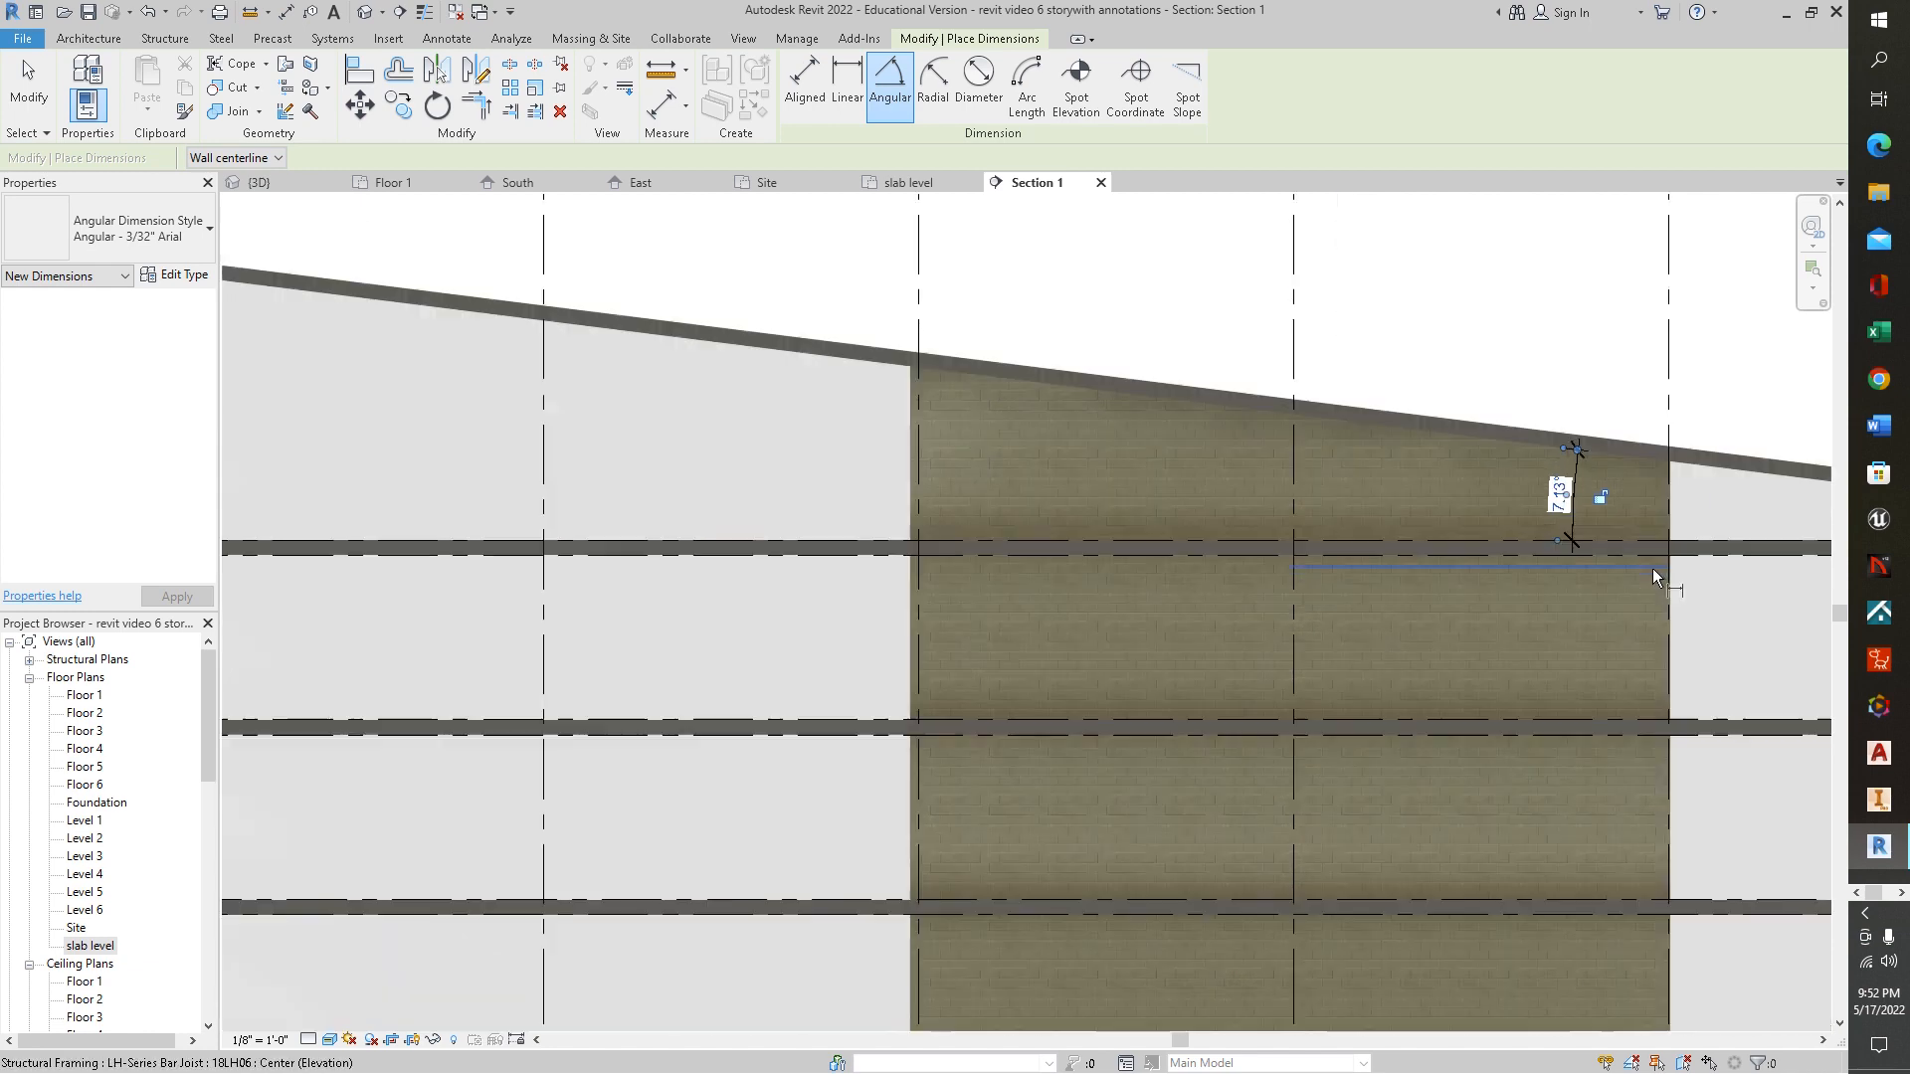
scroll(1651, 569, up, 1)
scroll(1585, 474, up, 2)
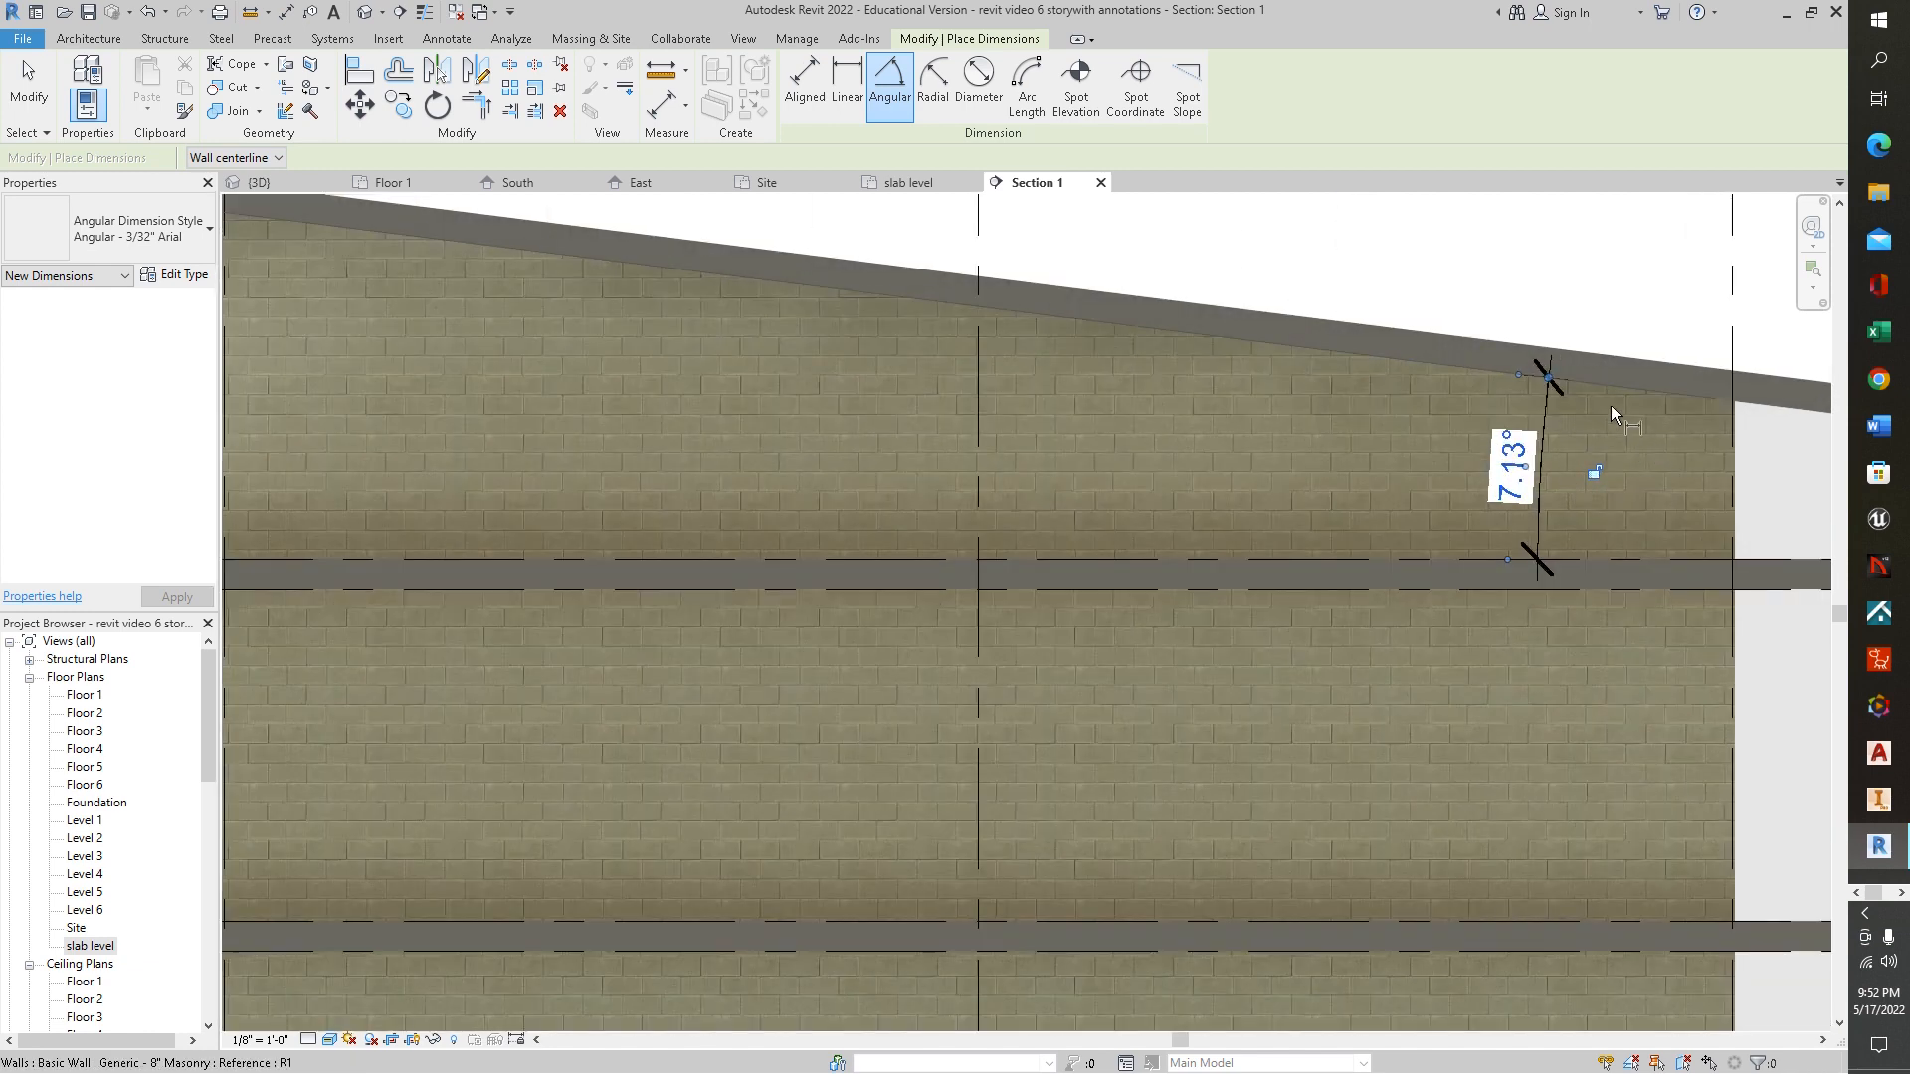
scroll(1367, 454, down, 3)
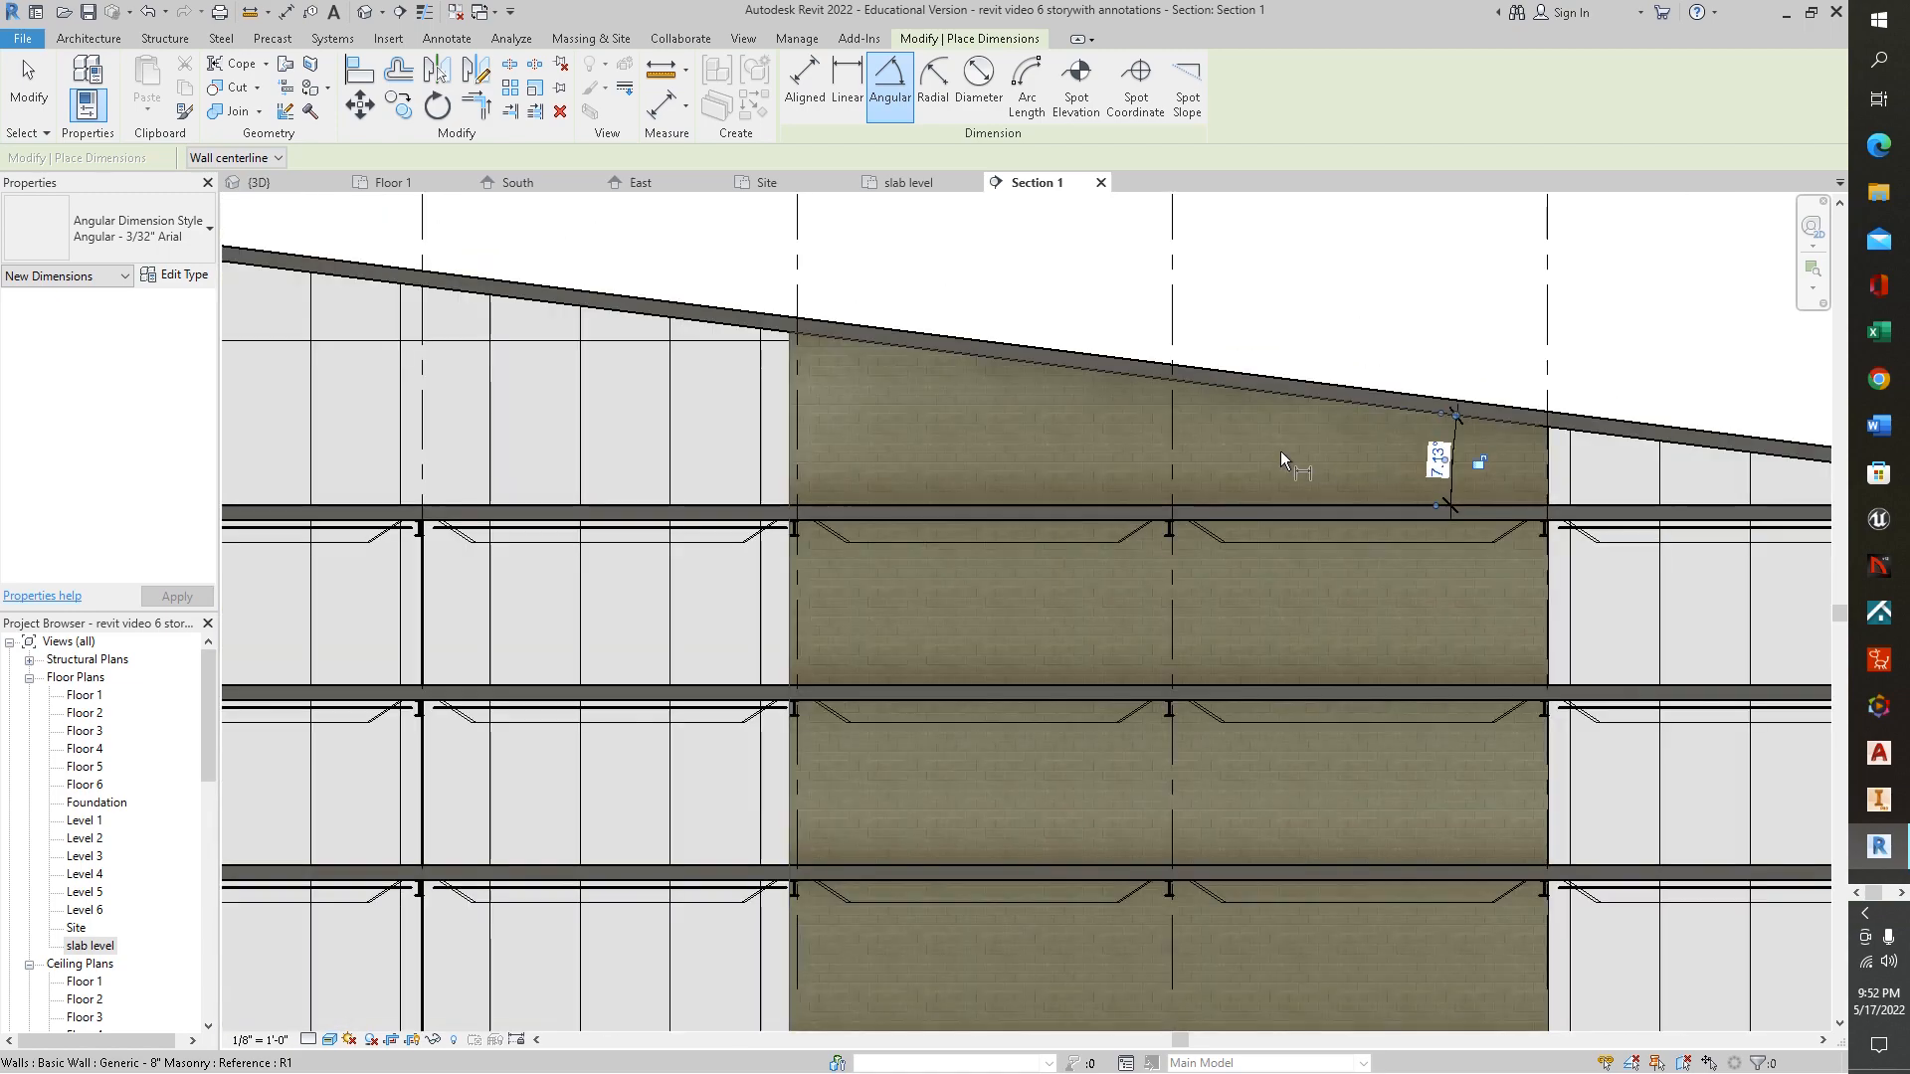
scroll(1280, 451, down, 2)
middle_drag(973, 400, 1441, 452)
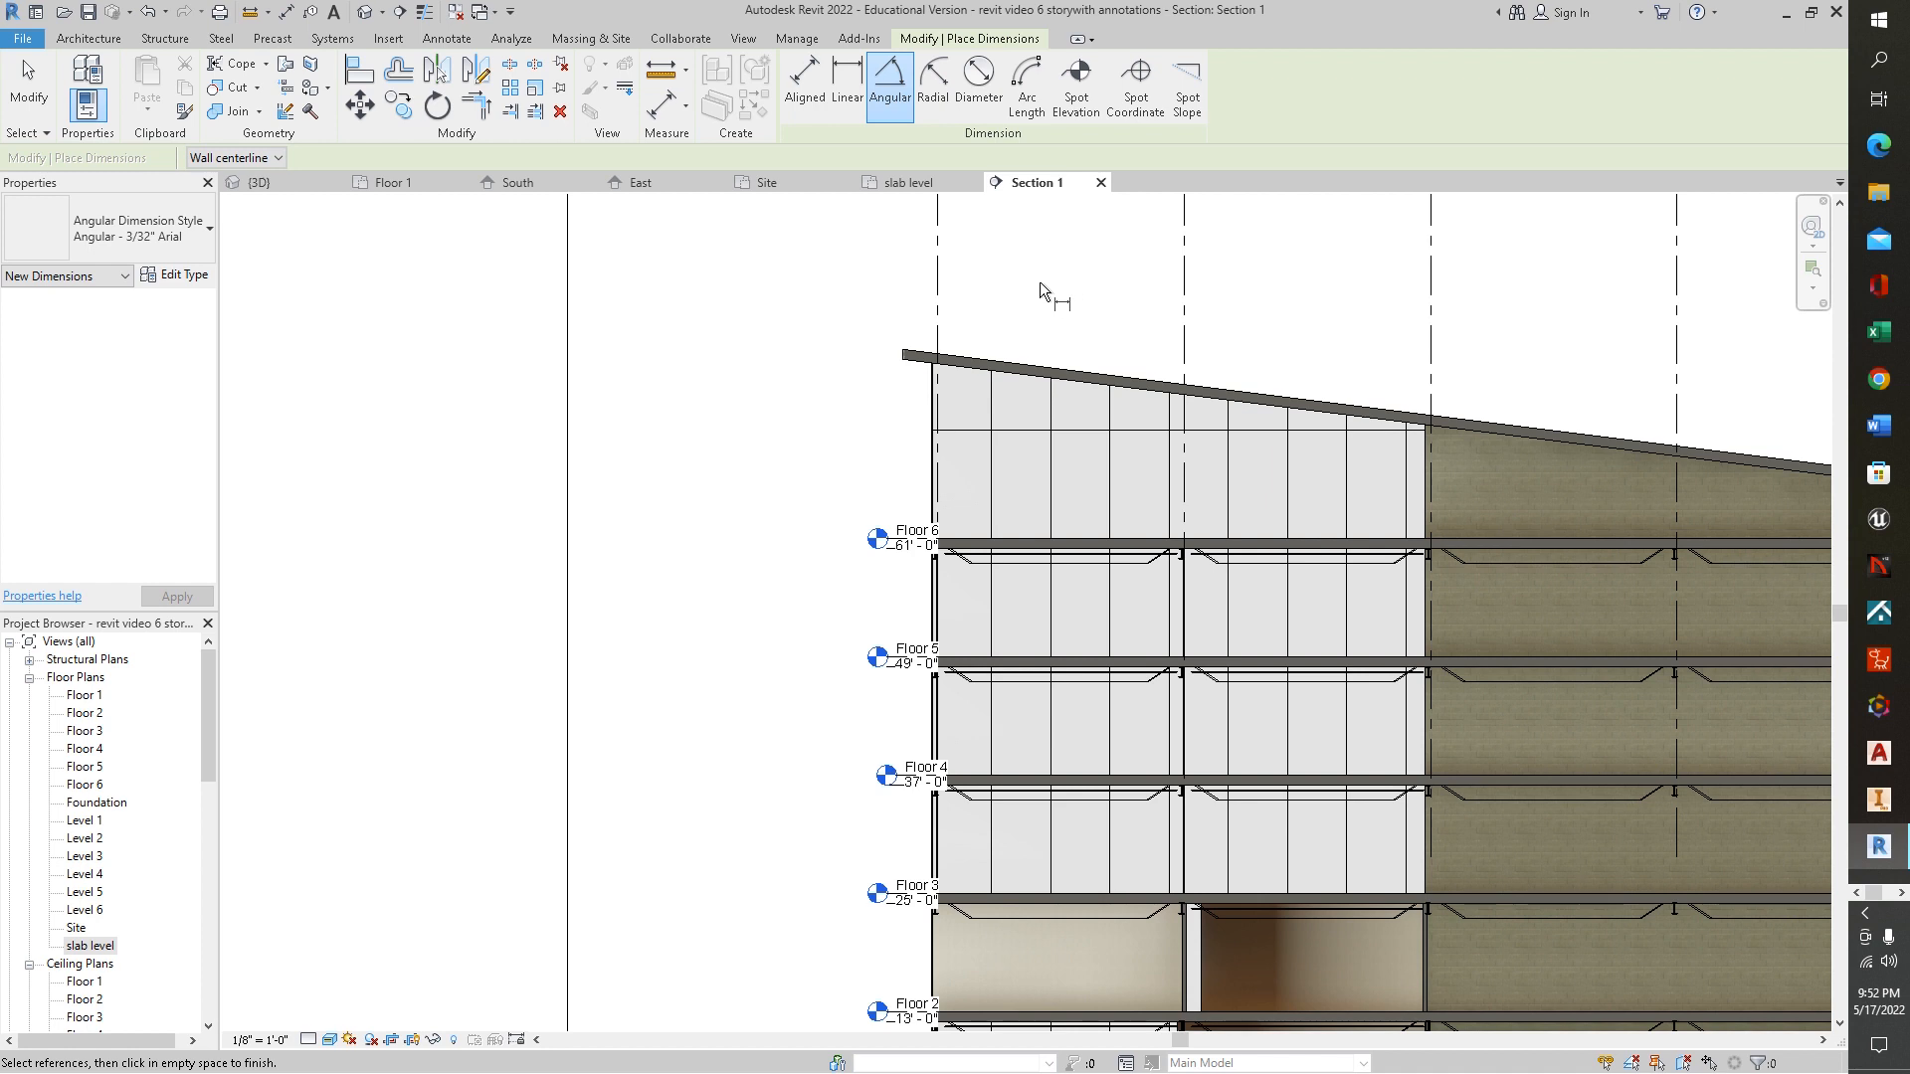
Step: Place a spot slope with arrow representation and 1/16" offset above the roof's top edge, near the middle of the building
middle_drag(1440, 346, 1015, 285)
click(1187, 88)
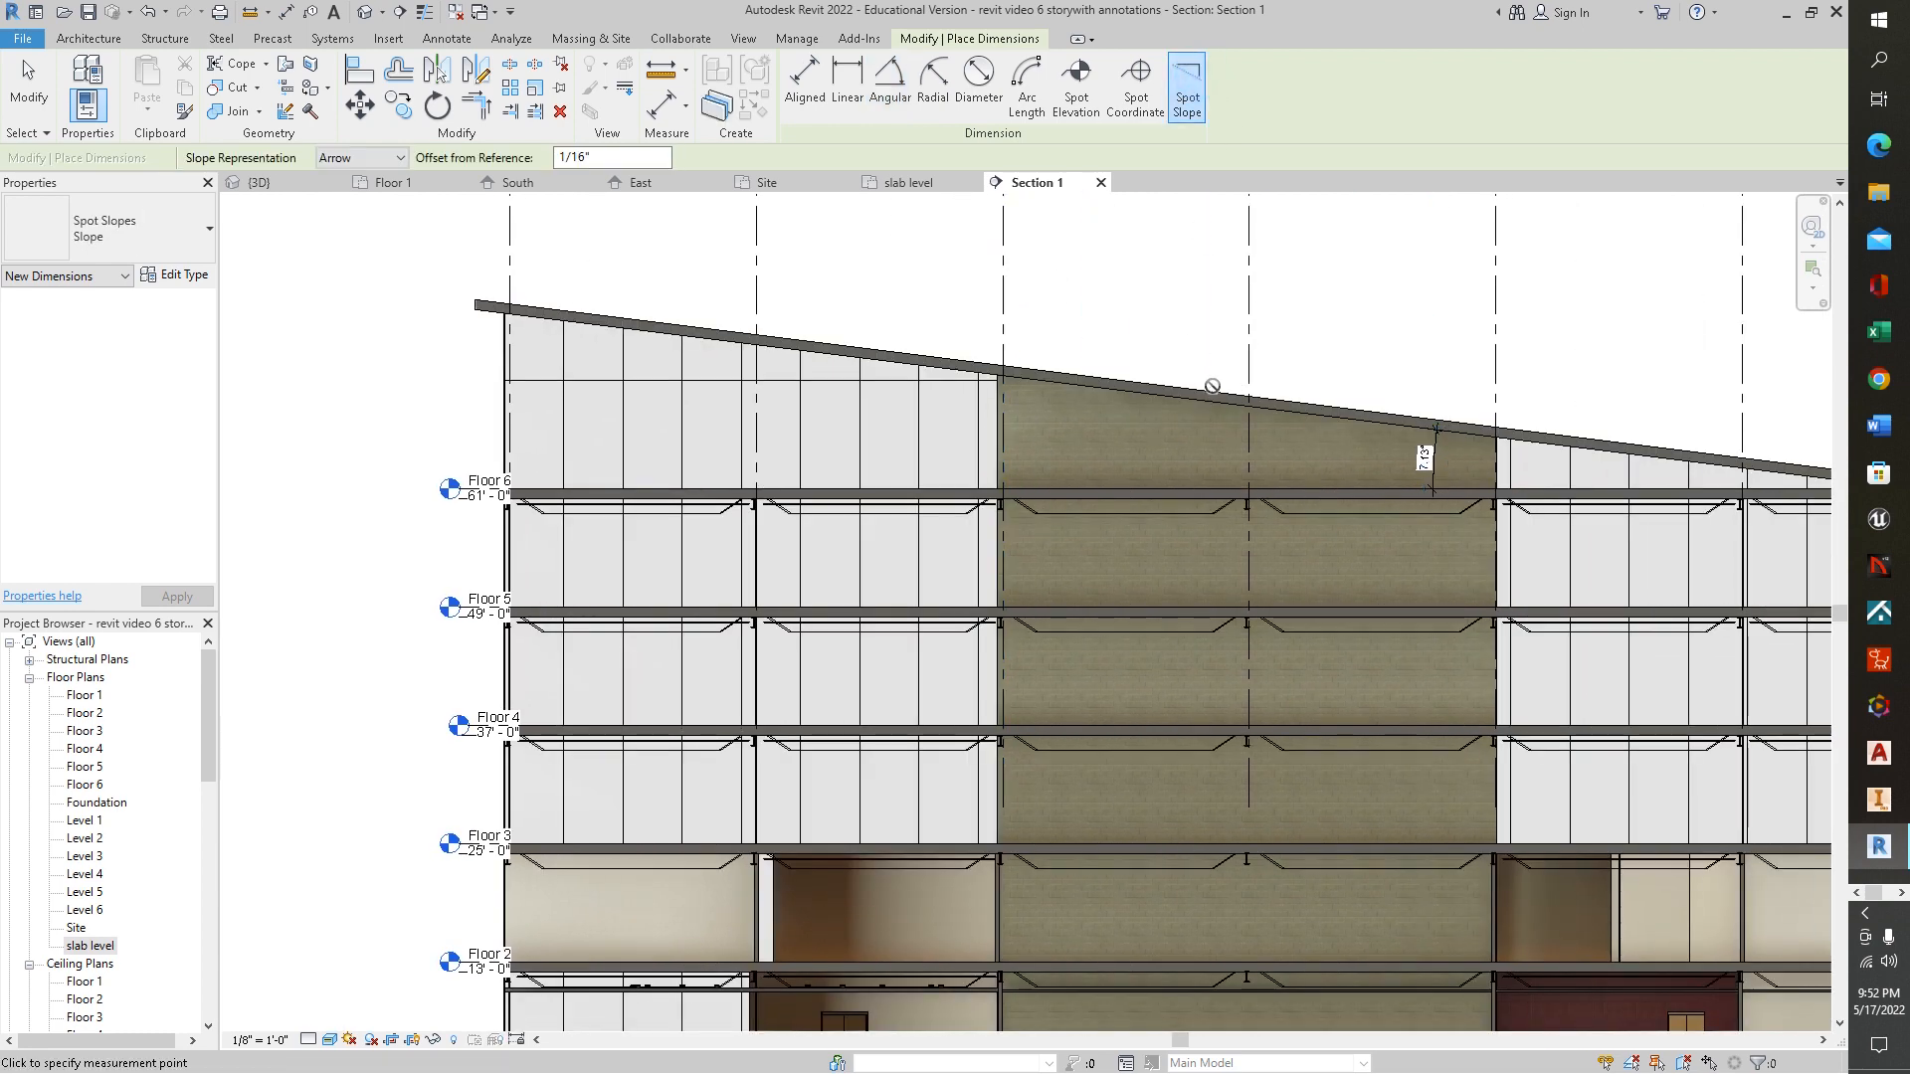
click(1215, 385)
scroll(1363, 334, up, 5)
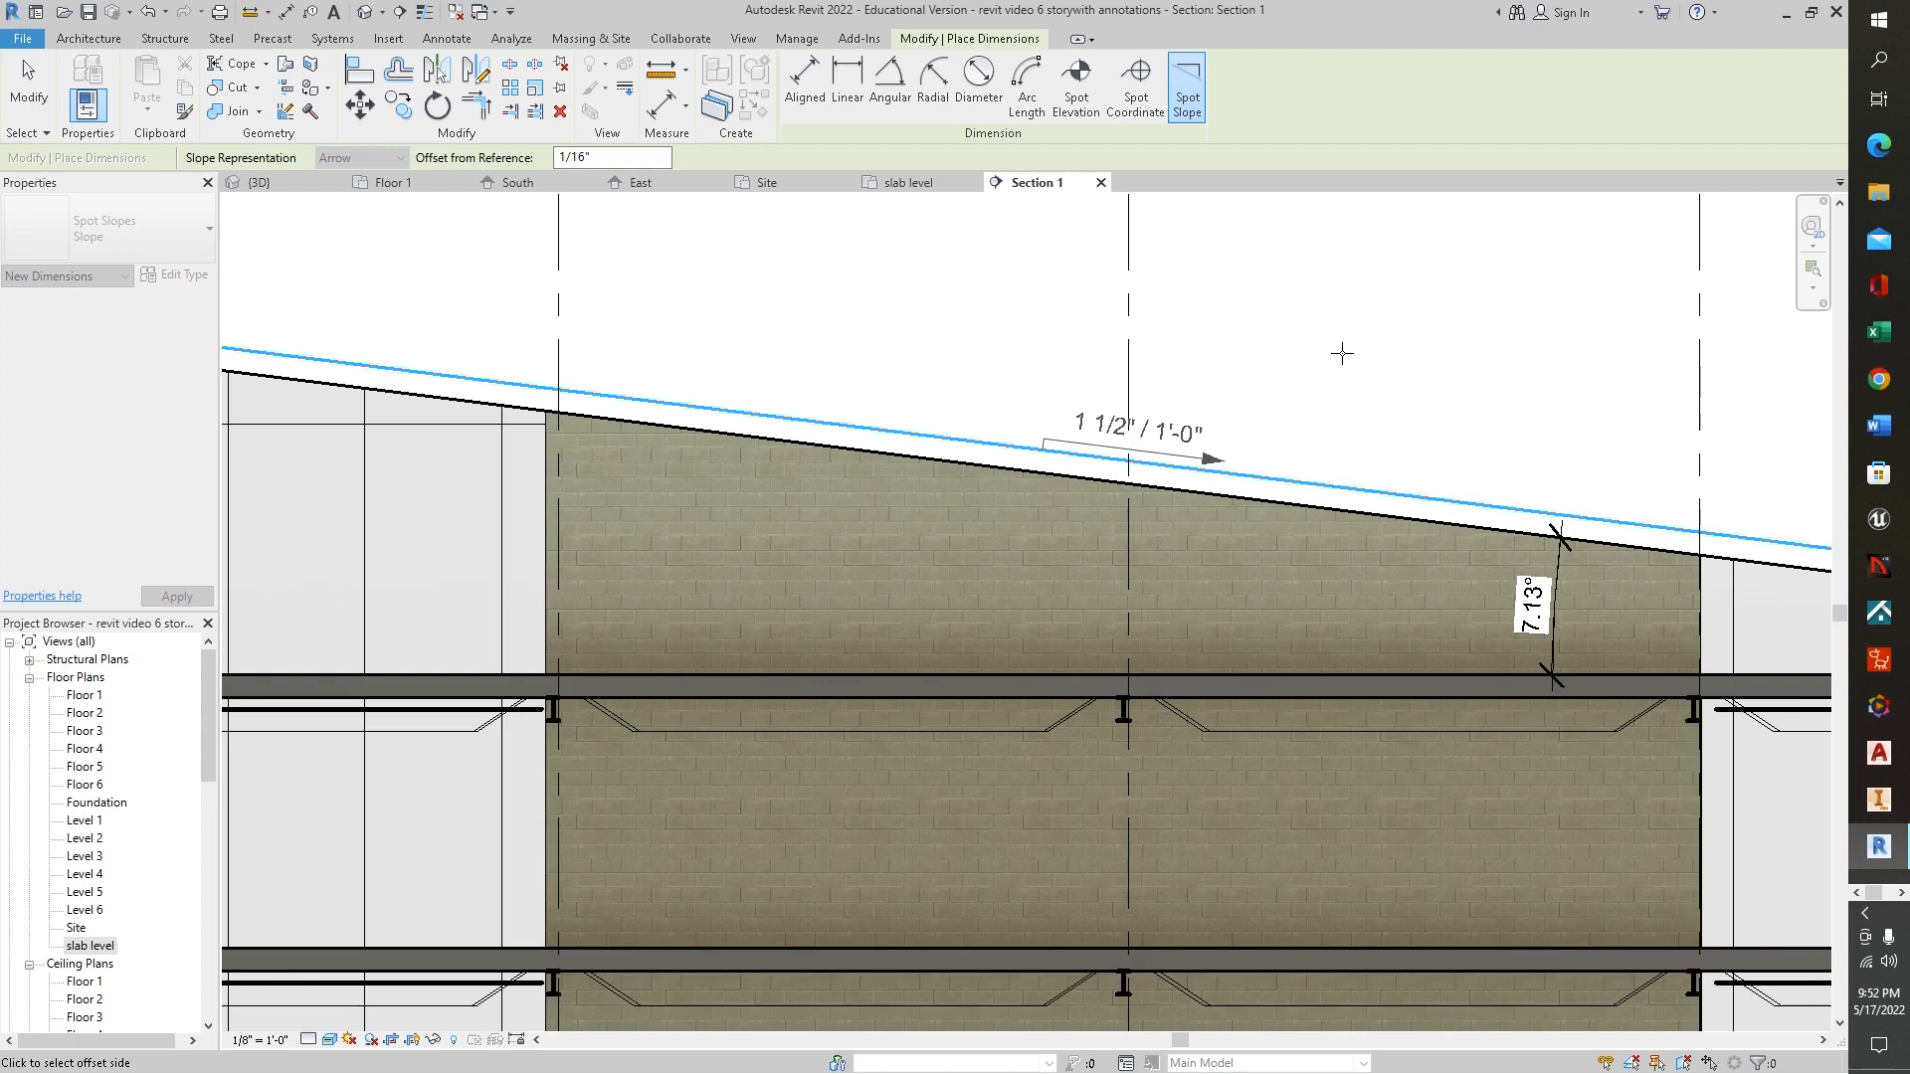
click(1025, 363)
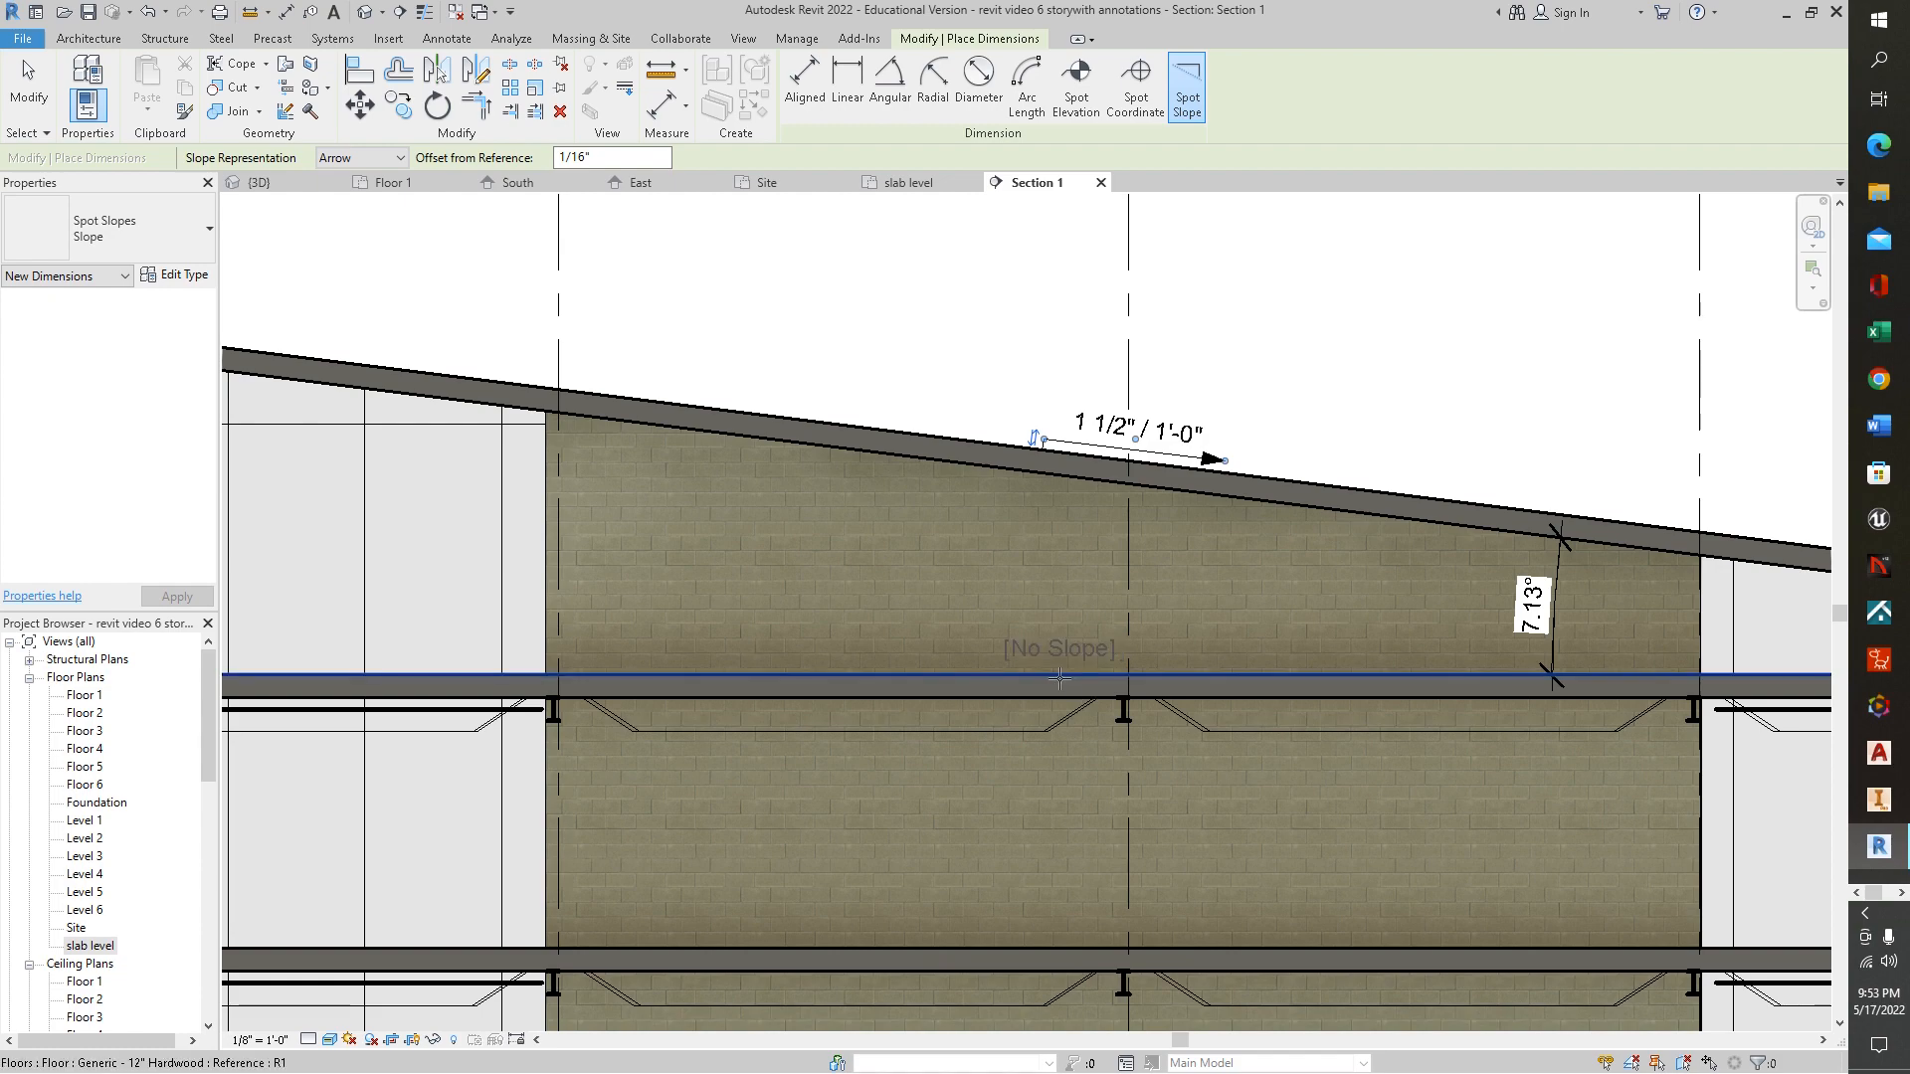
Step: Place a spot elevation with leader and shoulder on the roof's top corner at its high end, extending the leader outward beyond the building
middle_drag(1403, 876, 1325, 589)
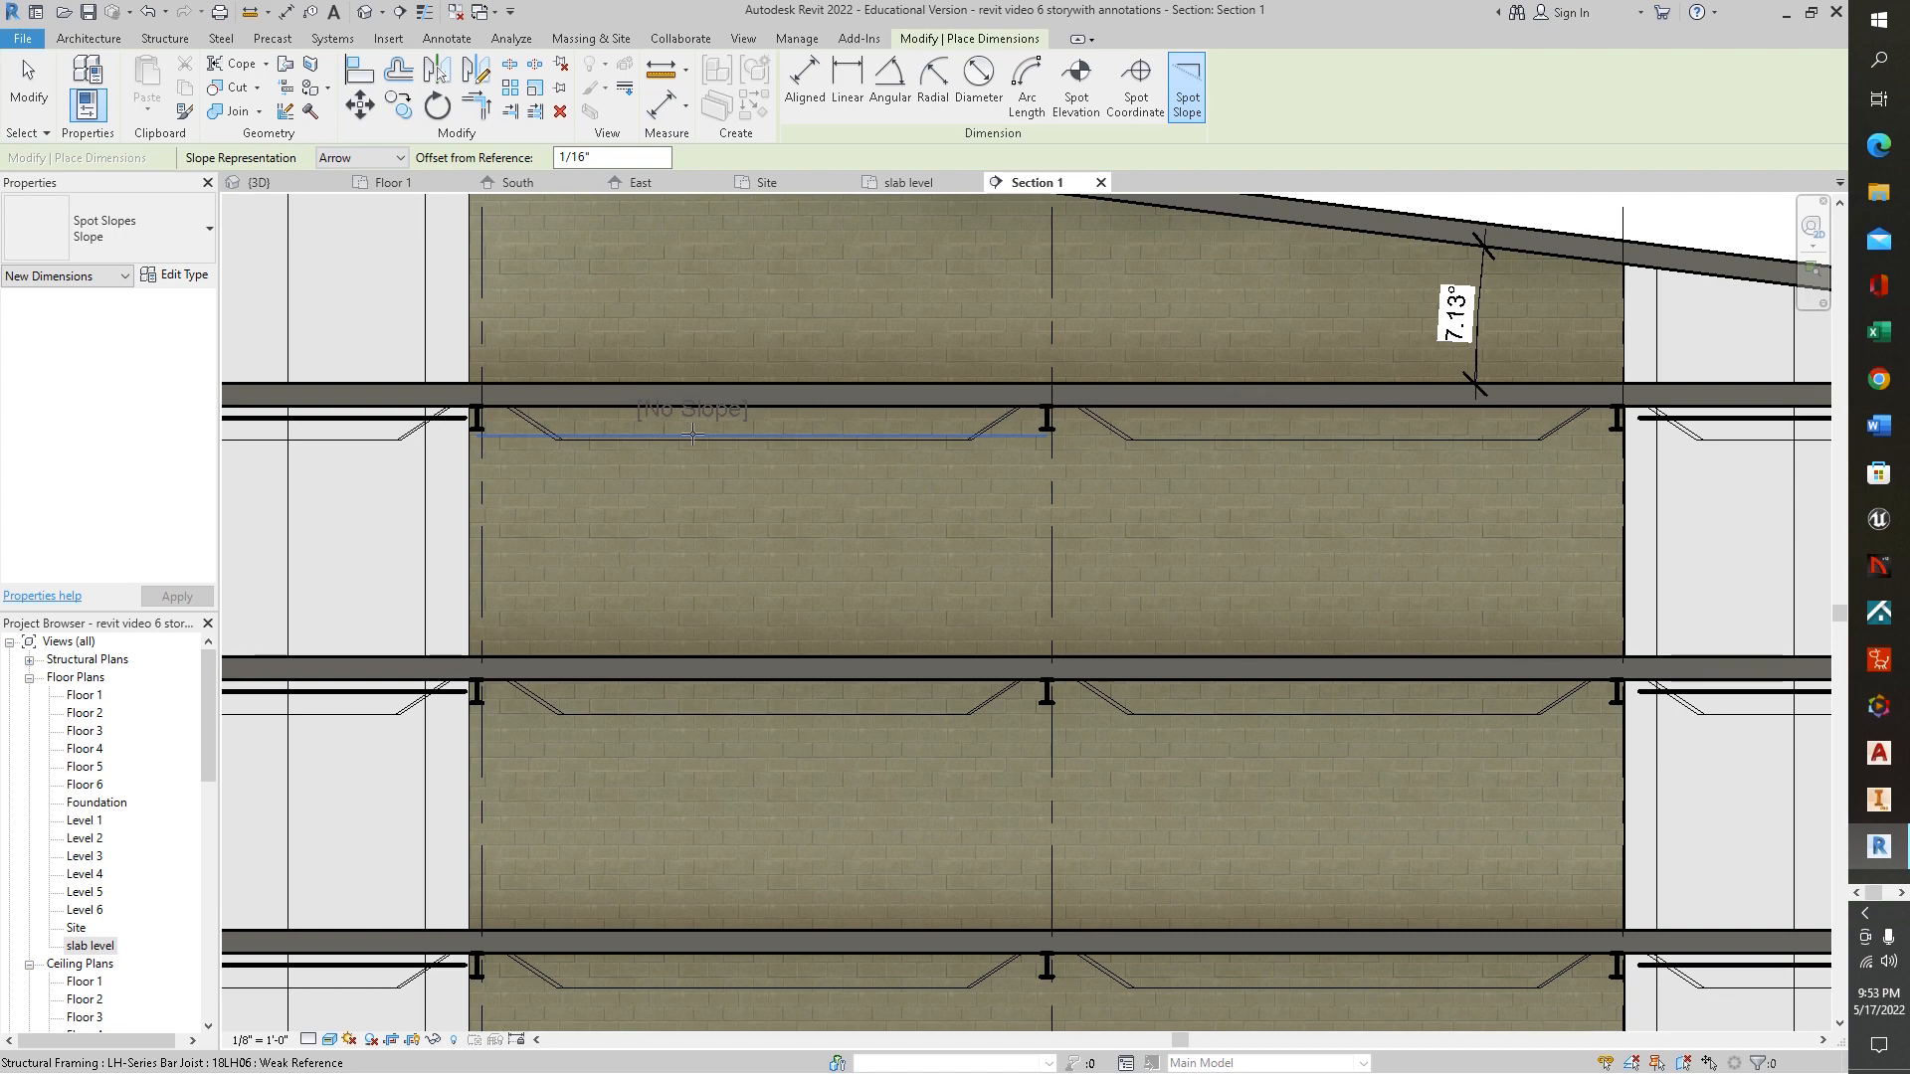
scroll(692, 435, down, 6)
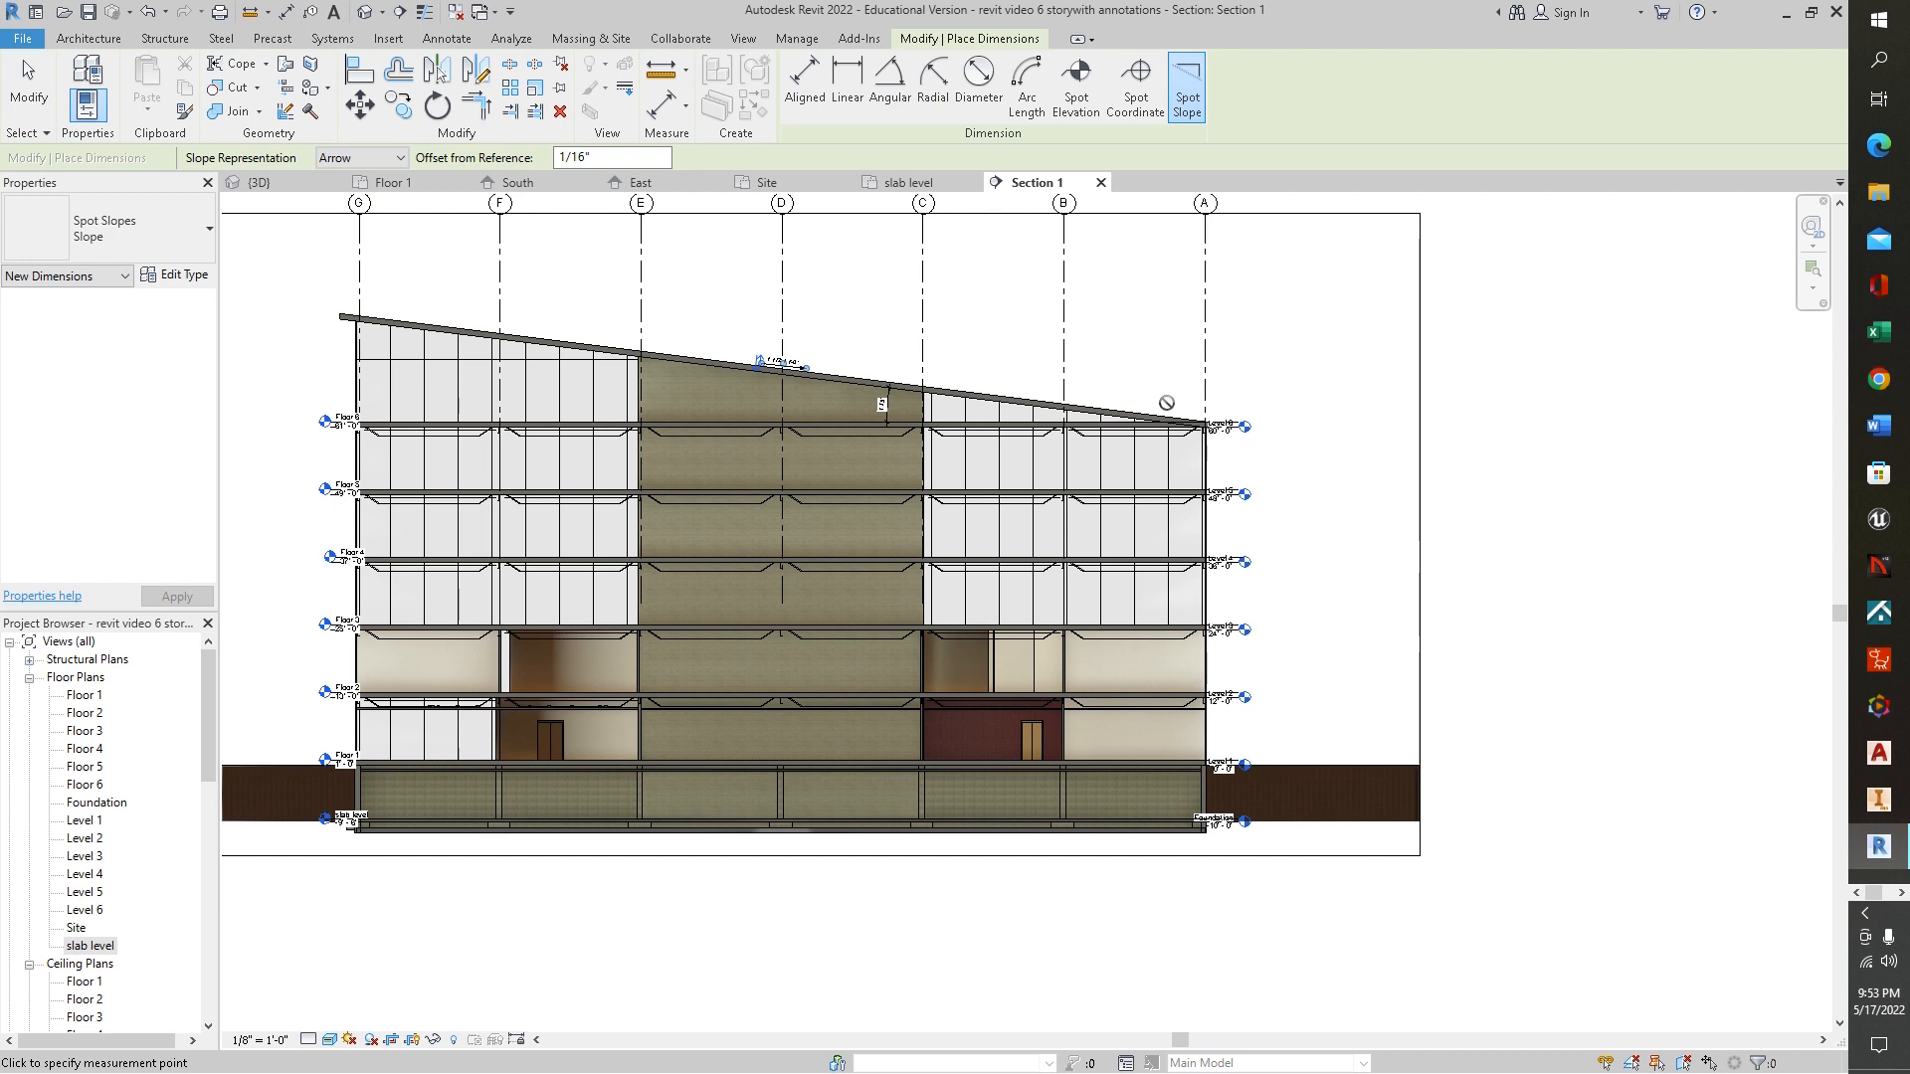
middle_drag(695, 316, 1107, 437)
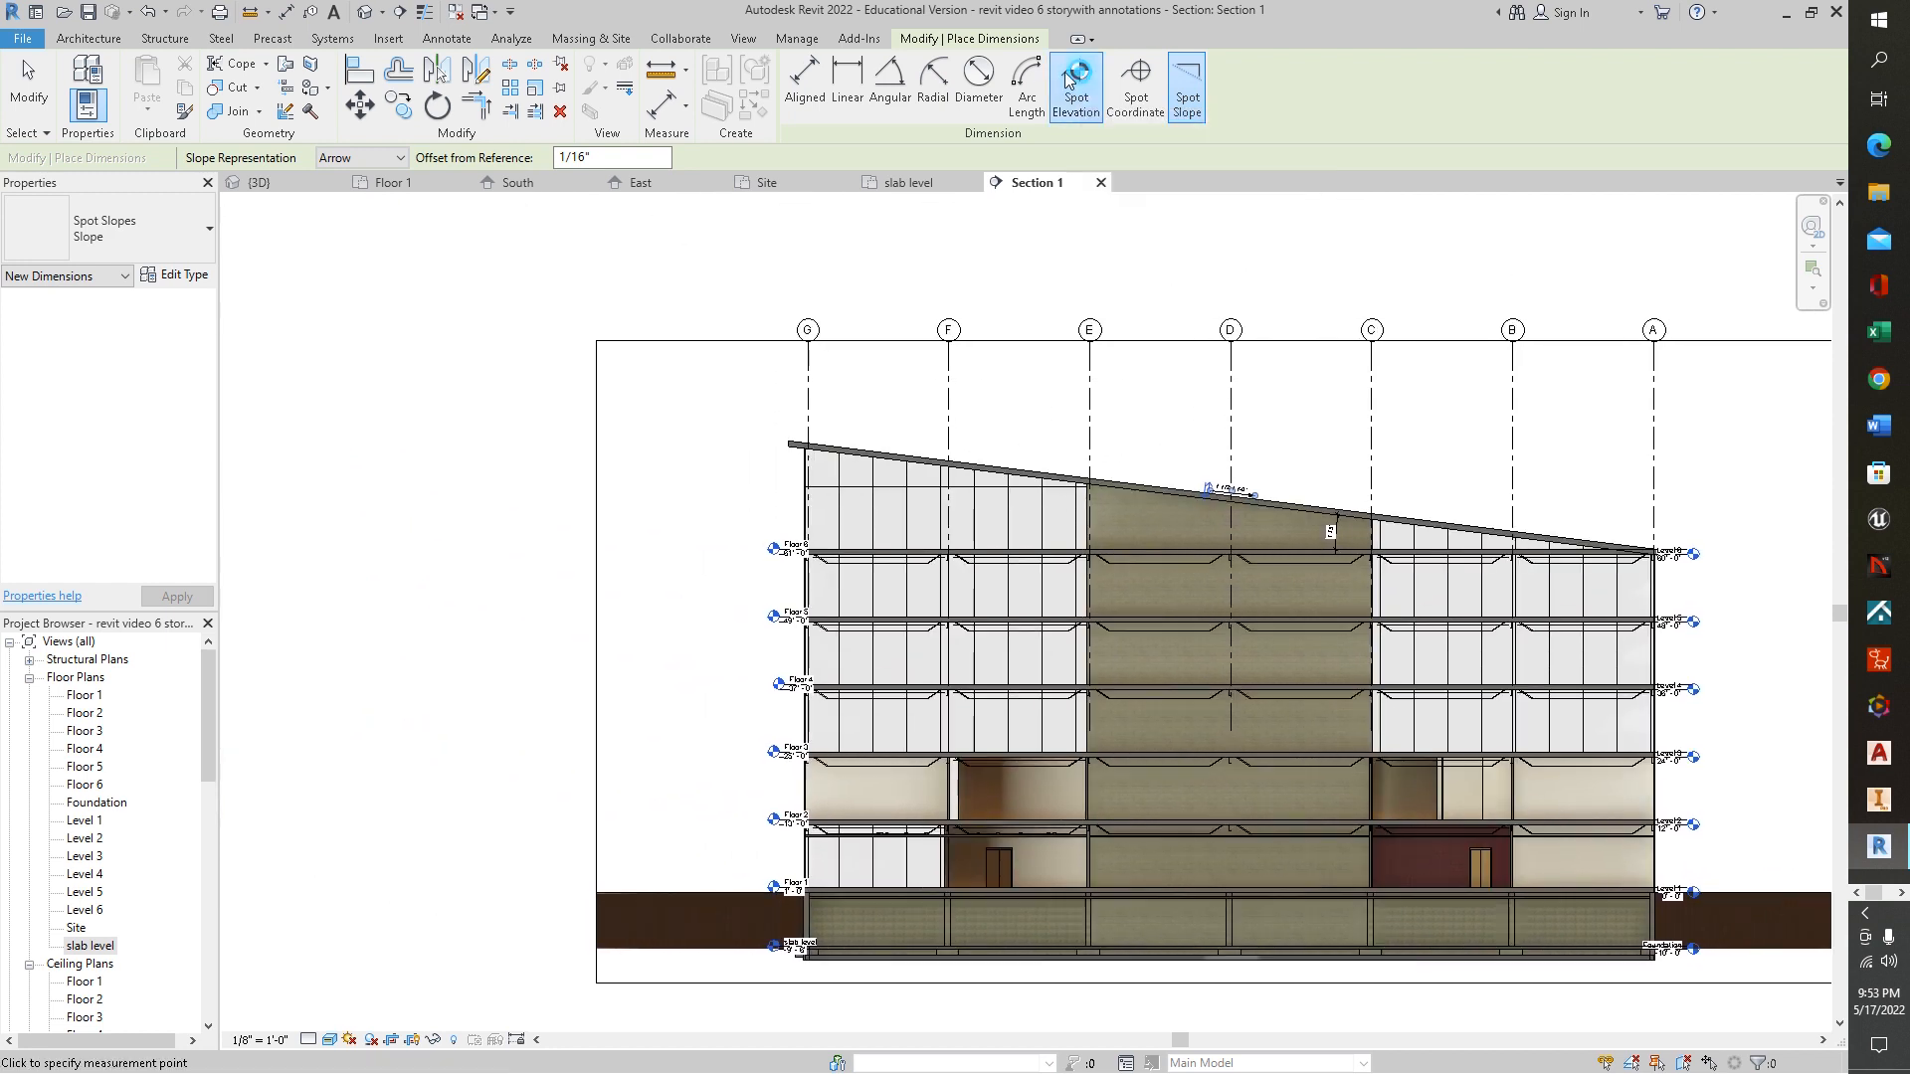
click(1075, 80)
scroll(788, 437, up, 6)
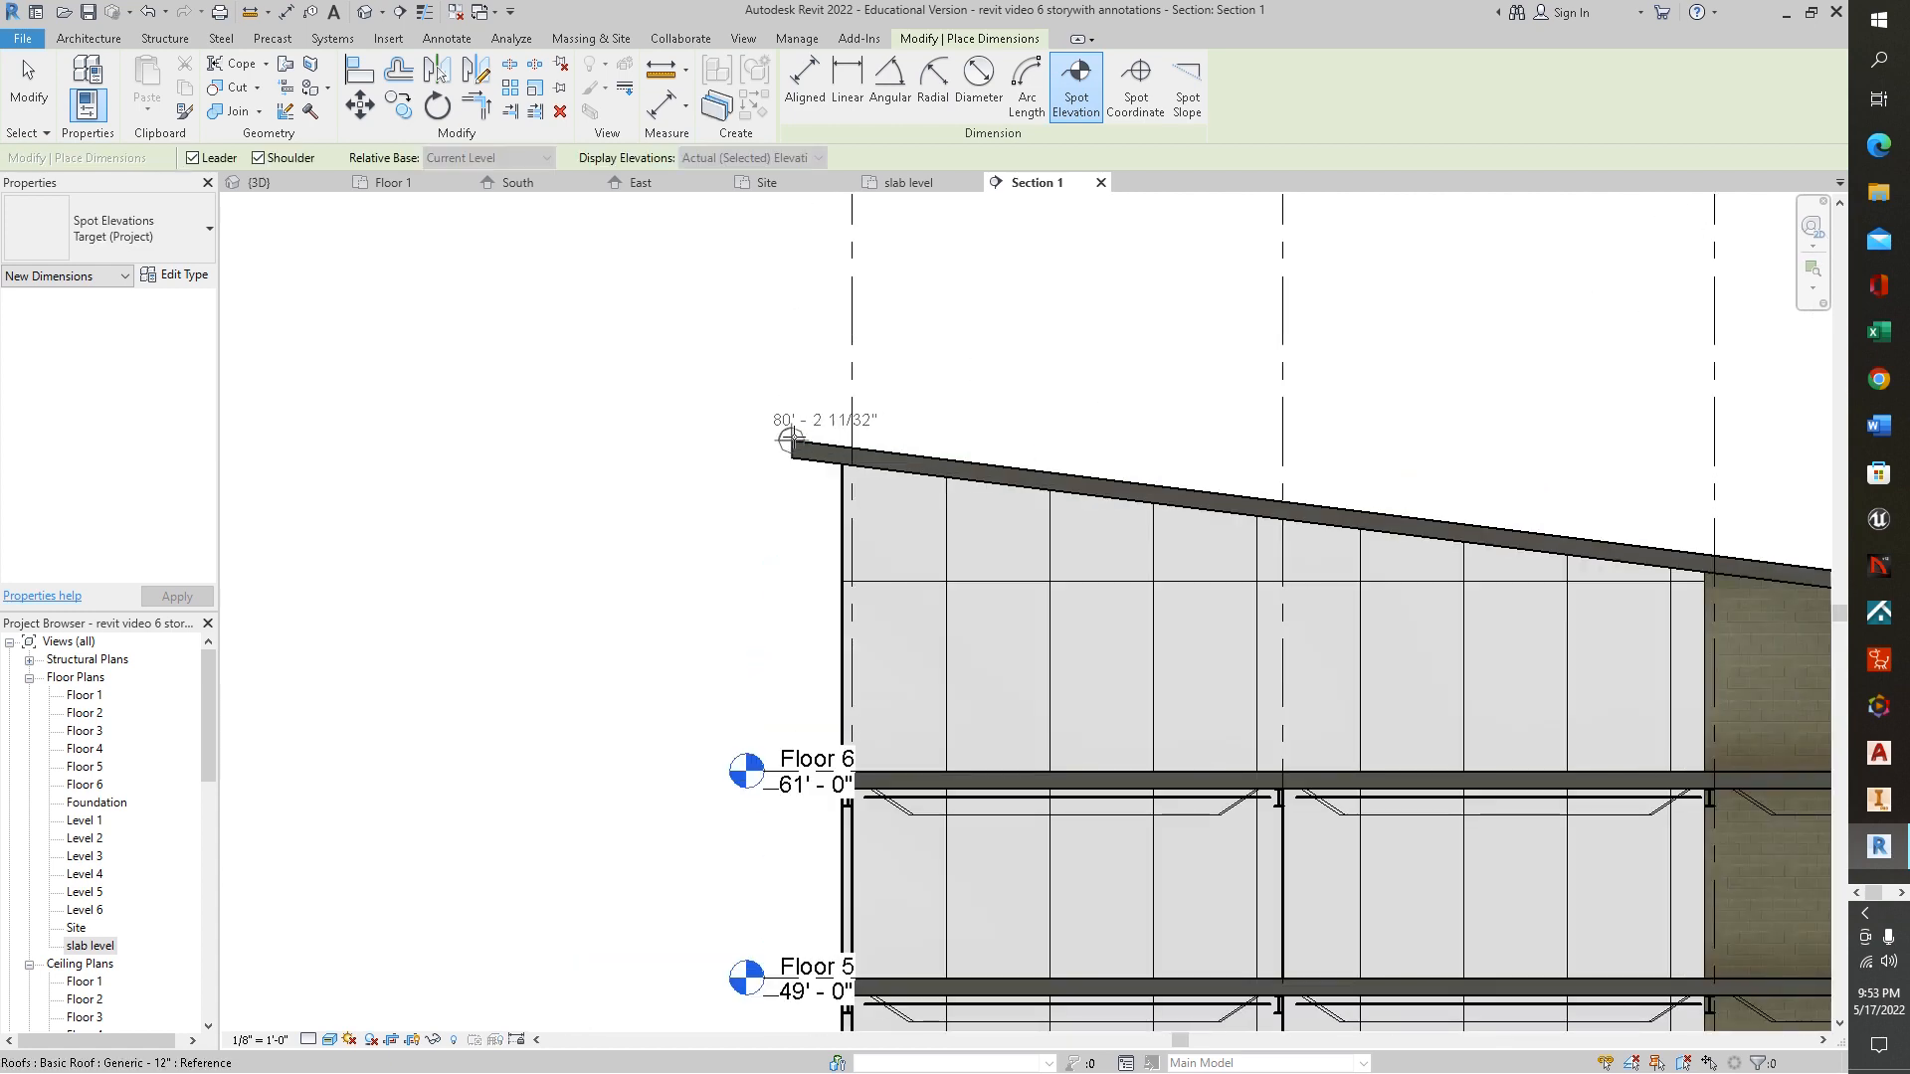
click(790, 439)
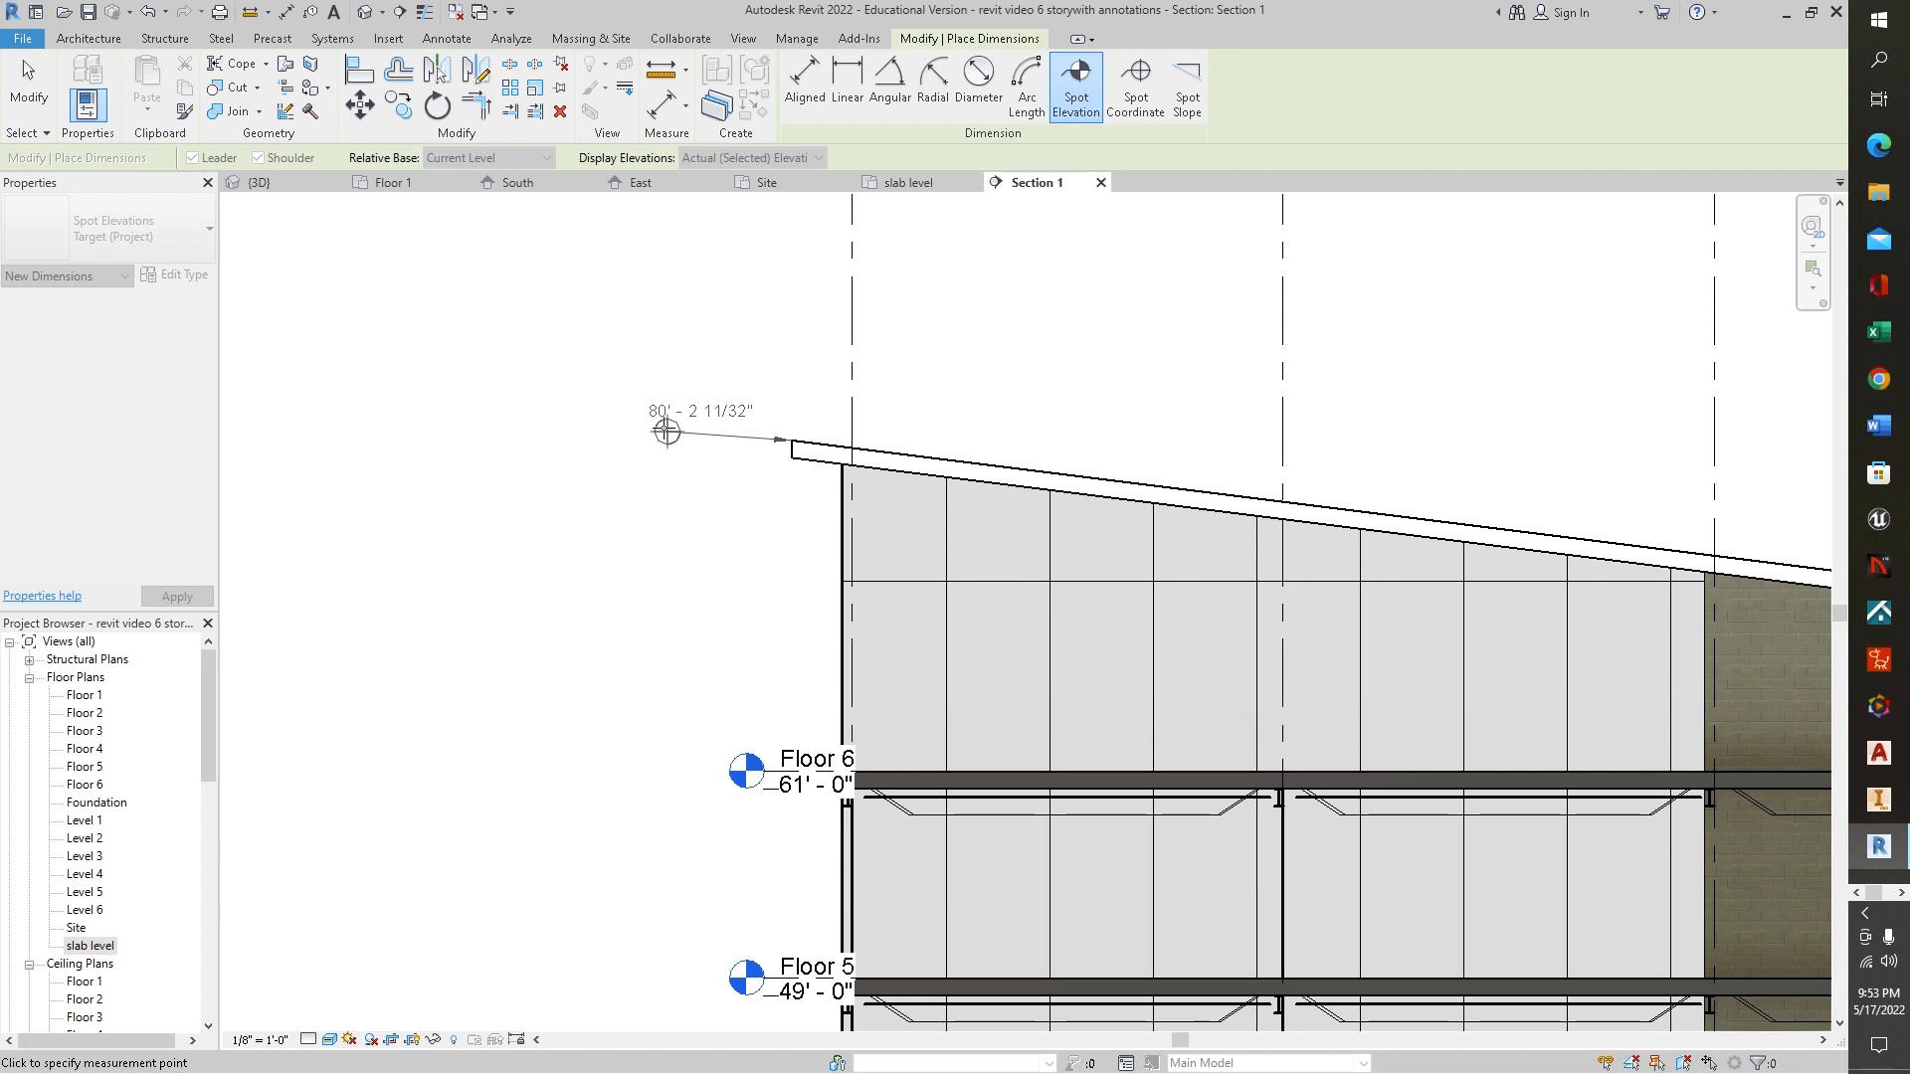
click(659, 426)
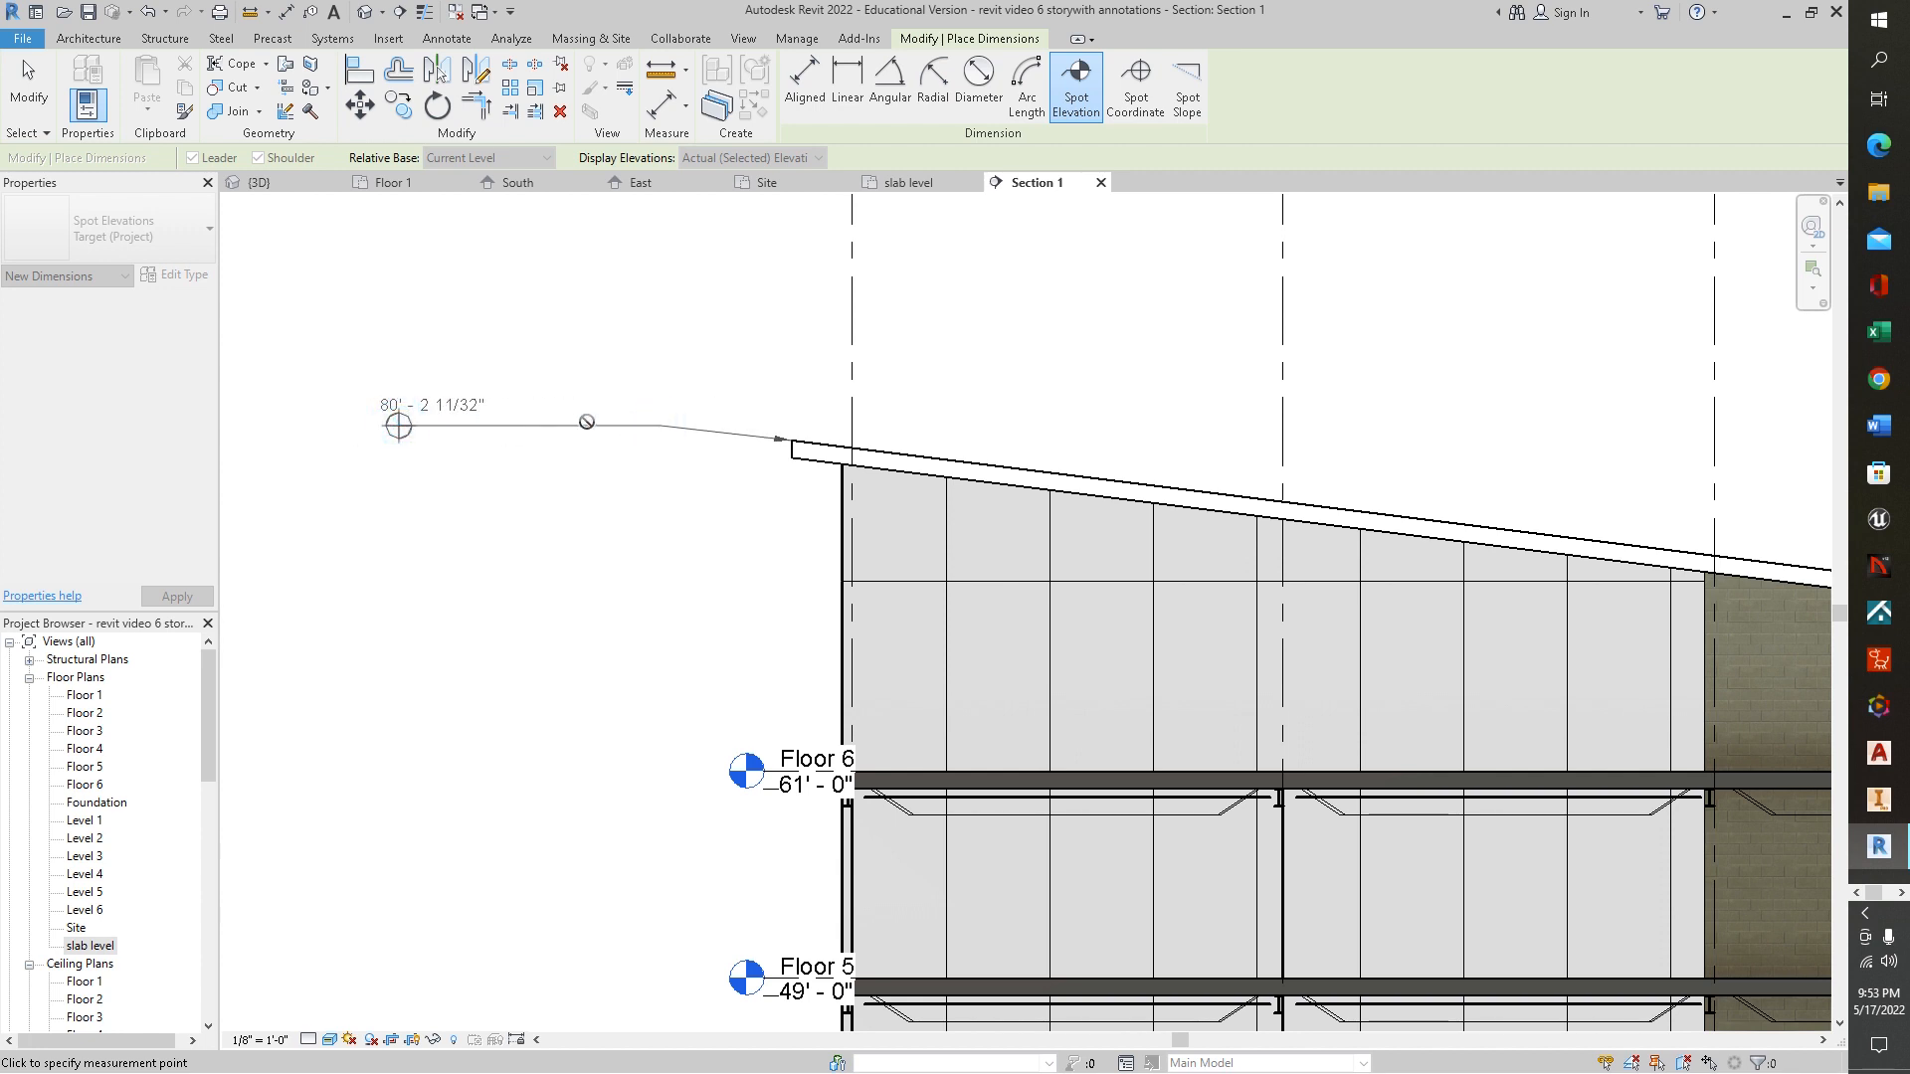
click(398, 425)
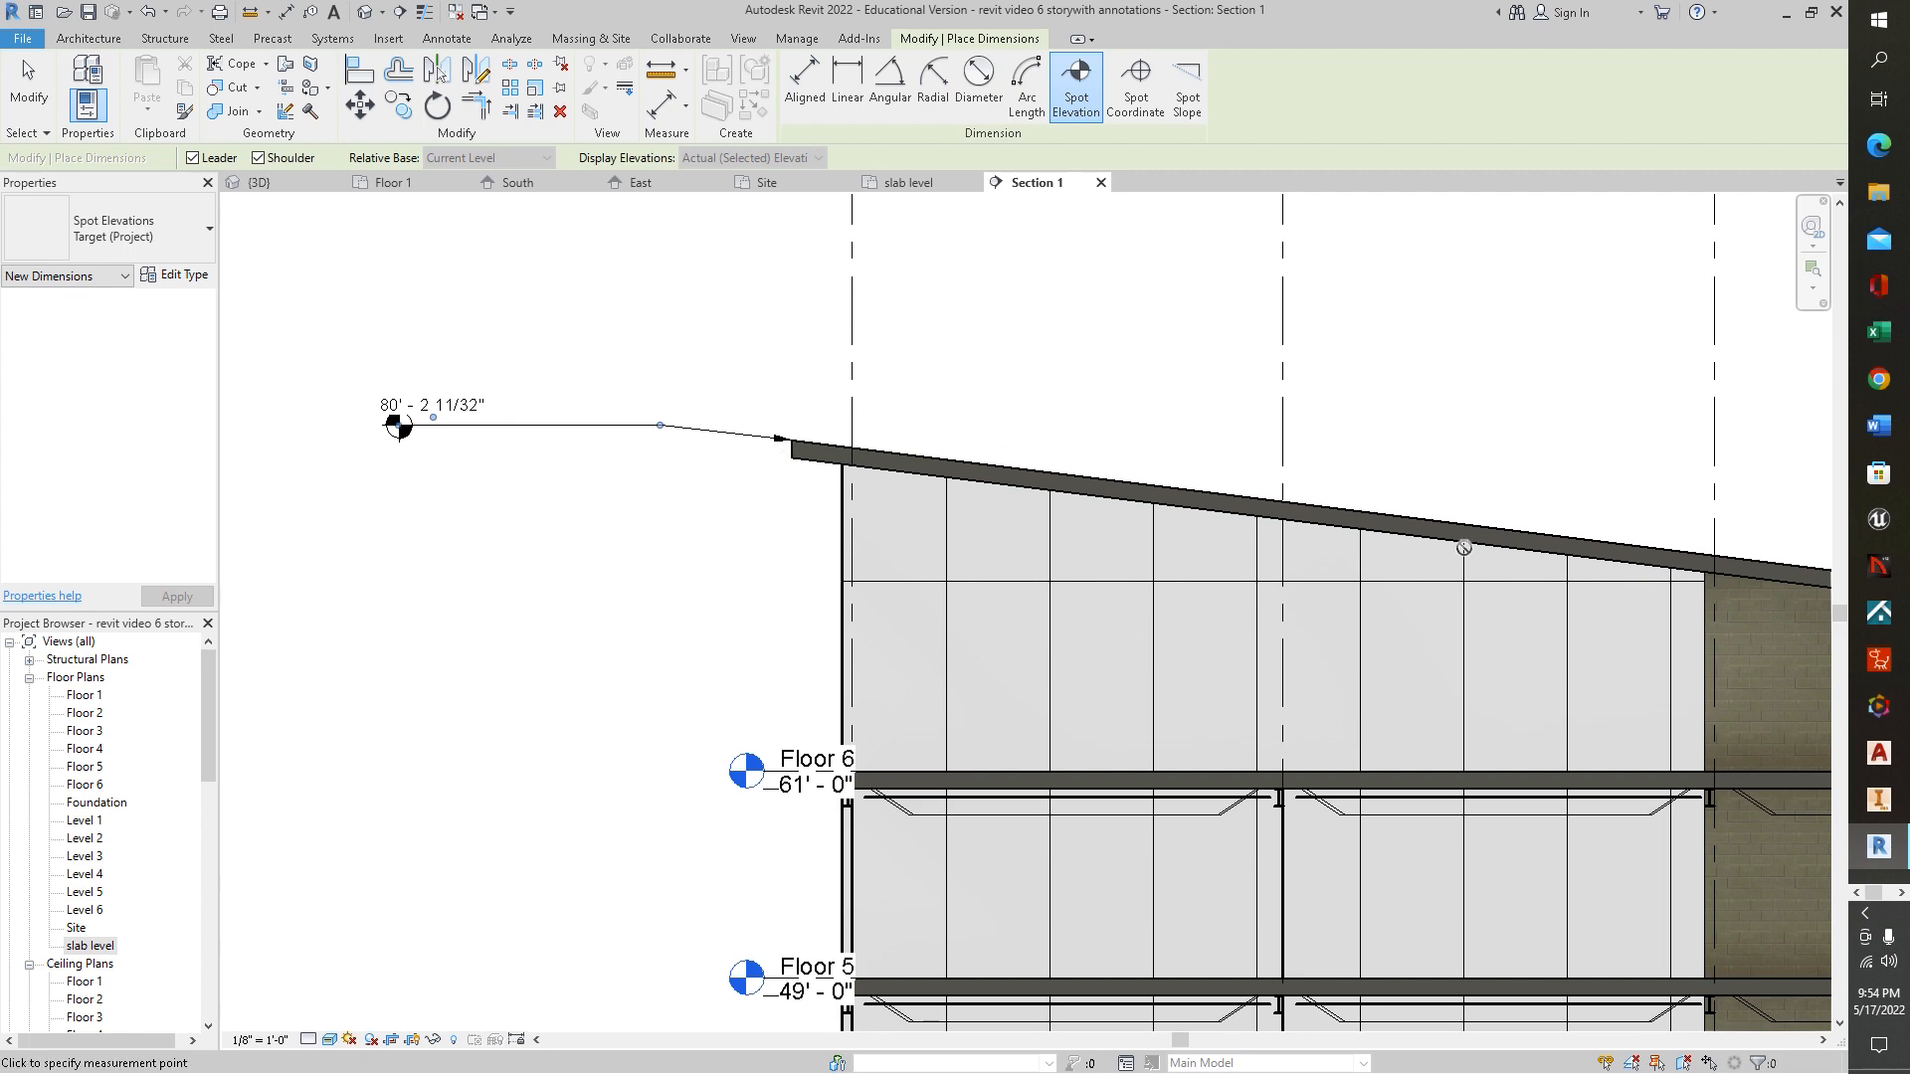
Step: Place a spot elevation with leader and shoulder on the upper right corner of the brown Floor 1 double door's frame
scroll(1576, 497, down, 5)
mouse_move(1610, 487)
middle_down()
mouse_move(1317, 456)
mouse_move(905, 361)
mouse_move(674, 337)
mouse_move(1095, 349)
mouse_move(1062, 226)
middle_up()
scroll(1063, 744, up, 2)
middle_drag(1080, 737, 896, 812)
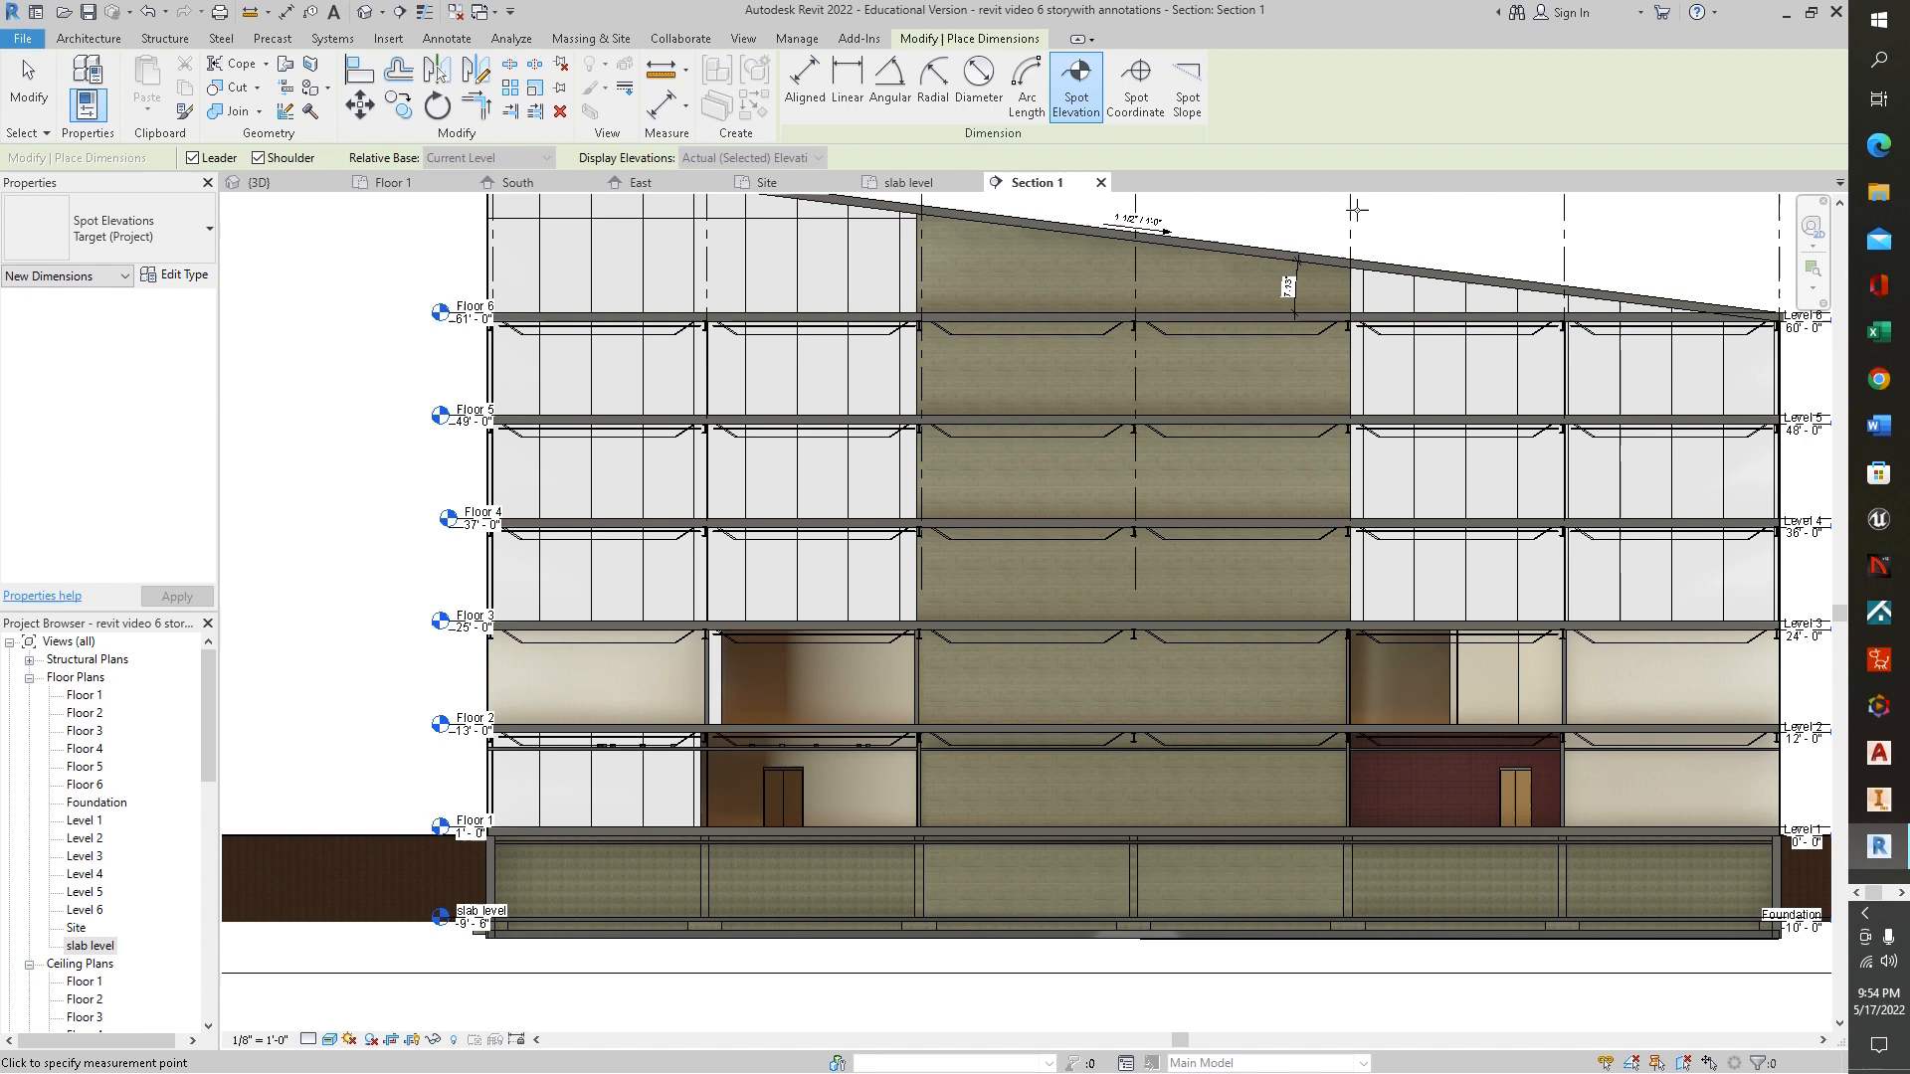
scroll(1282, 288, up, 2)
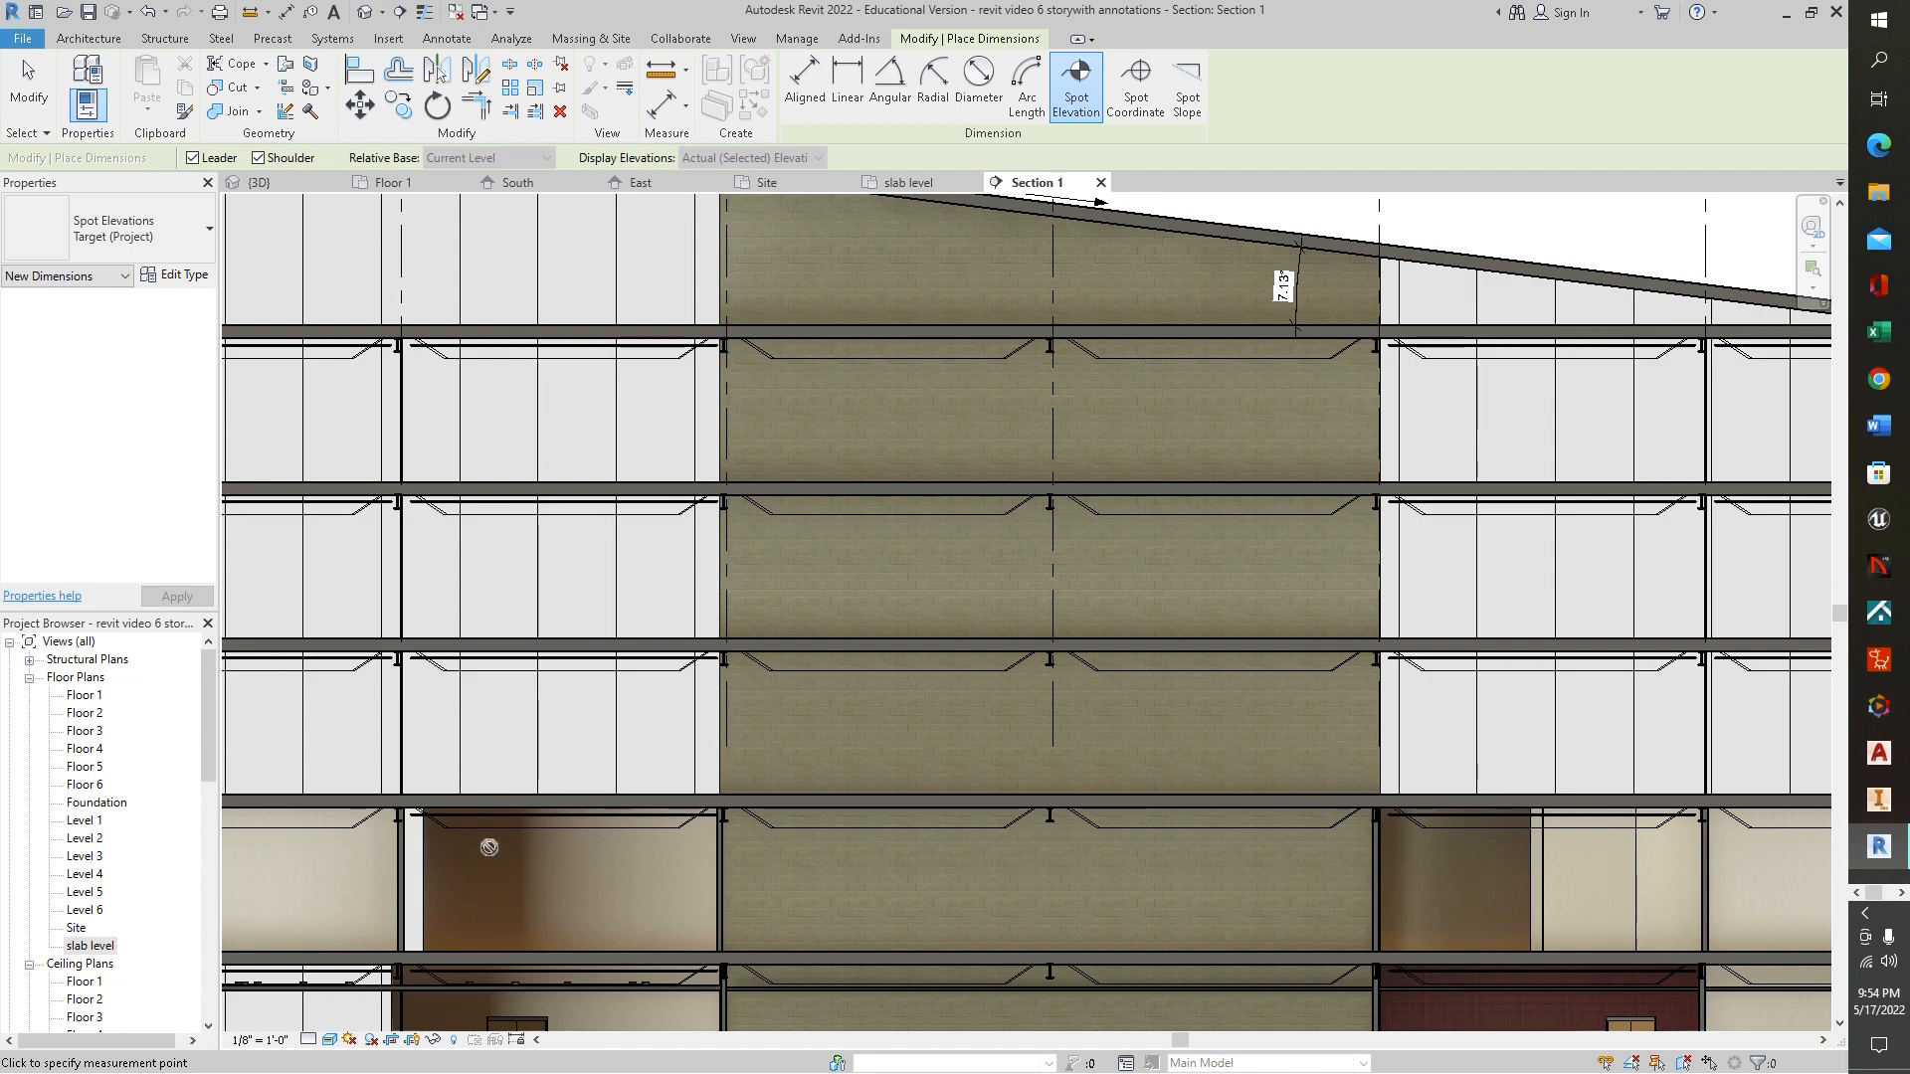
scroll(482, 862, down, 2)
middle_drag(628, 953, 1154, 777)
scroll(1052, 784, up, 5)
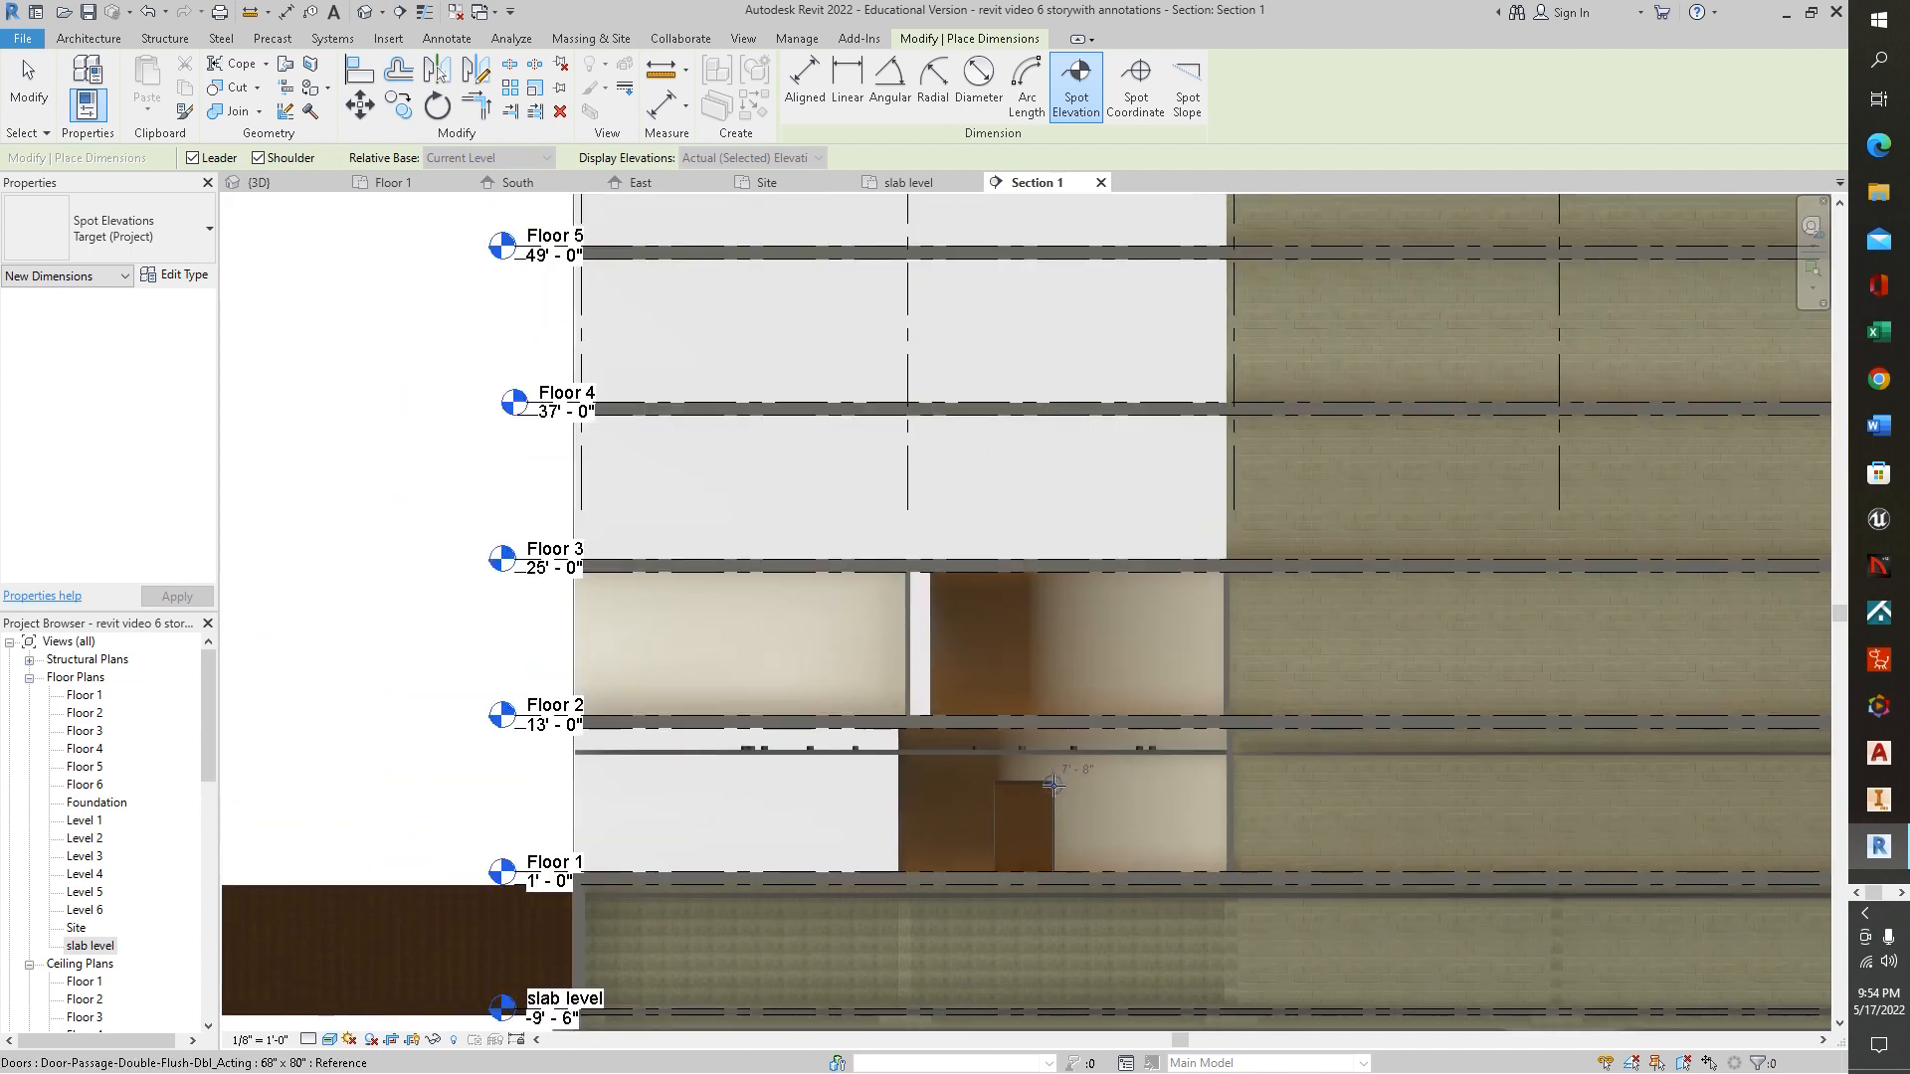
scroll(1052, 785, up, 4)
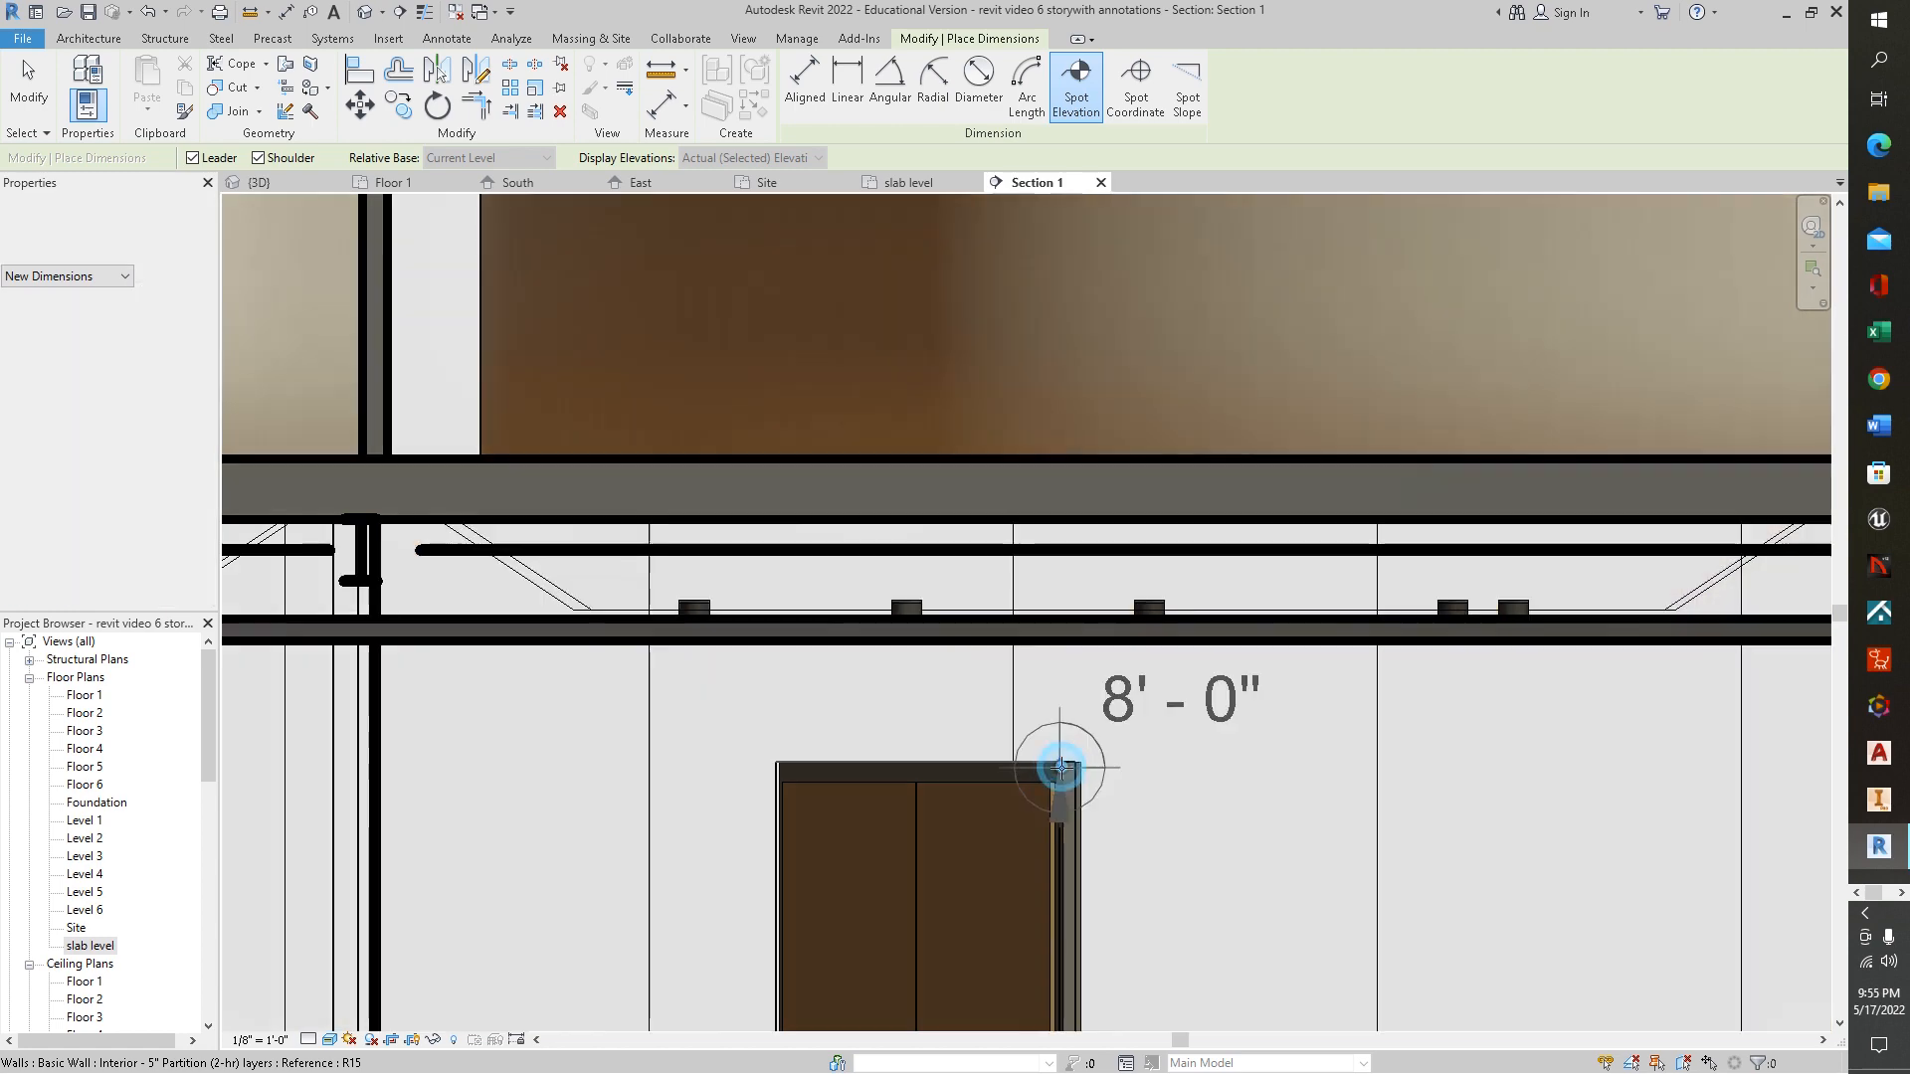
click(1059, 766)
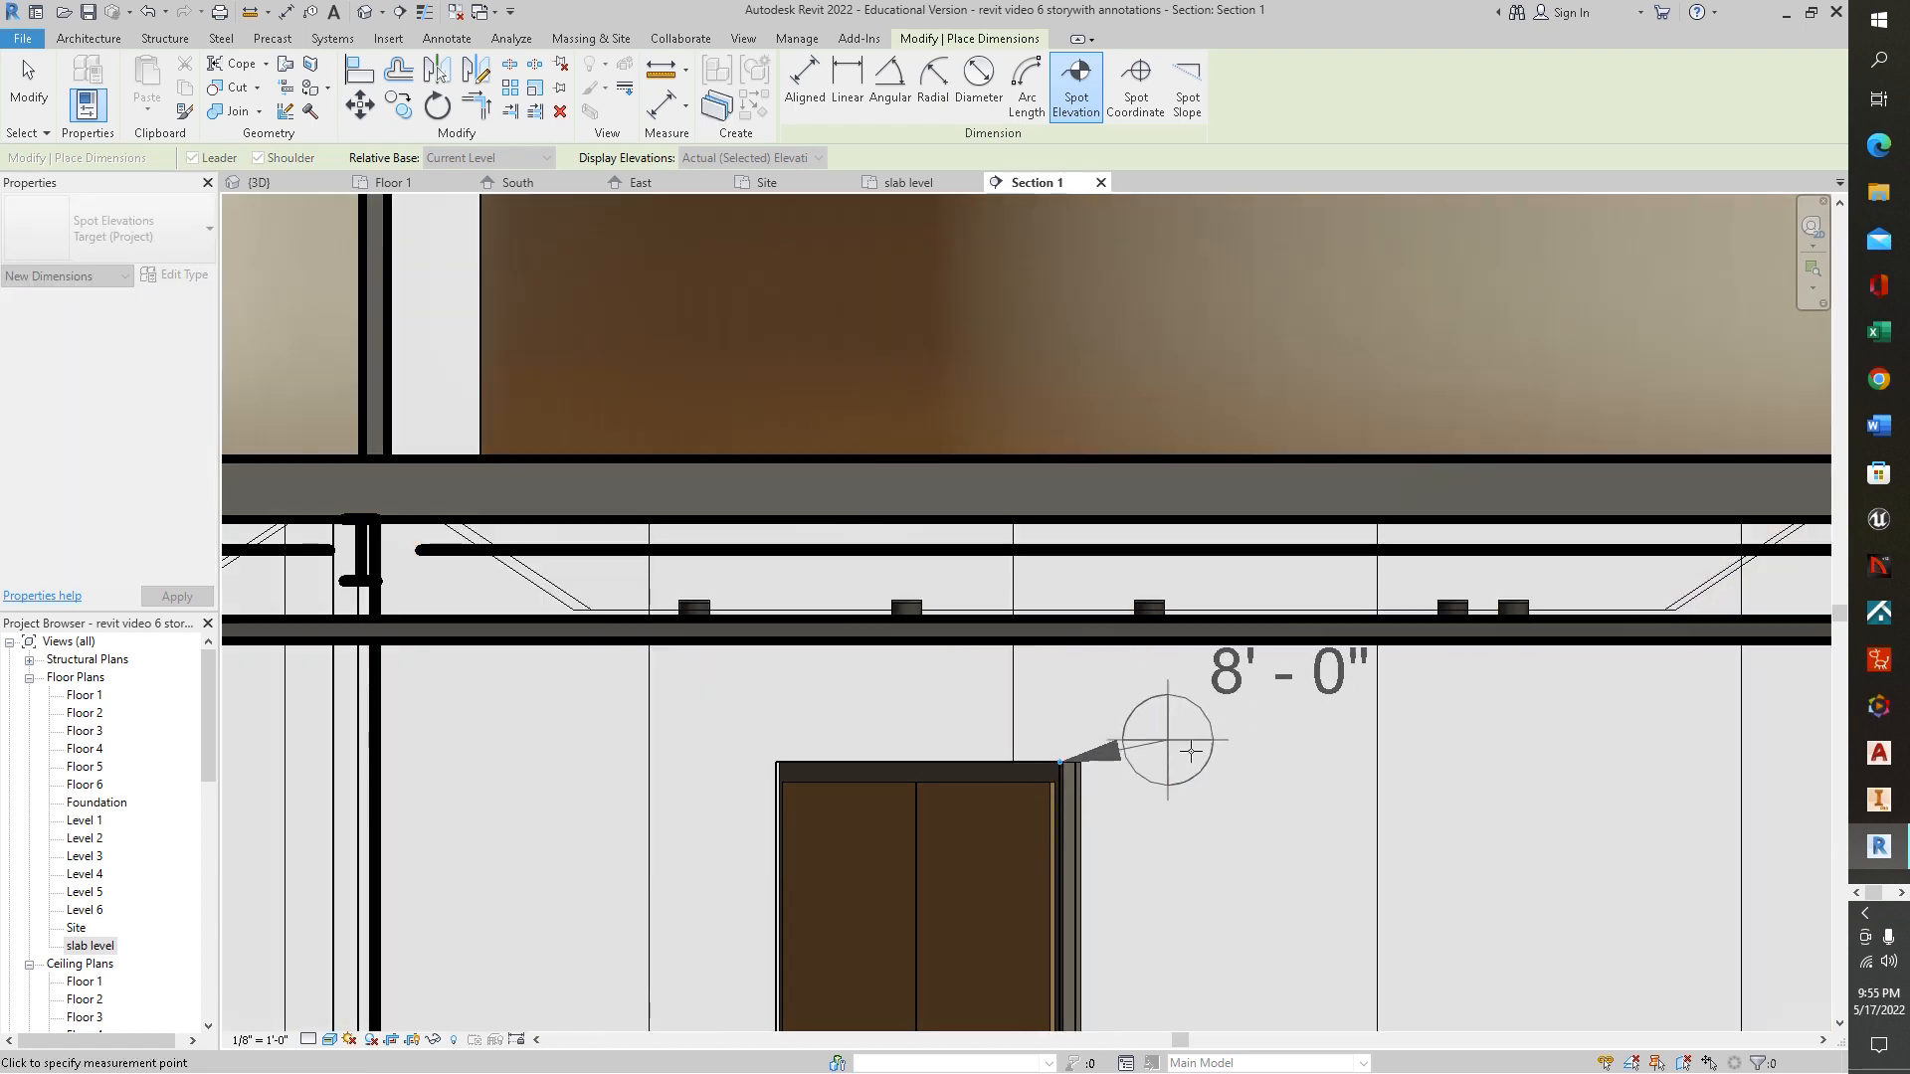
click(1275, 722)
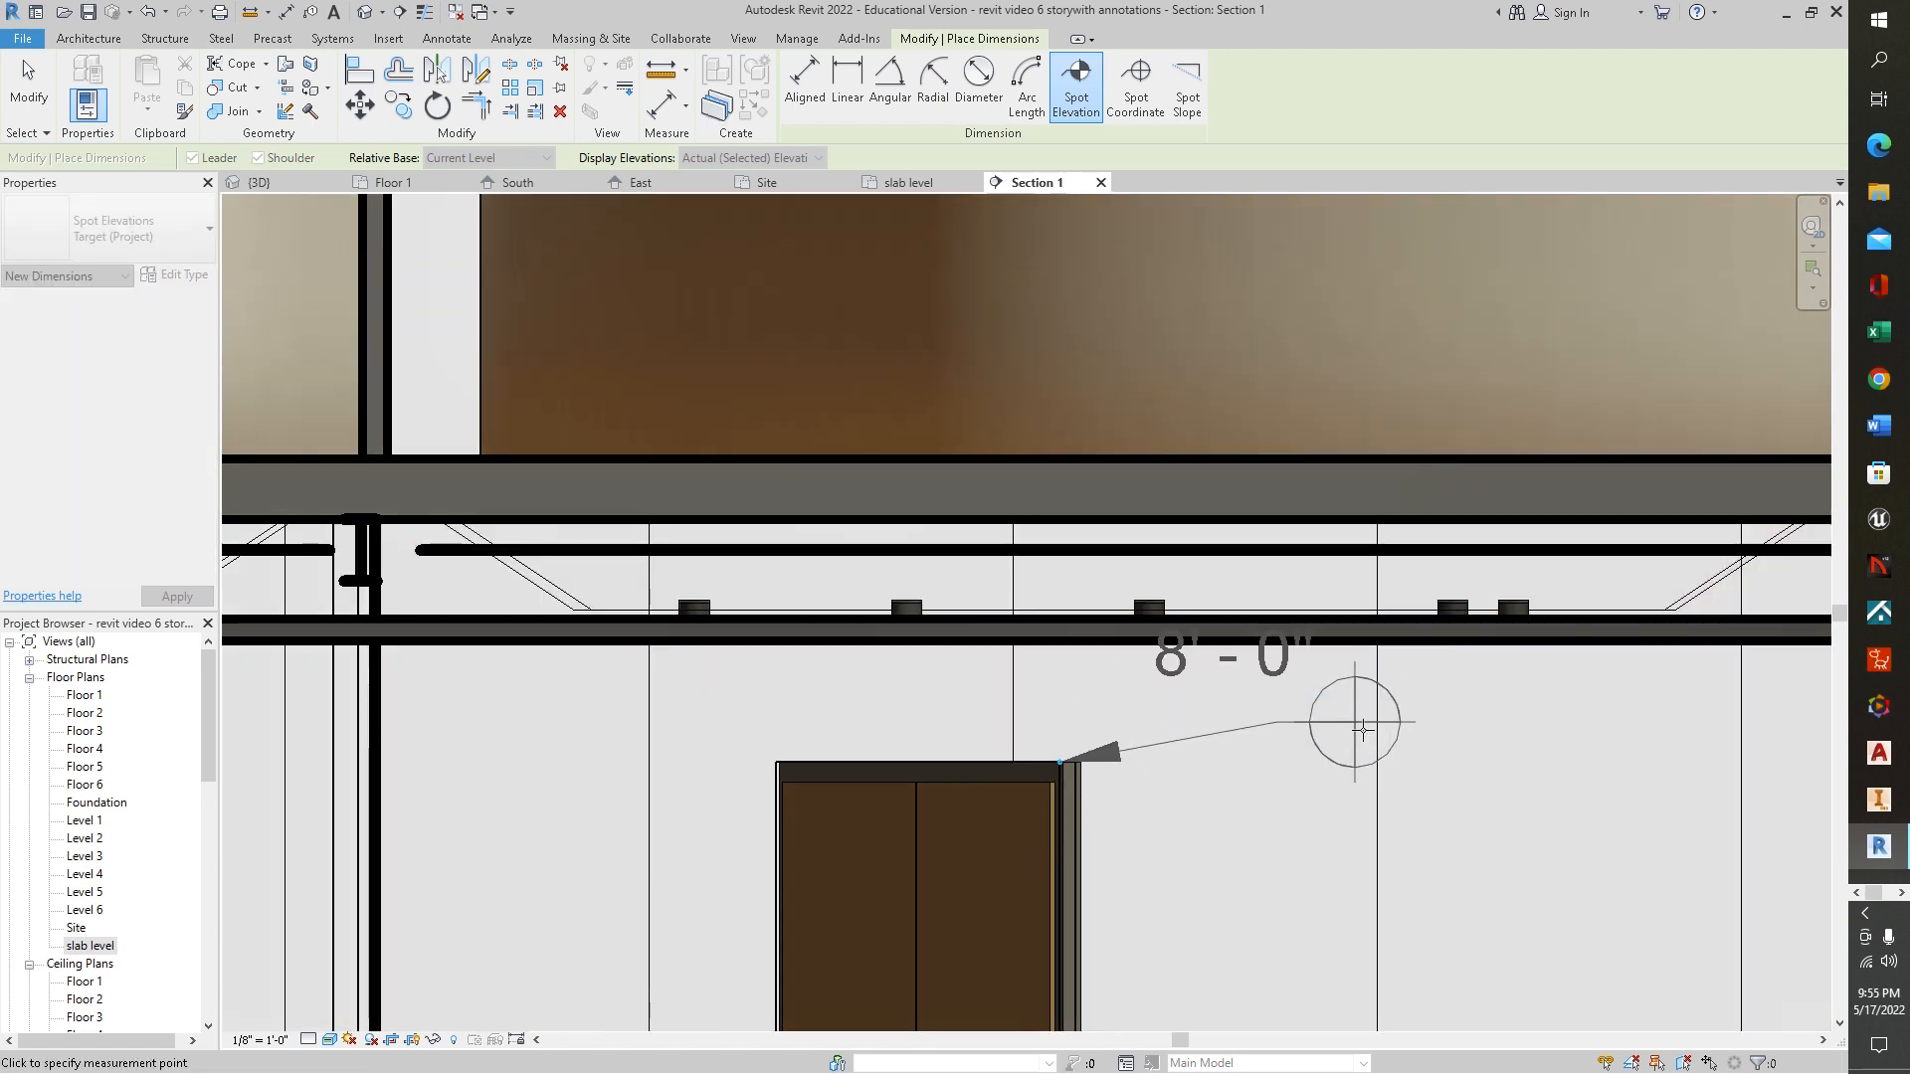
click(1412, 721)
Step: Place a second spot elevation with leader at the underside of the same door's head frame, running the leader out over the darker wall
scroll(1284, 866, down, 3)
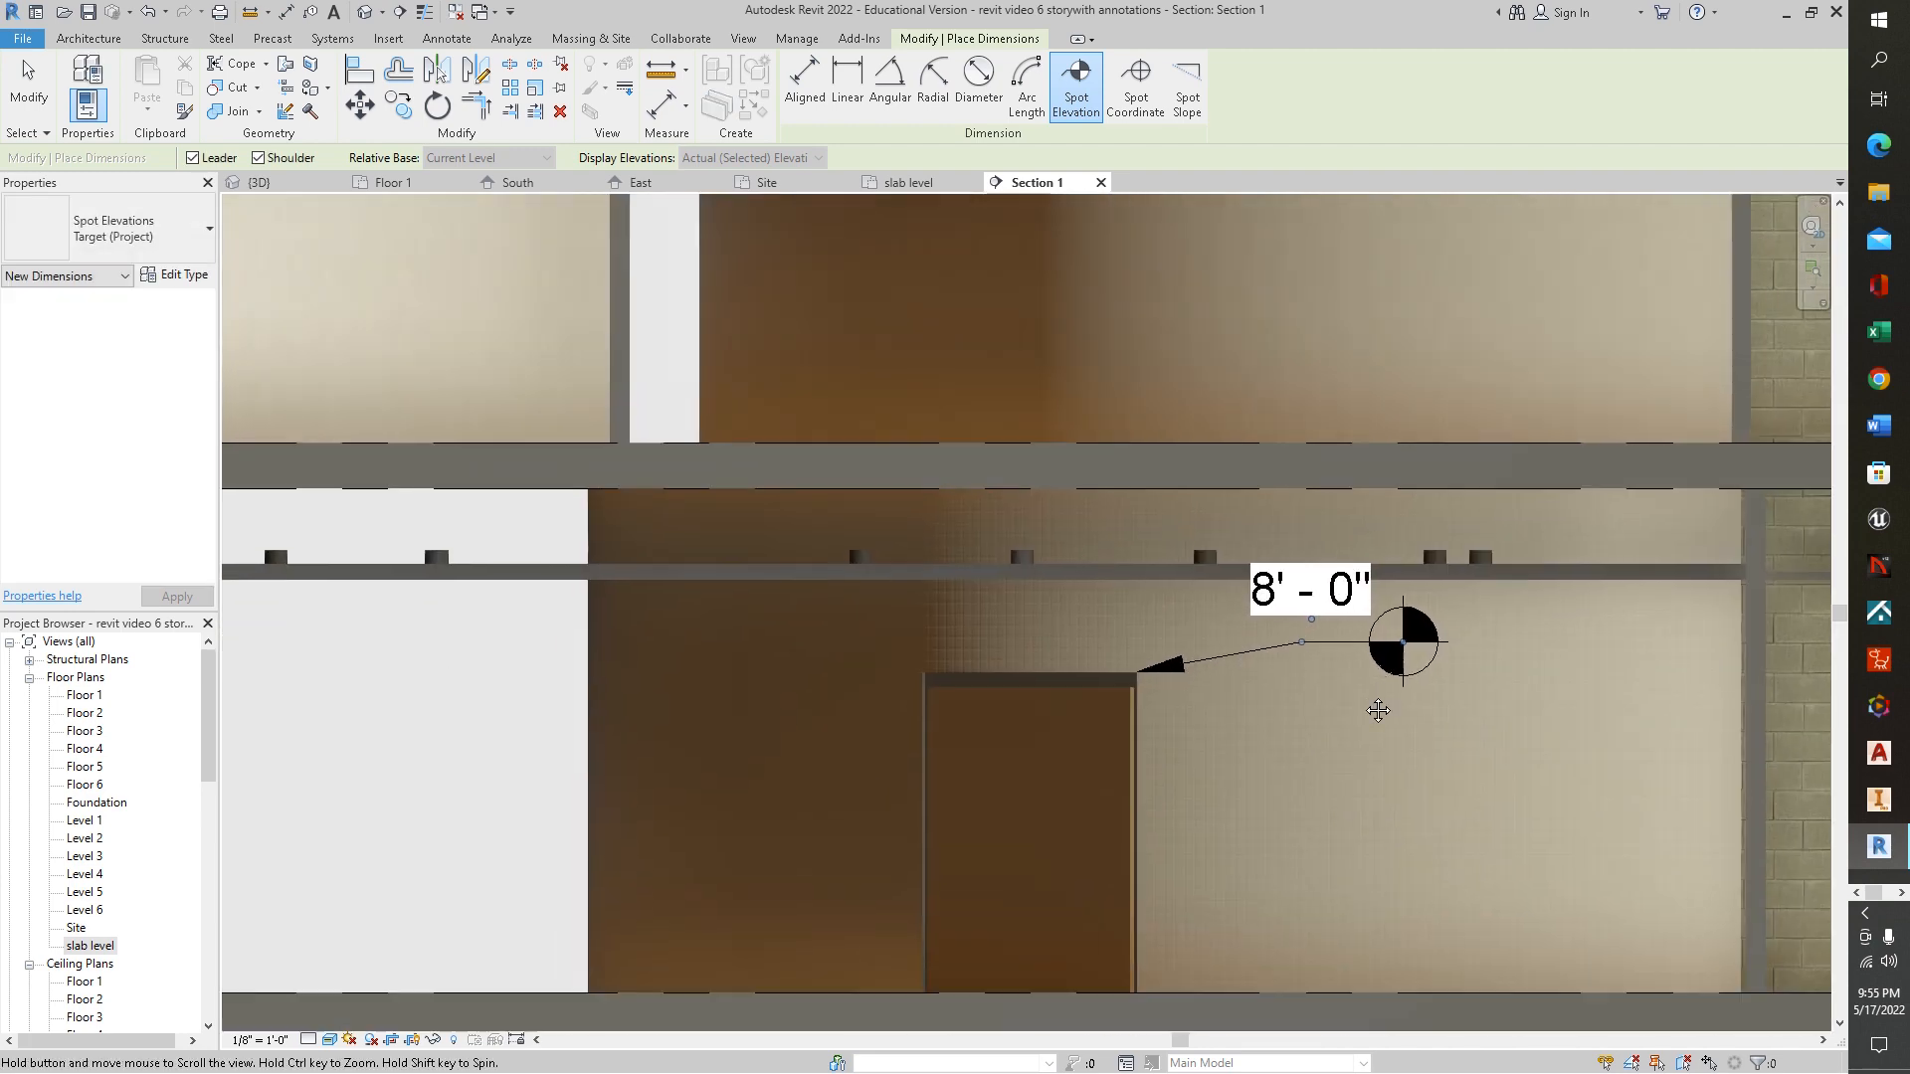
middle_drag(1378, 711, 1404, 565)
scroll(1403, 565, down, 1)
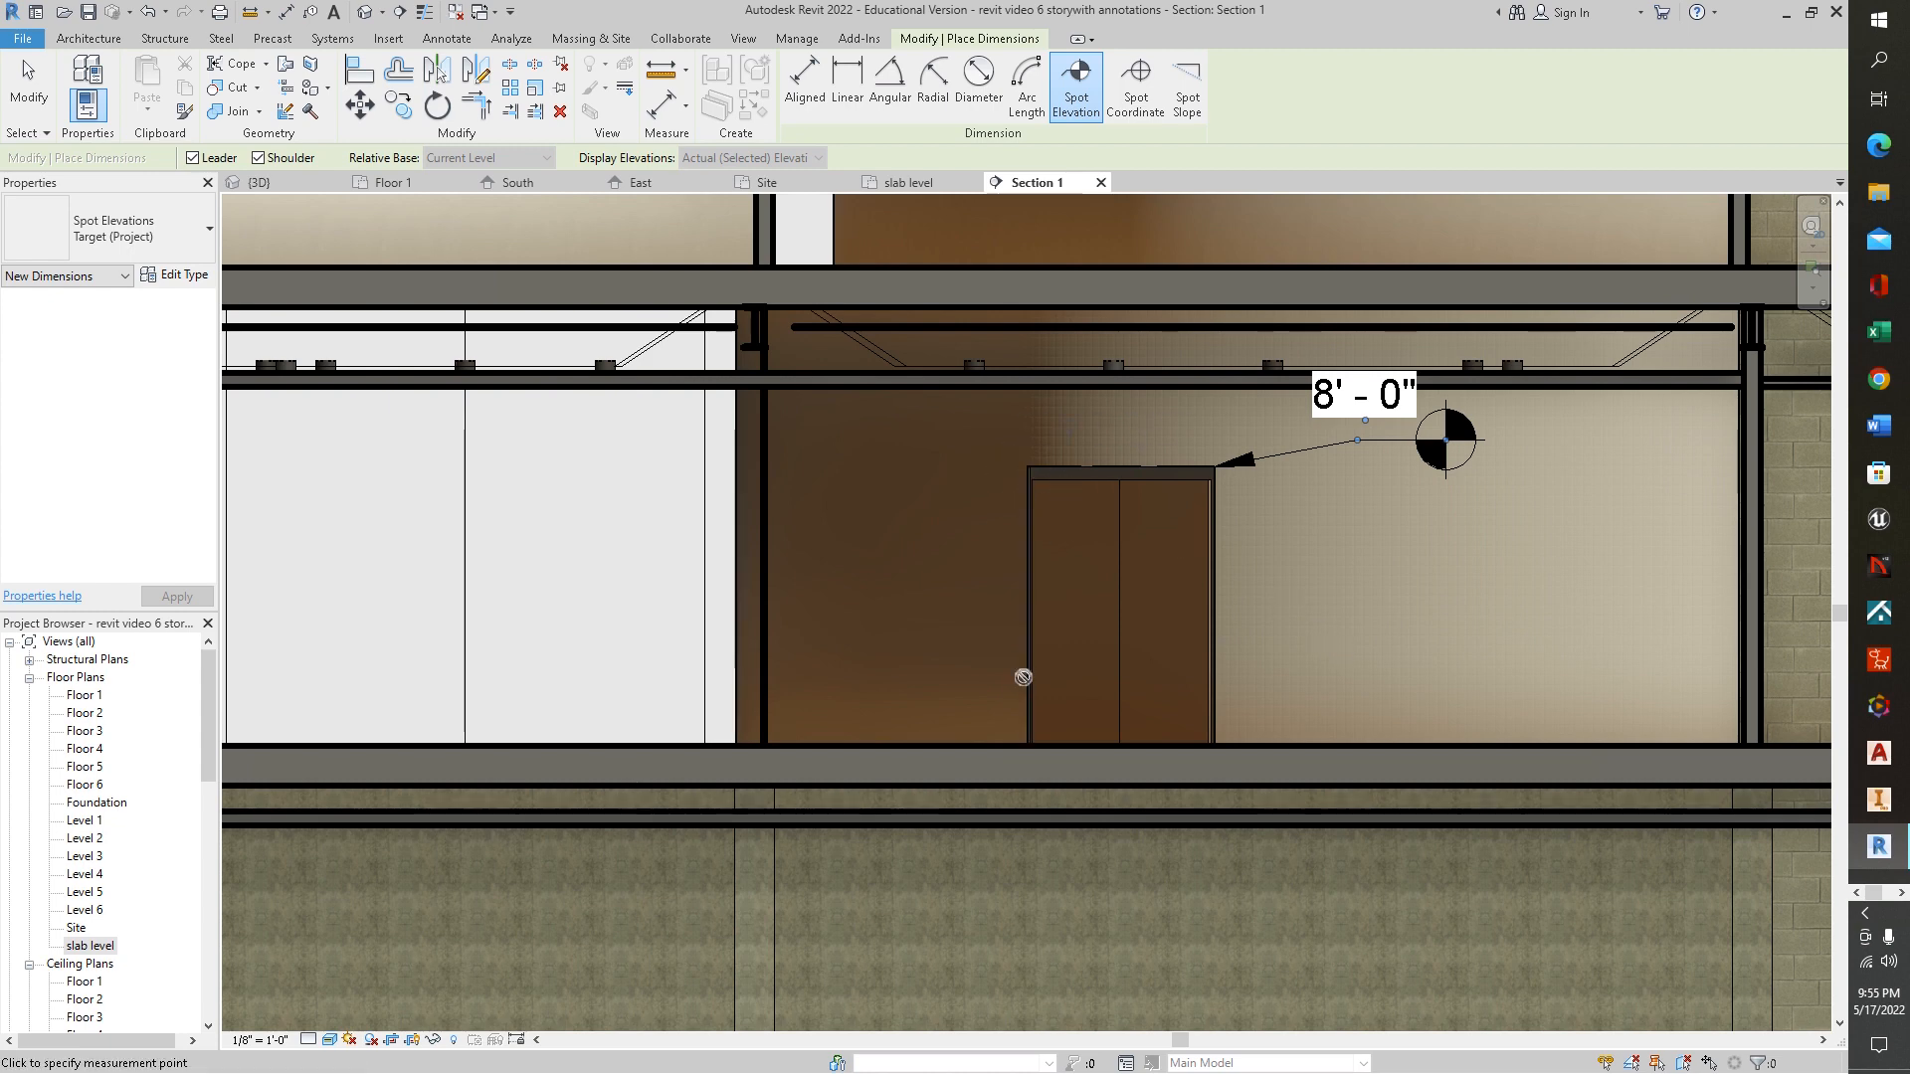
click(1032, 479)
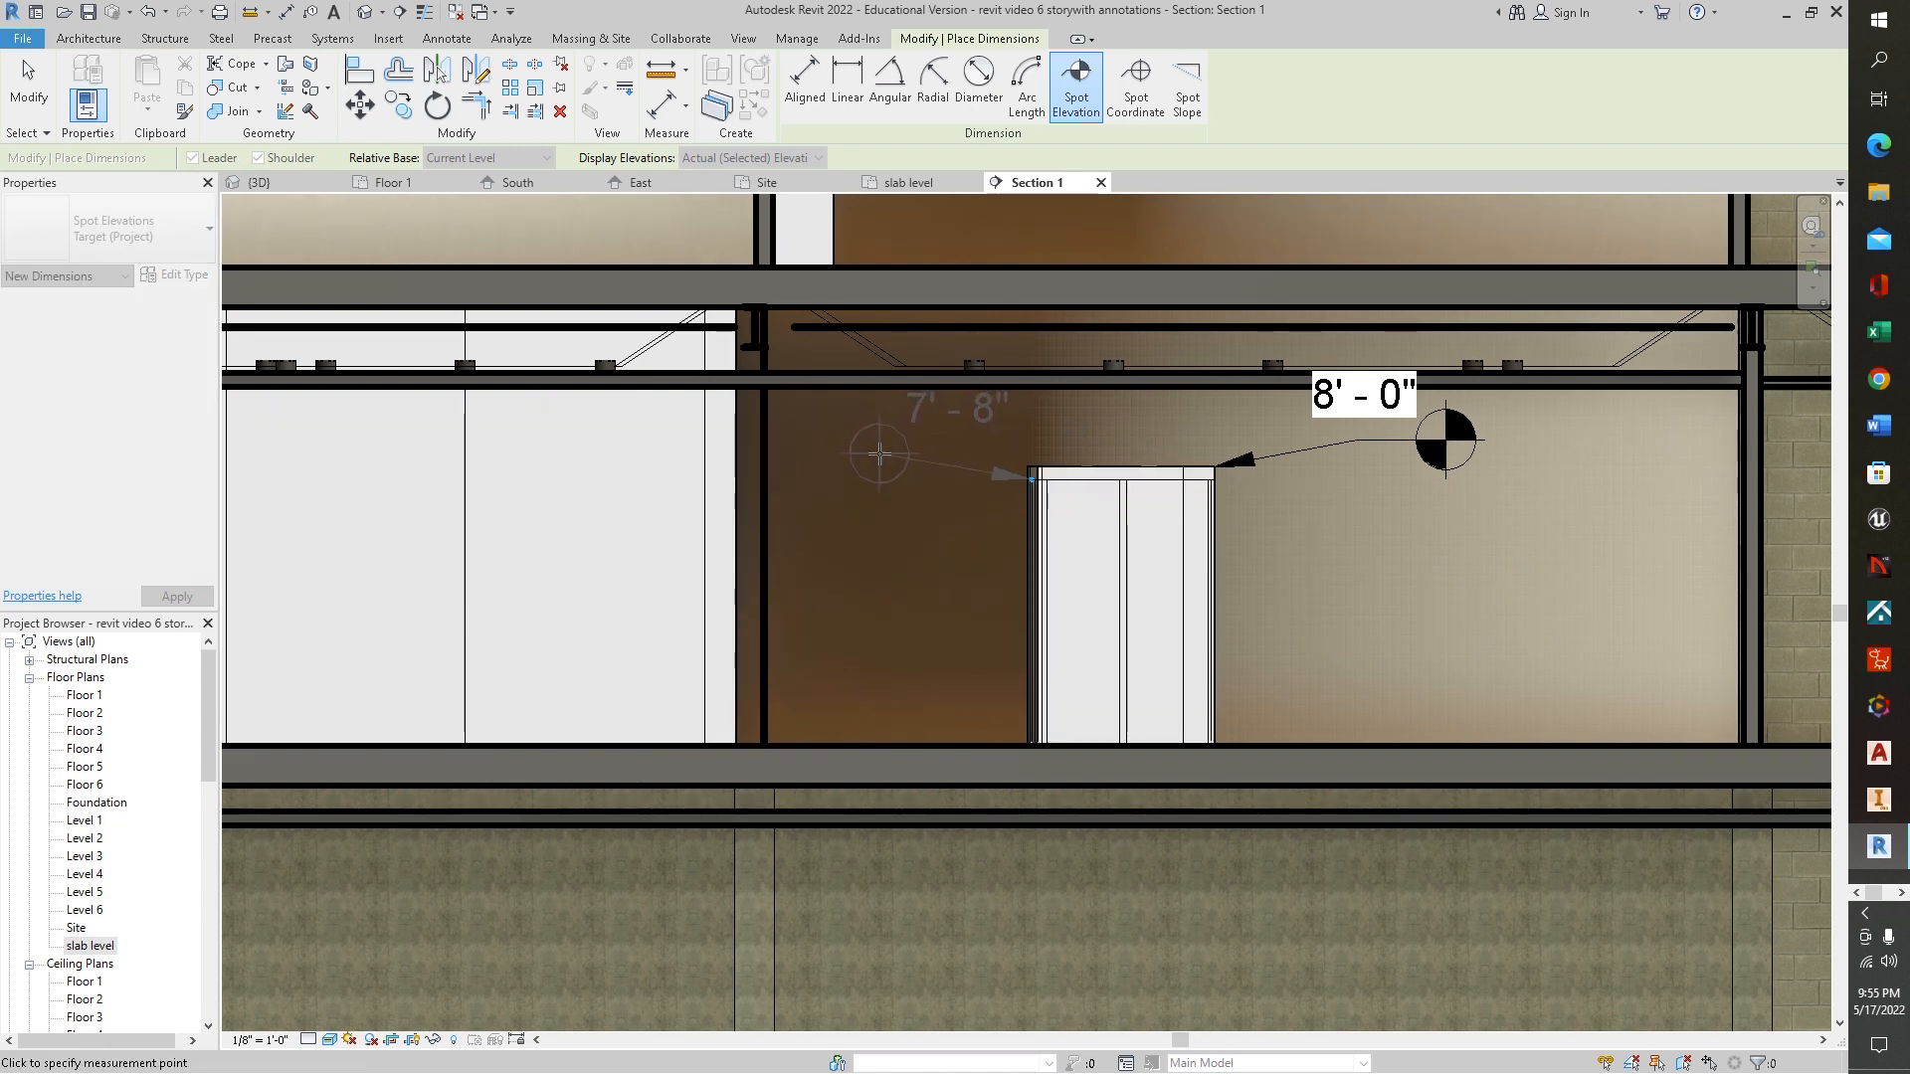
click(840, 474)
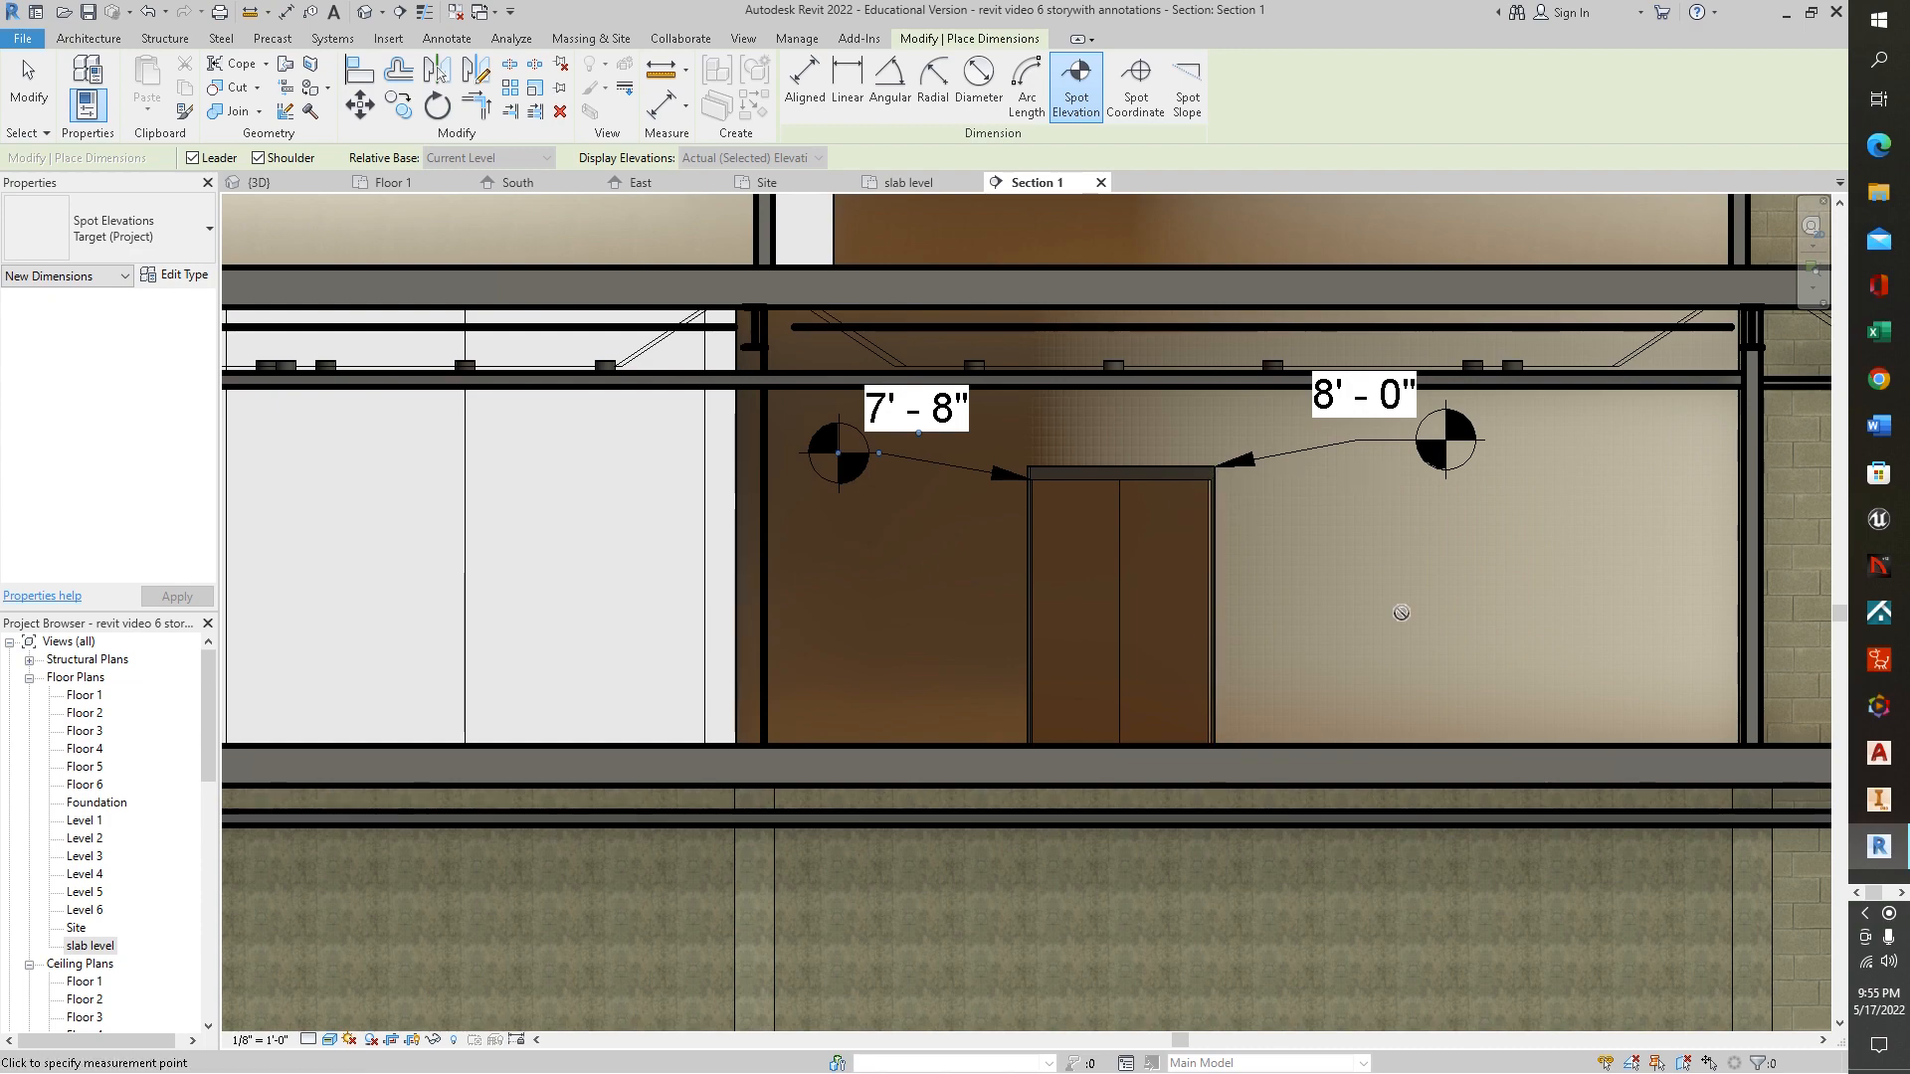
scroll(1373, 627, down, 5)
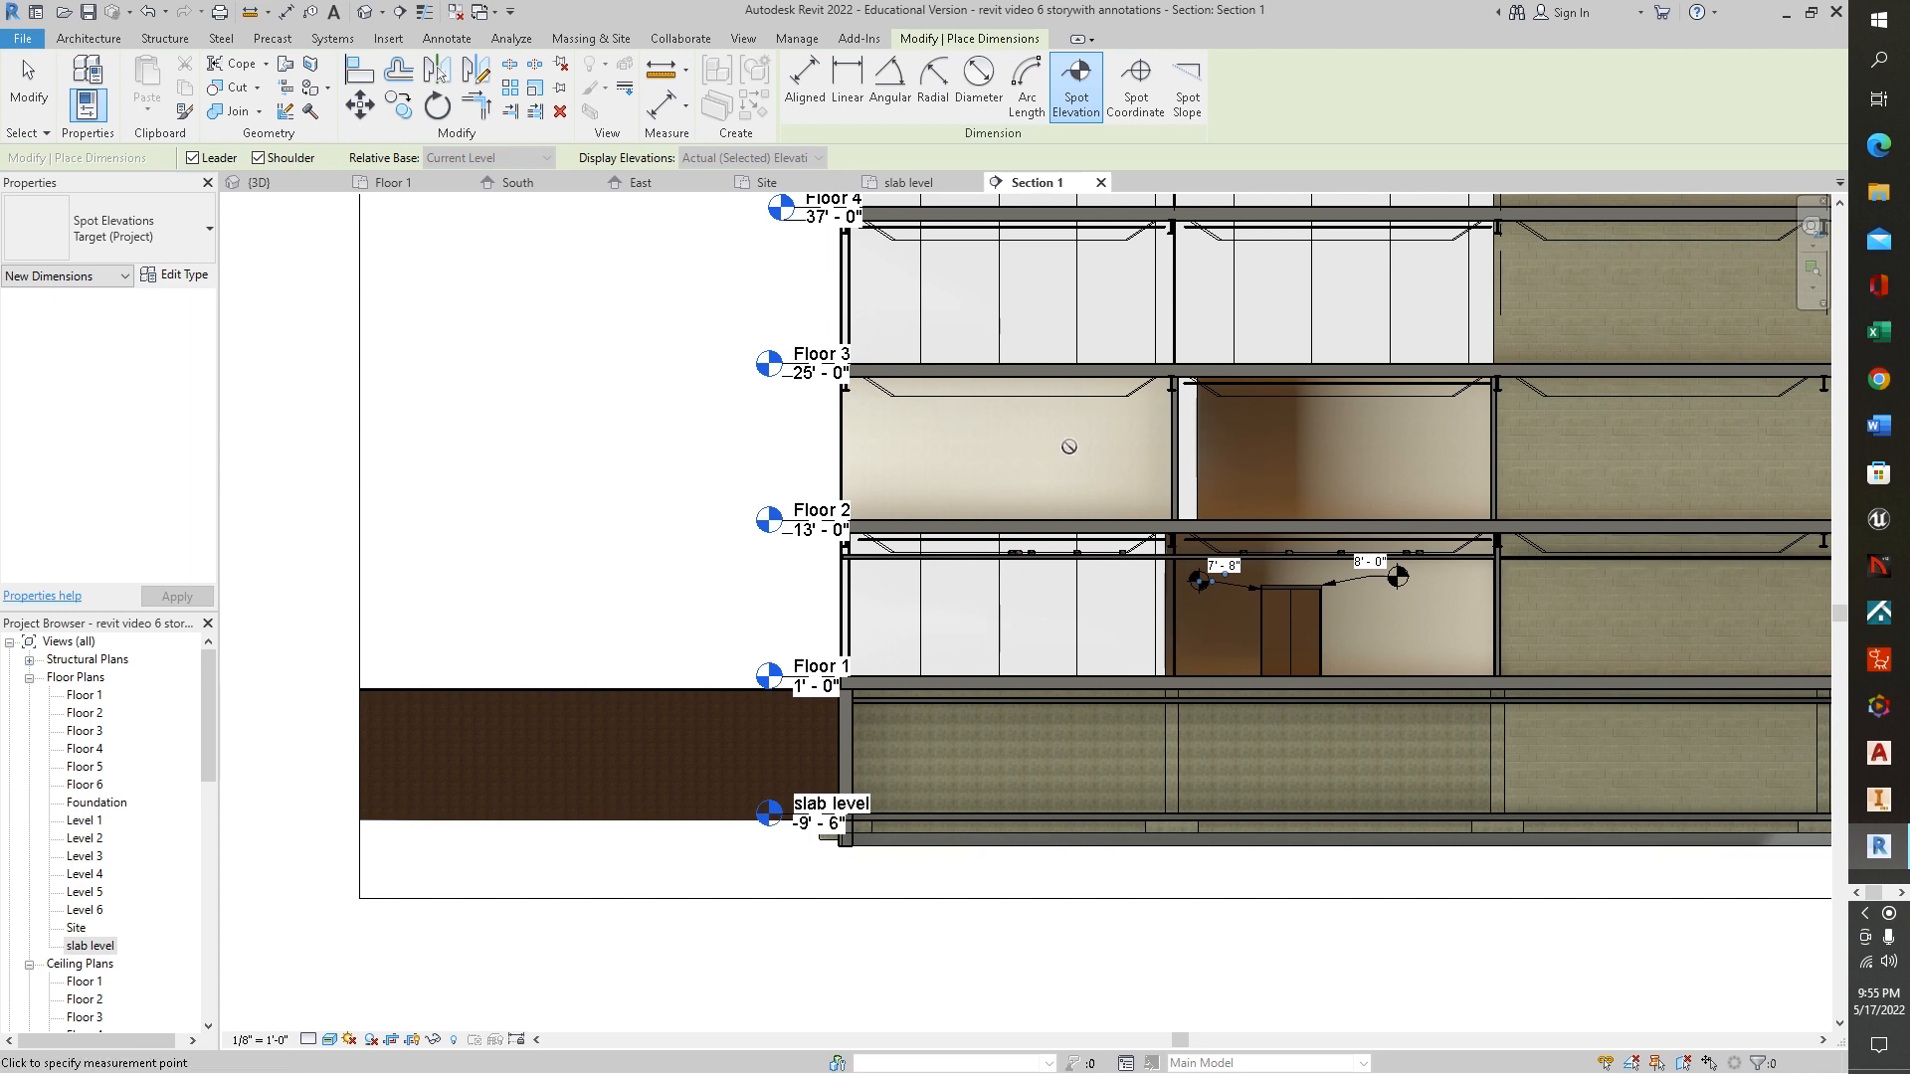
scroll(1107, 422, down, 2)
scroll(1107, 422, down, 5)
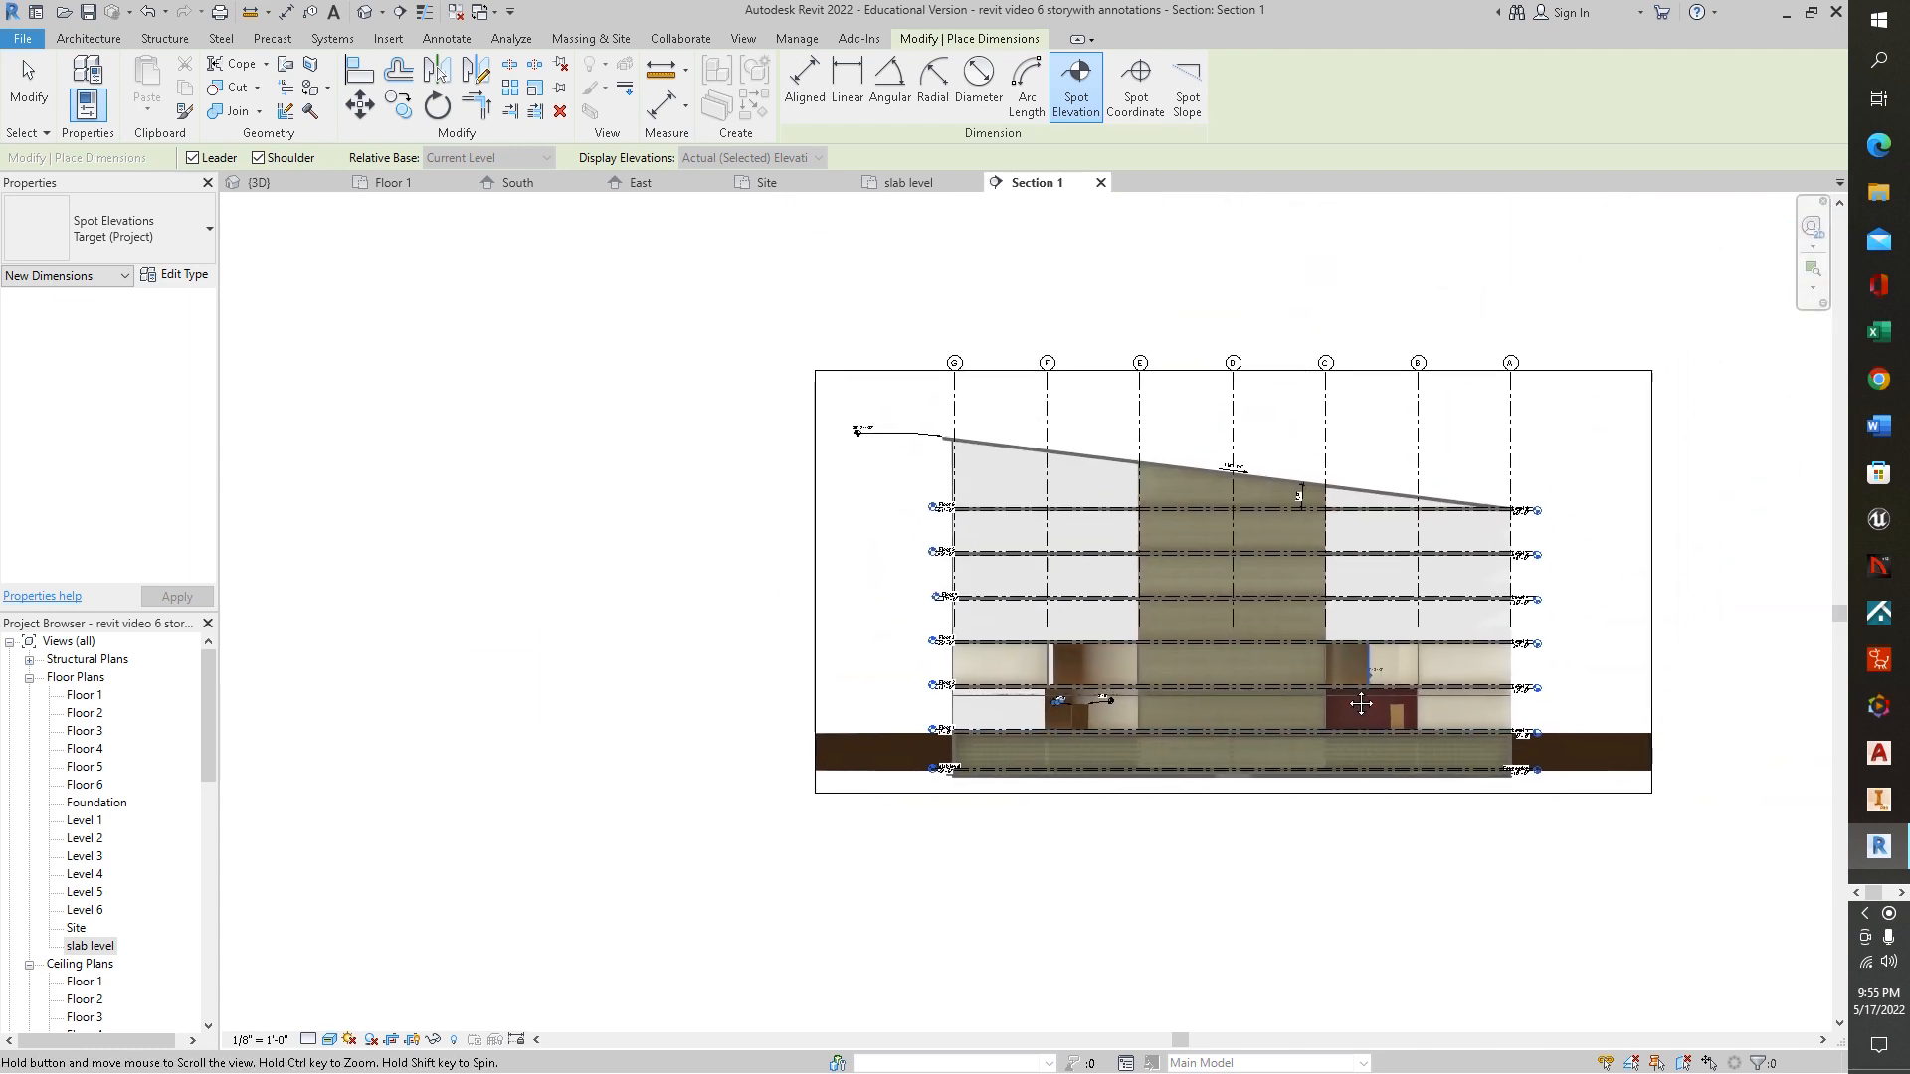